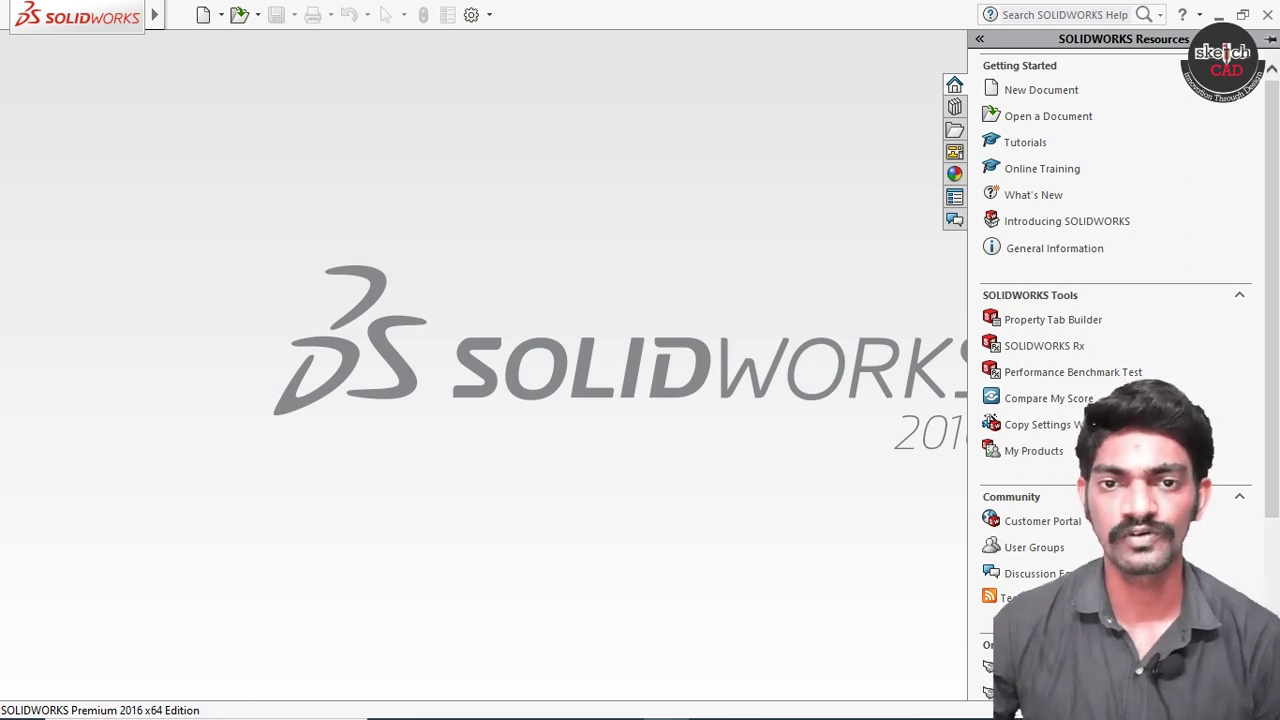
Step: Create a new Part document through File > New in SOLIDWORKS
key(alt+f)
key(Down)
key(Return)
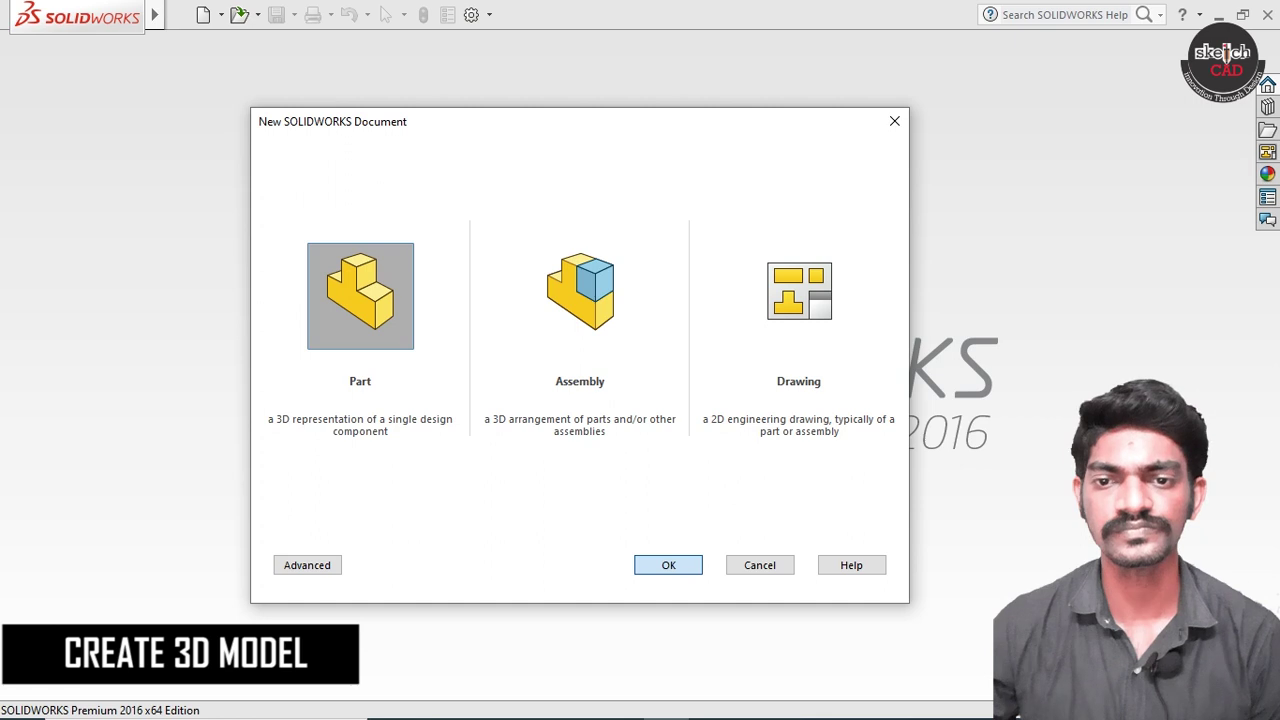
key(Return)
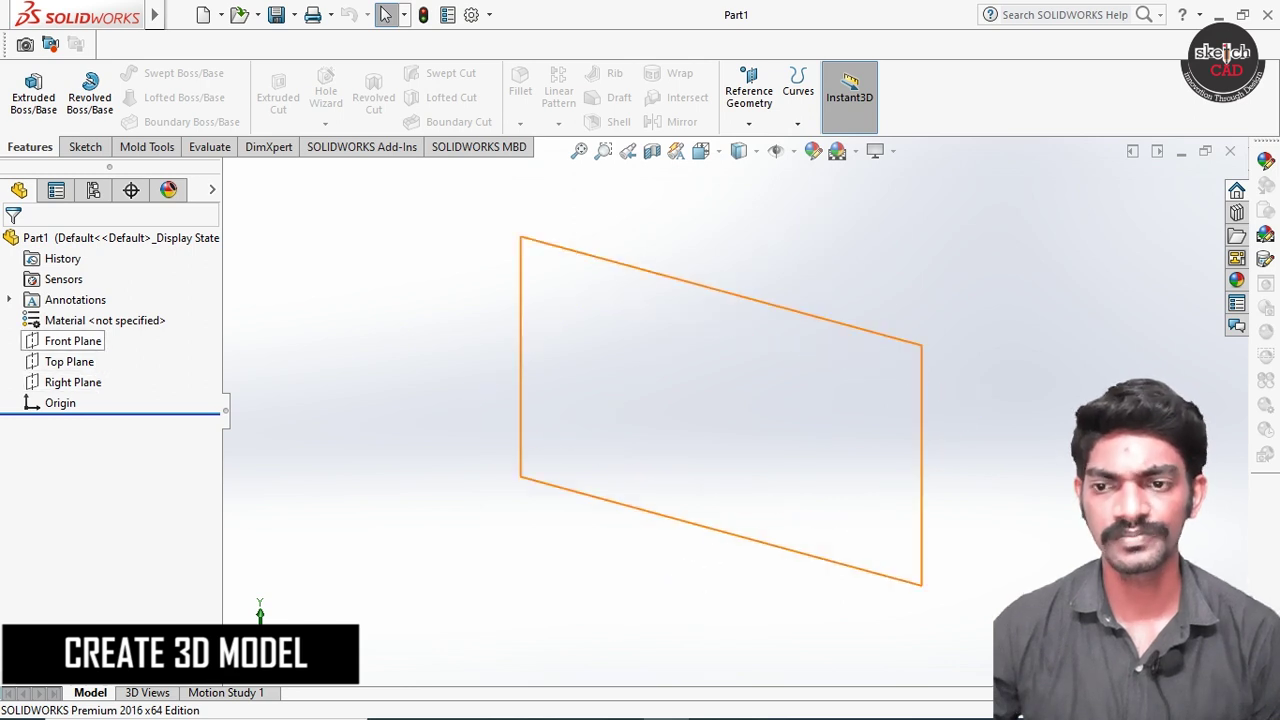
Step: Start a sketch on the Front Plane and draw the long horizontal bar rectangle
click(73, 341)
right_click(73, 341)
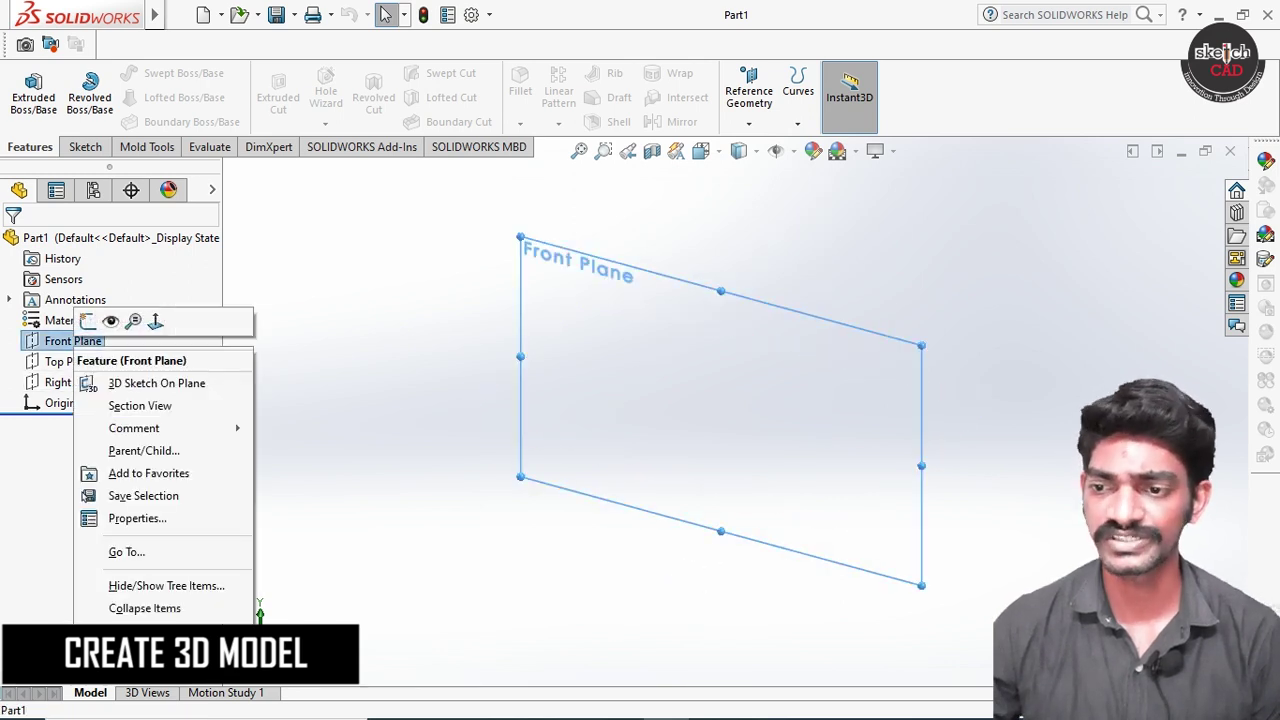
click(88, 321)
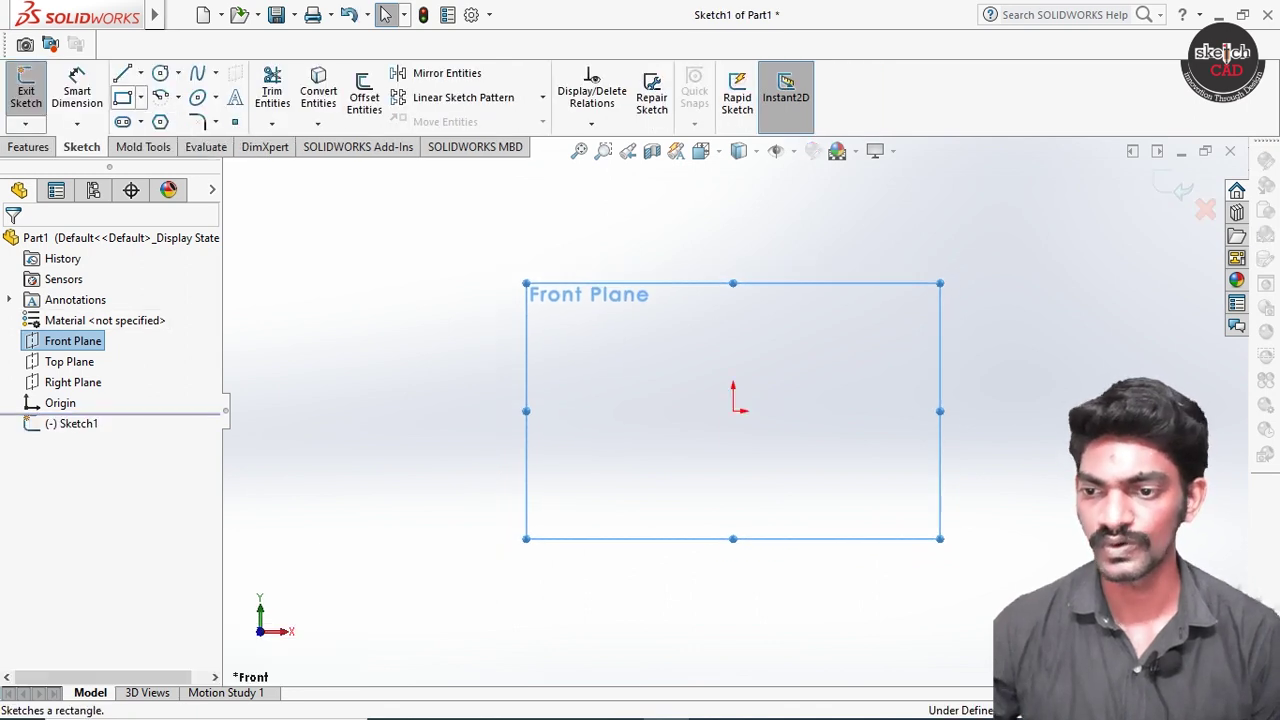
click(122, 97)
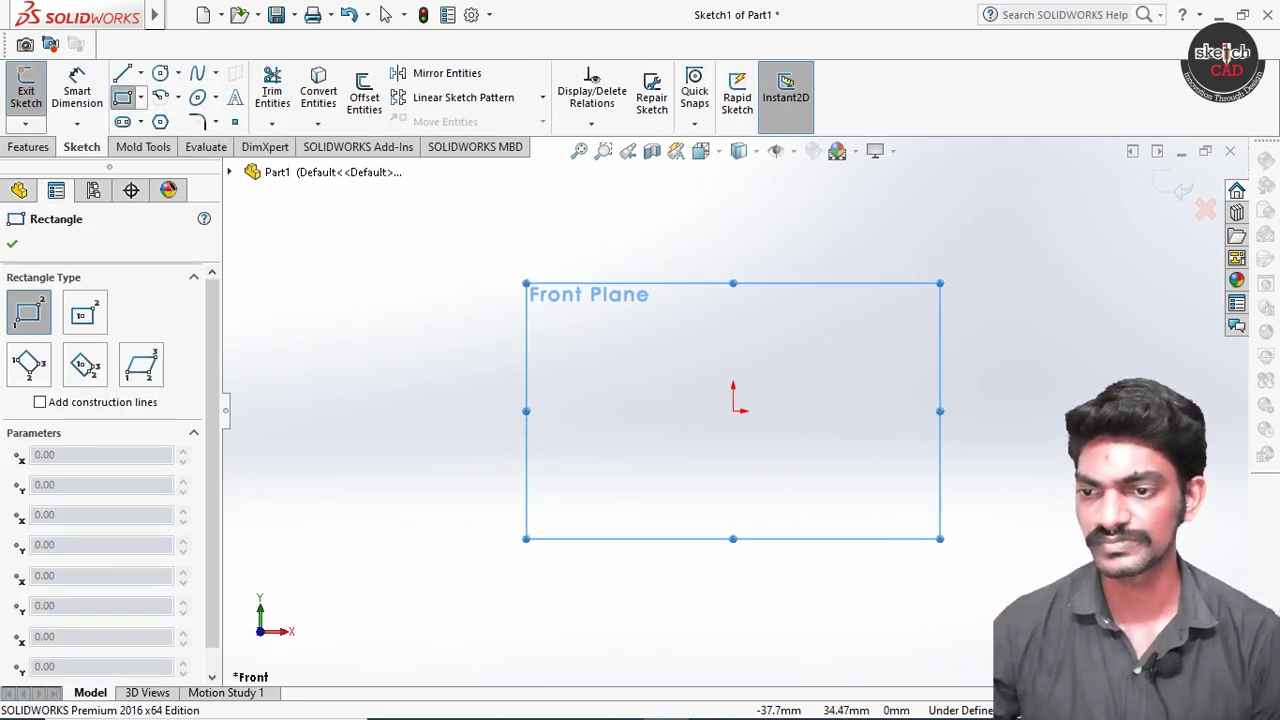
click(623, 312)
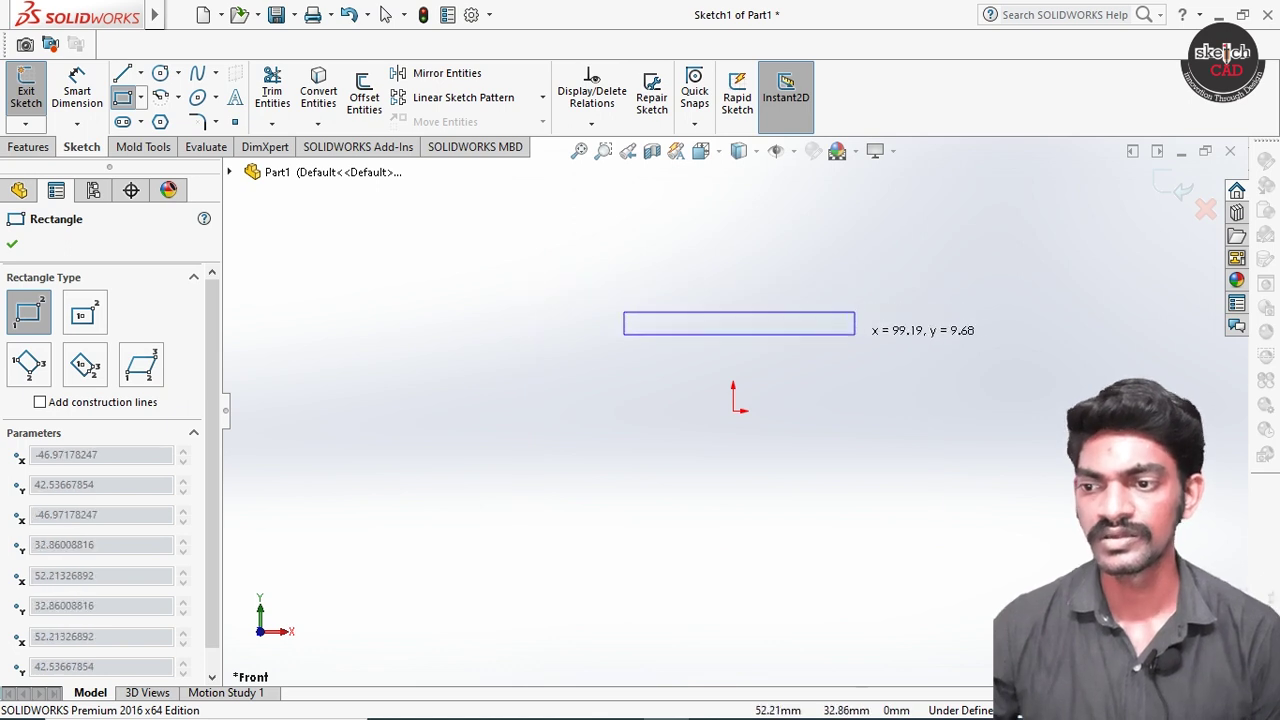
click(879, 330)
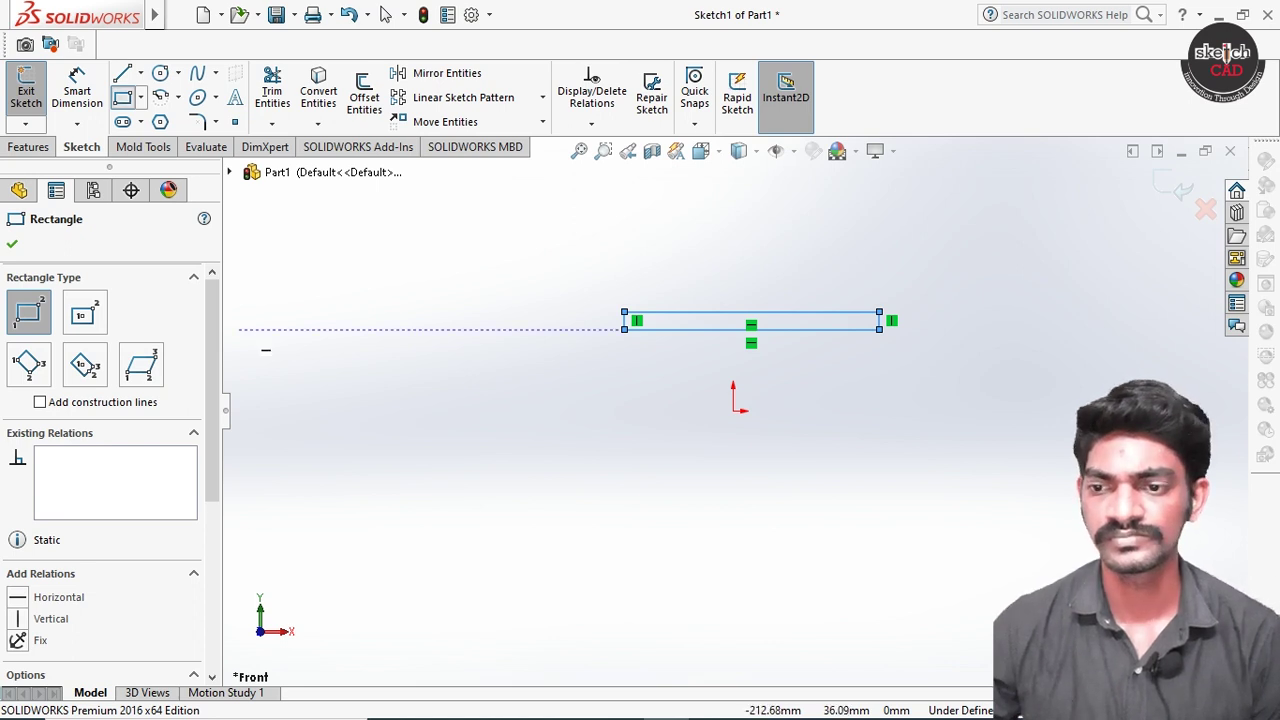
Step: Draw a tall leg rectangle hanging from the bar's left end
click(676, 355)
click(648, 330)
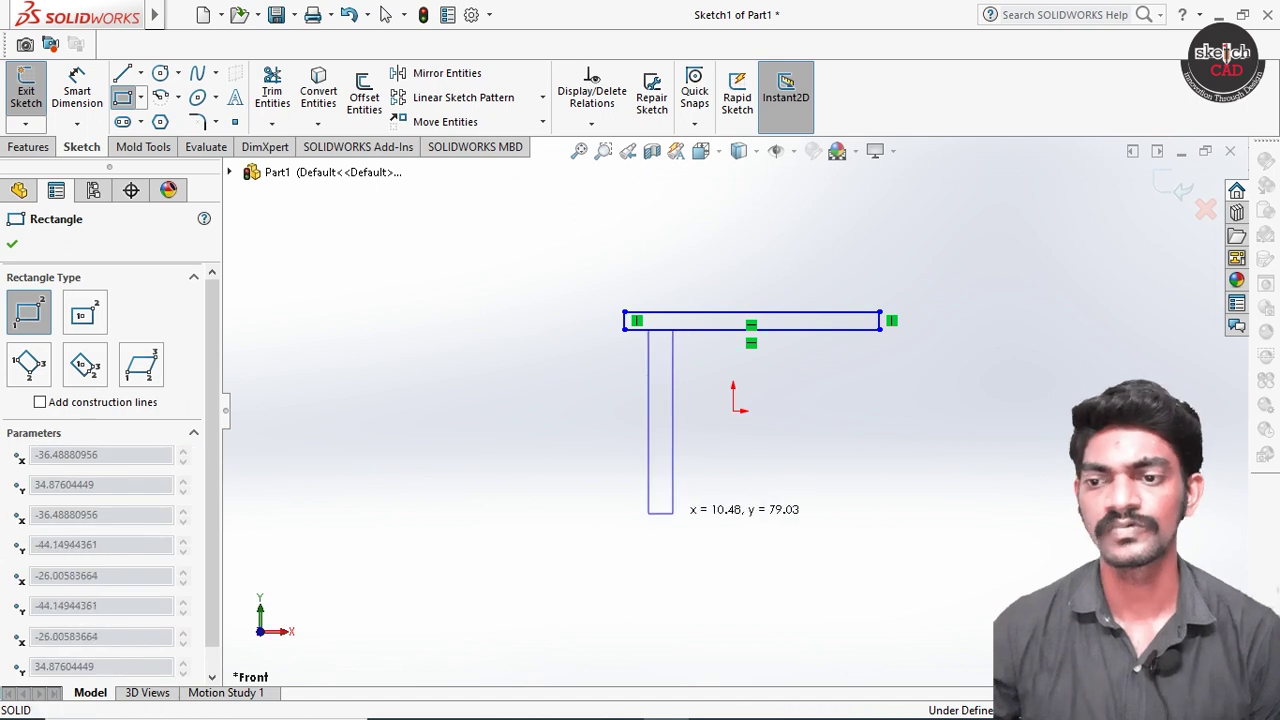
click(665, 516)
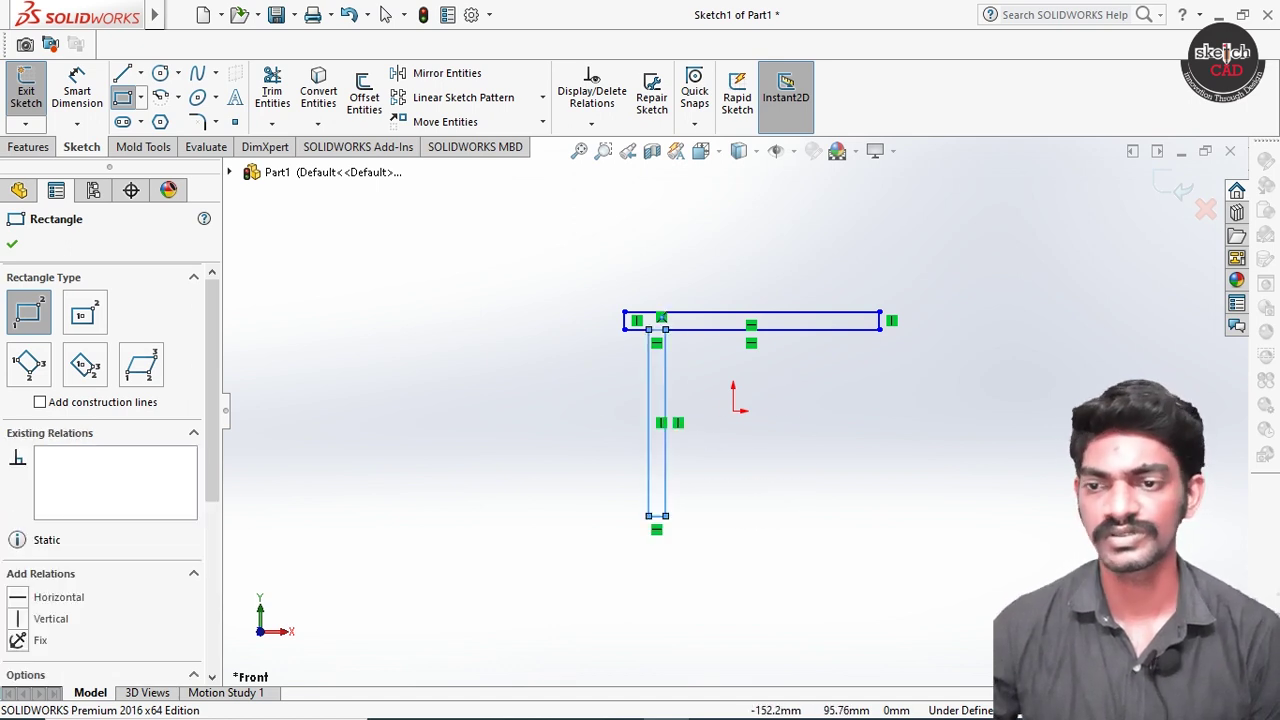
click(364, 97)
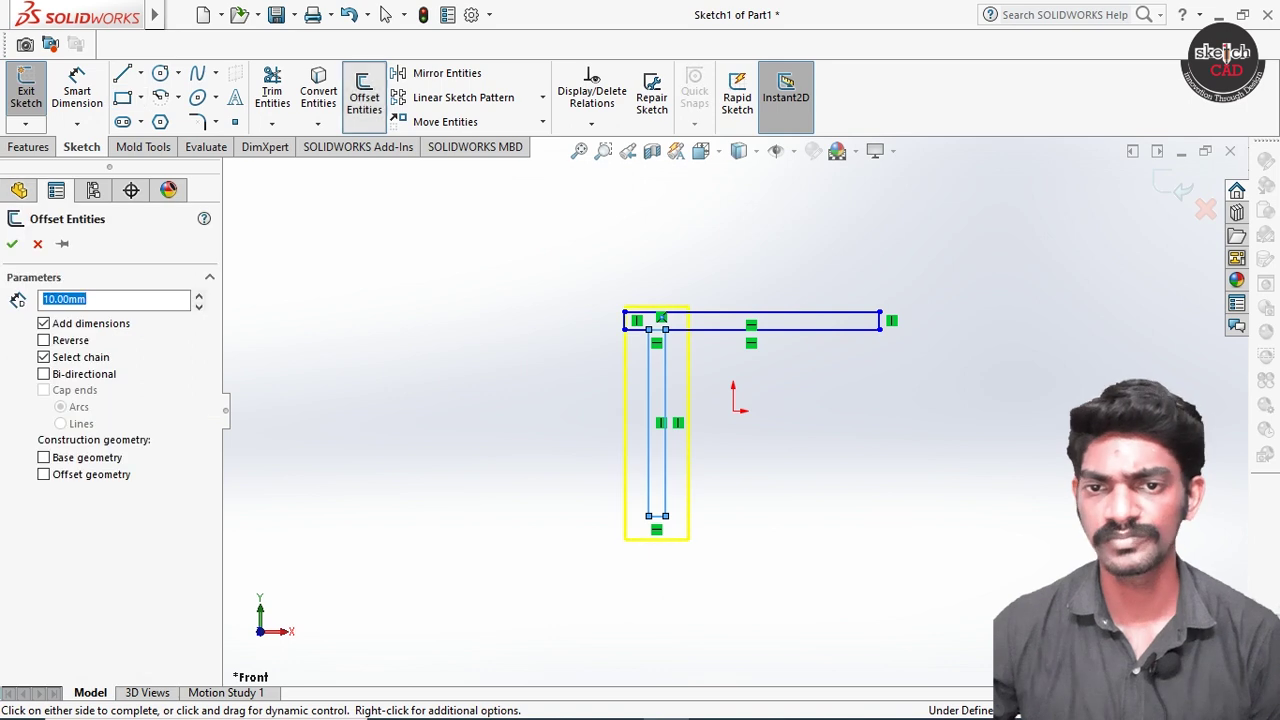
Step: Power-trim the bar line between the left leg's sides
click(272, 90)
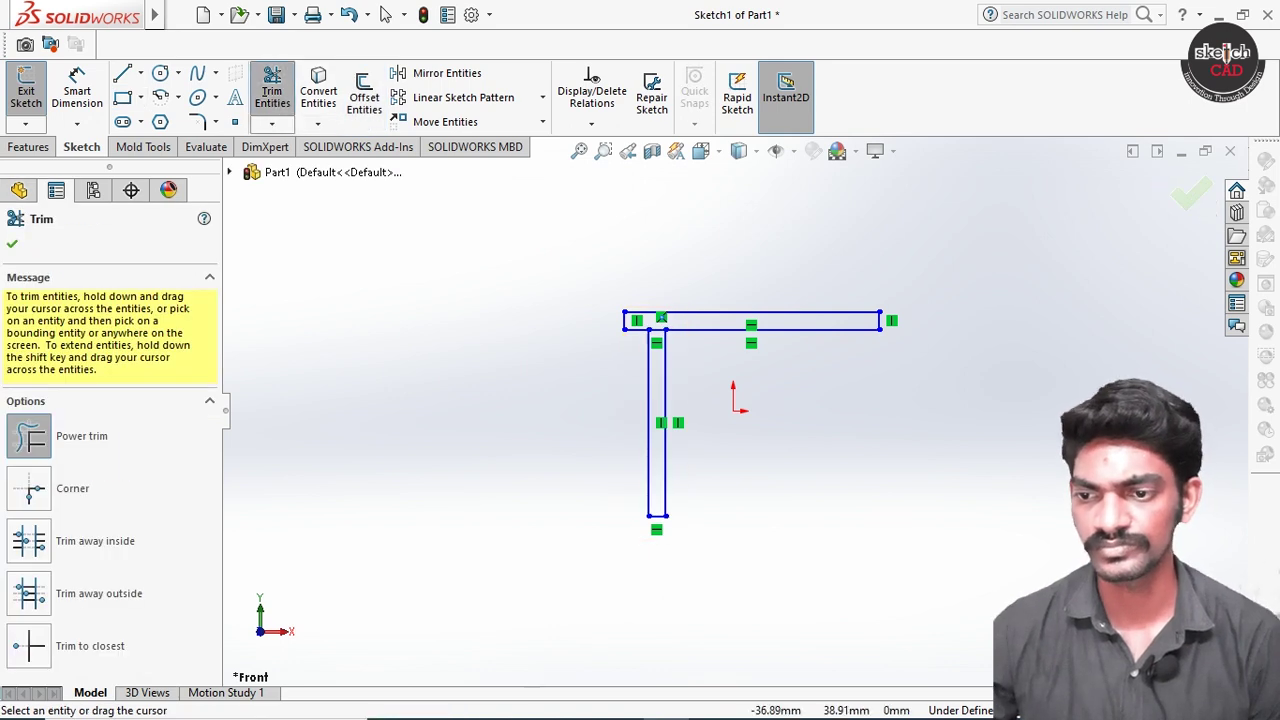
scroll(641, 303, down, 5)
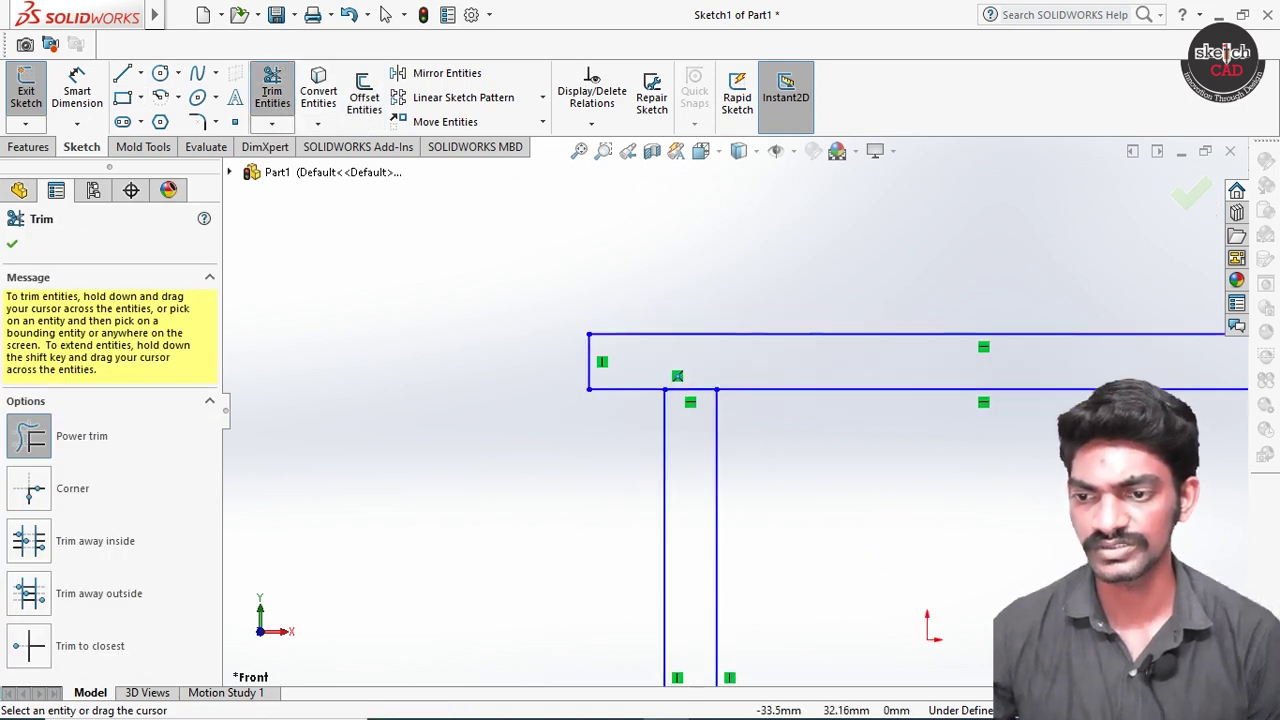
click(690, 389)
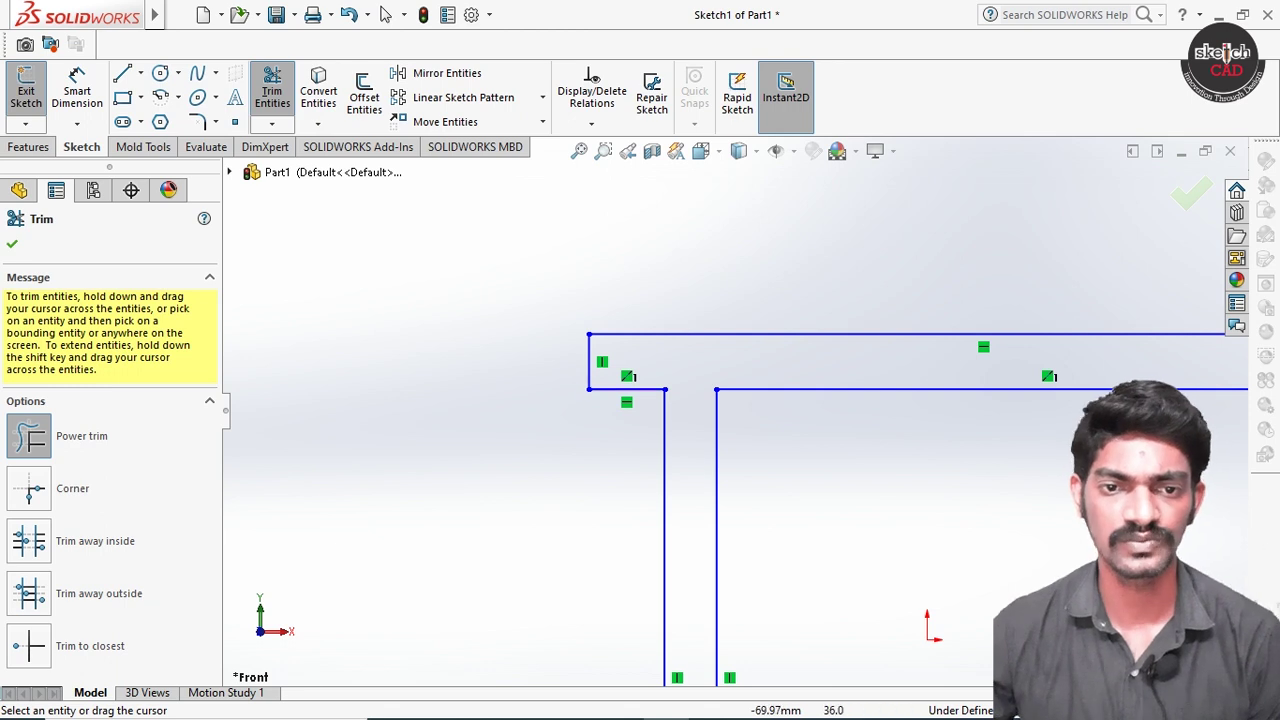
click(12, 243)
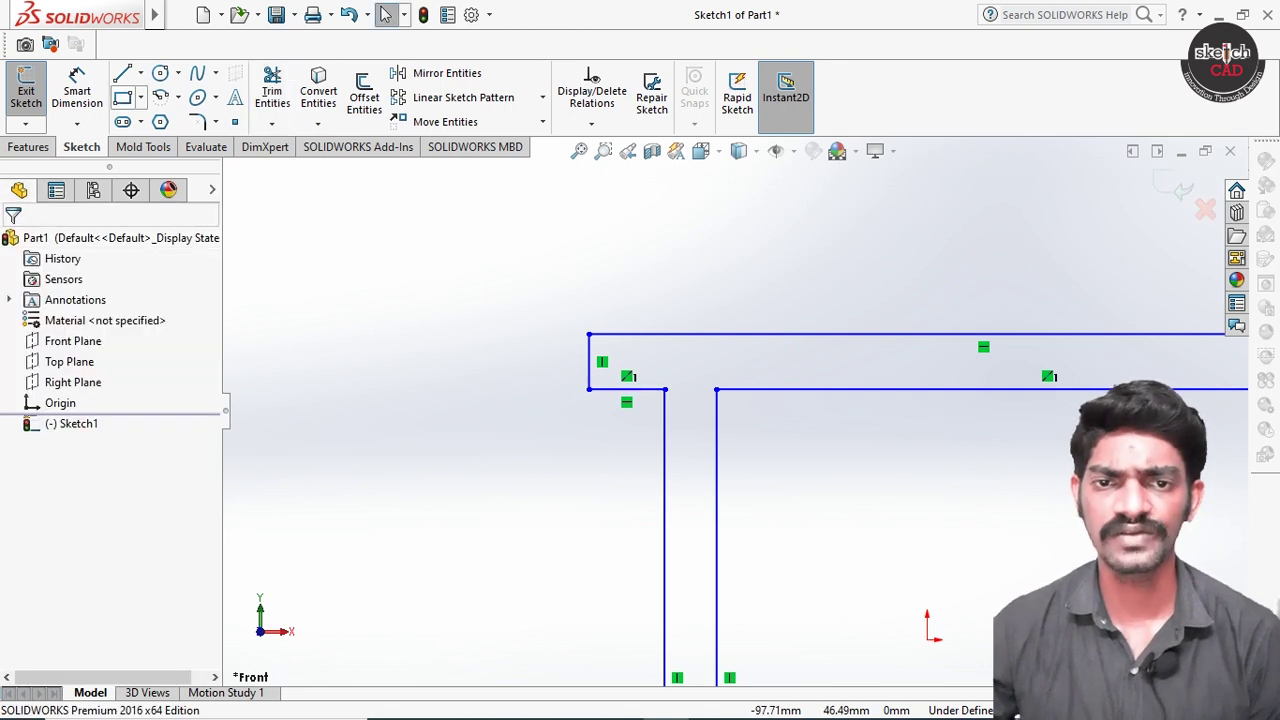
Step: Draw a tall right leg rectangle under the bar's right end
click(140, 73)
click(167, 119)
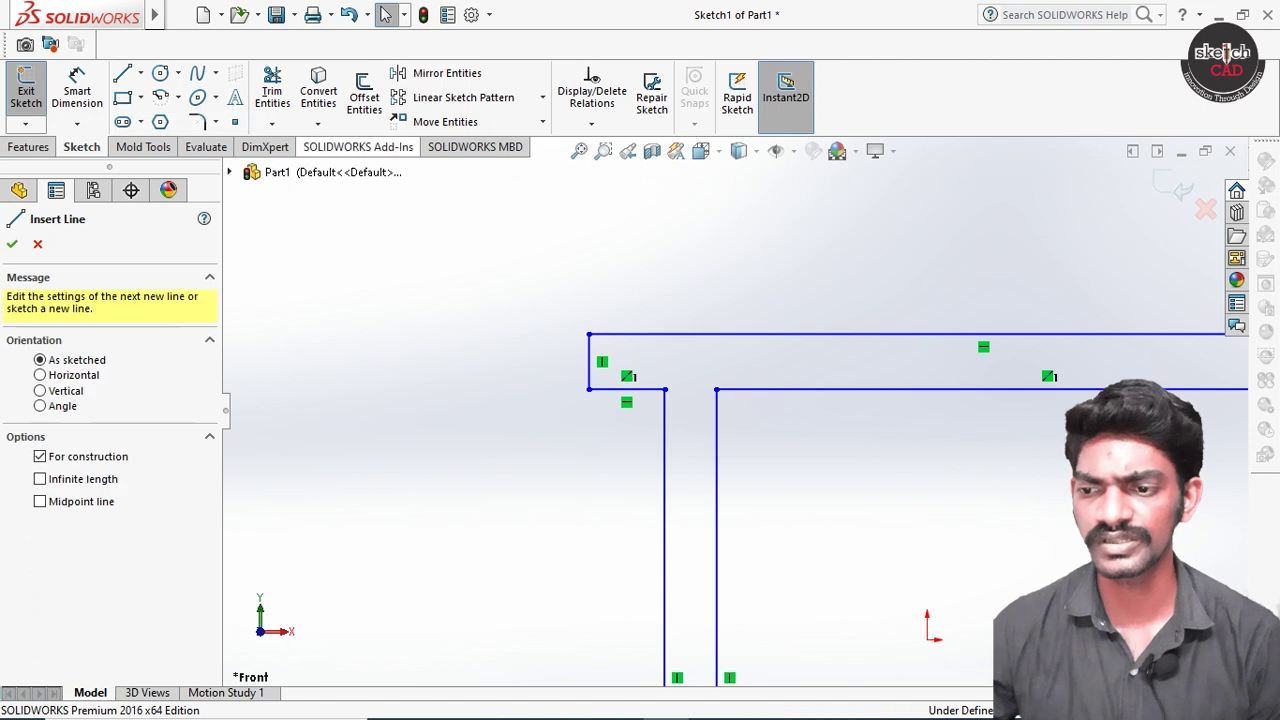
scroll(852, 500, up, 5)
scroll(852, 500, down, 3)
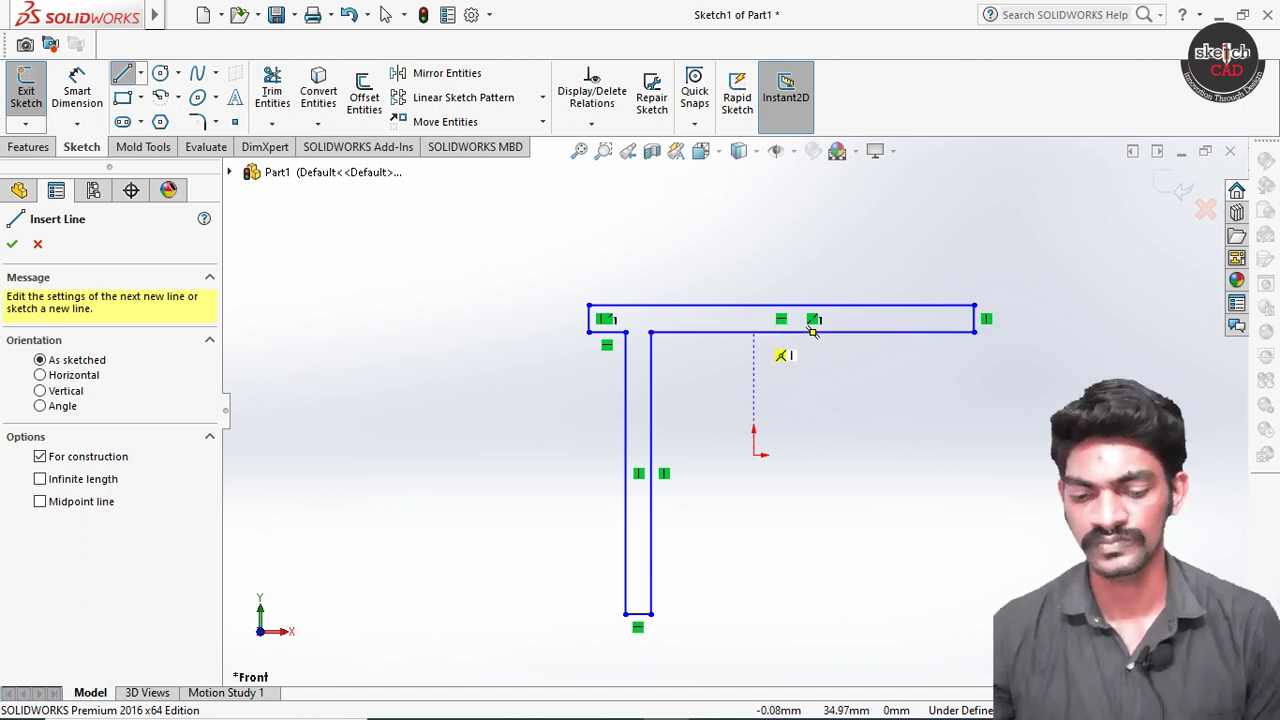
click(754, 332)
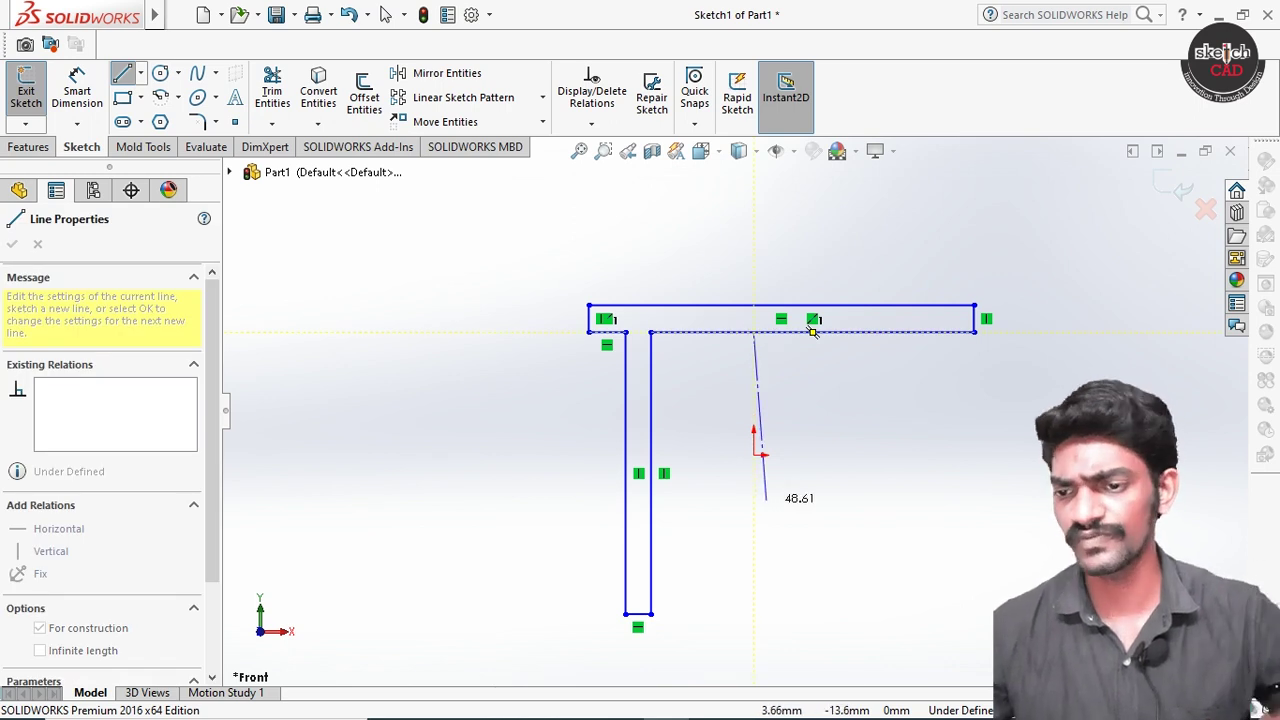
key(Escape)
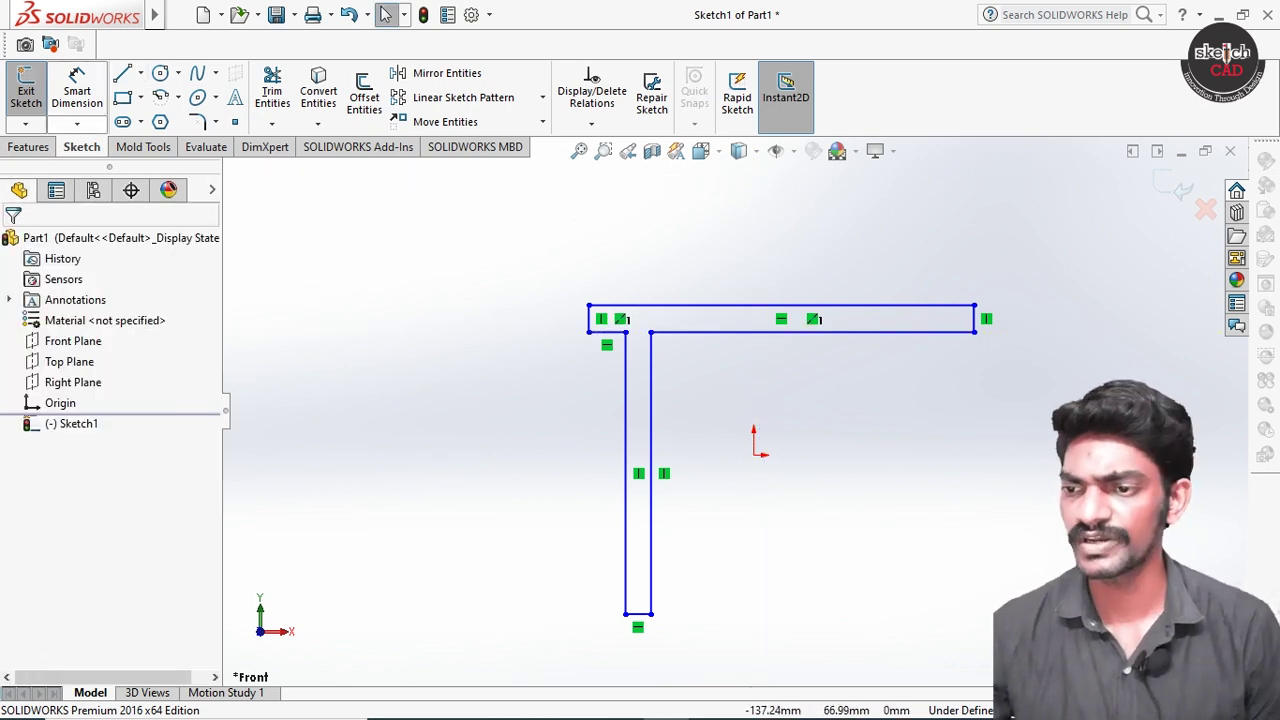
click(122, 97)
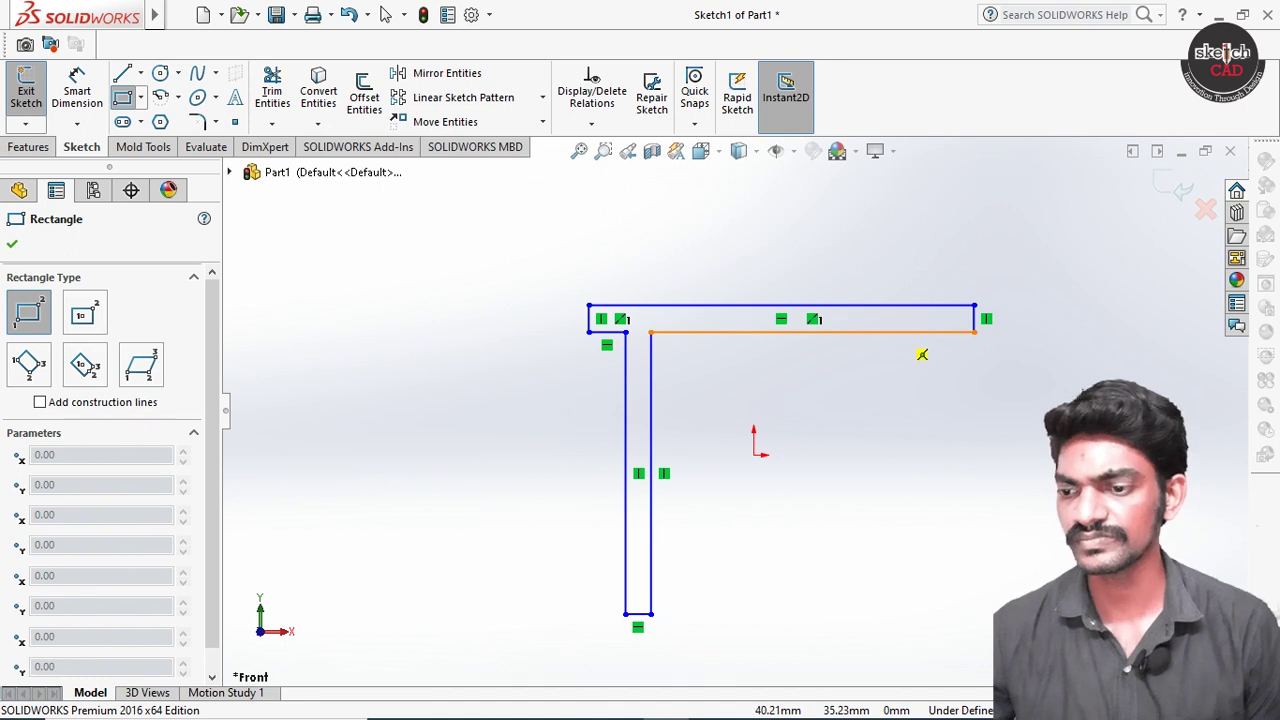
click(894, 332)
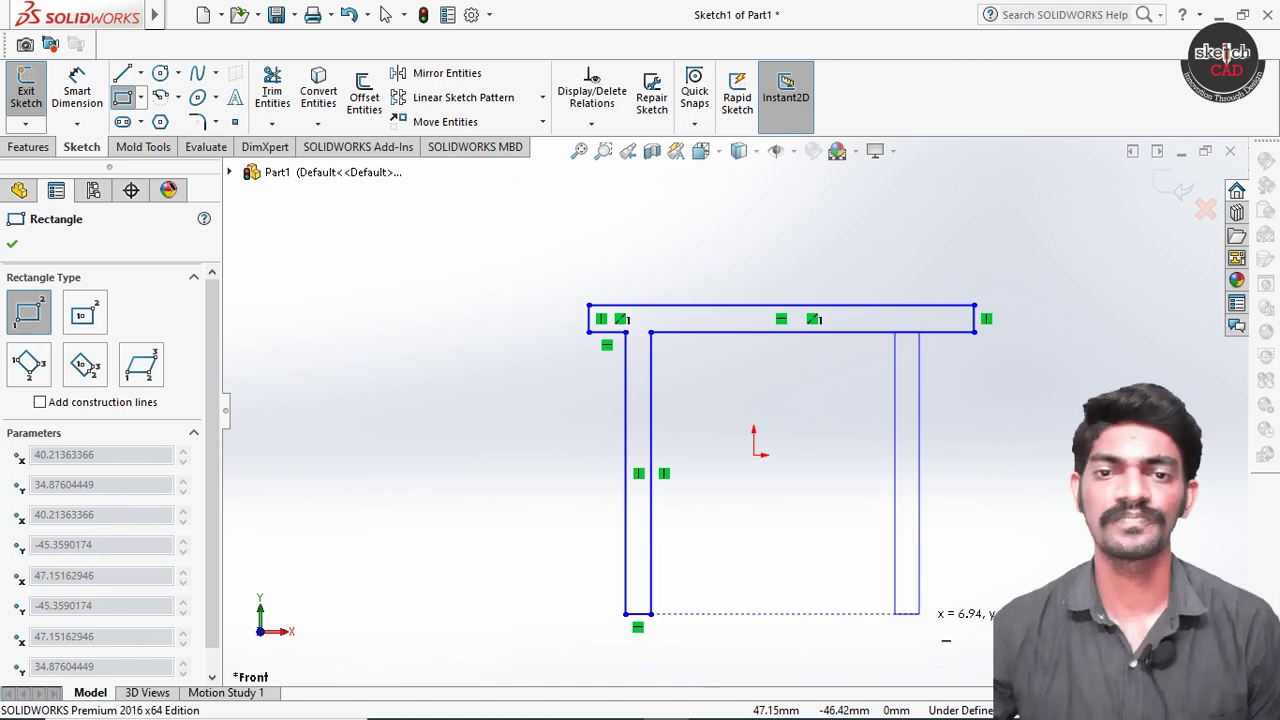
click(920, 614)
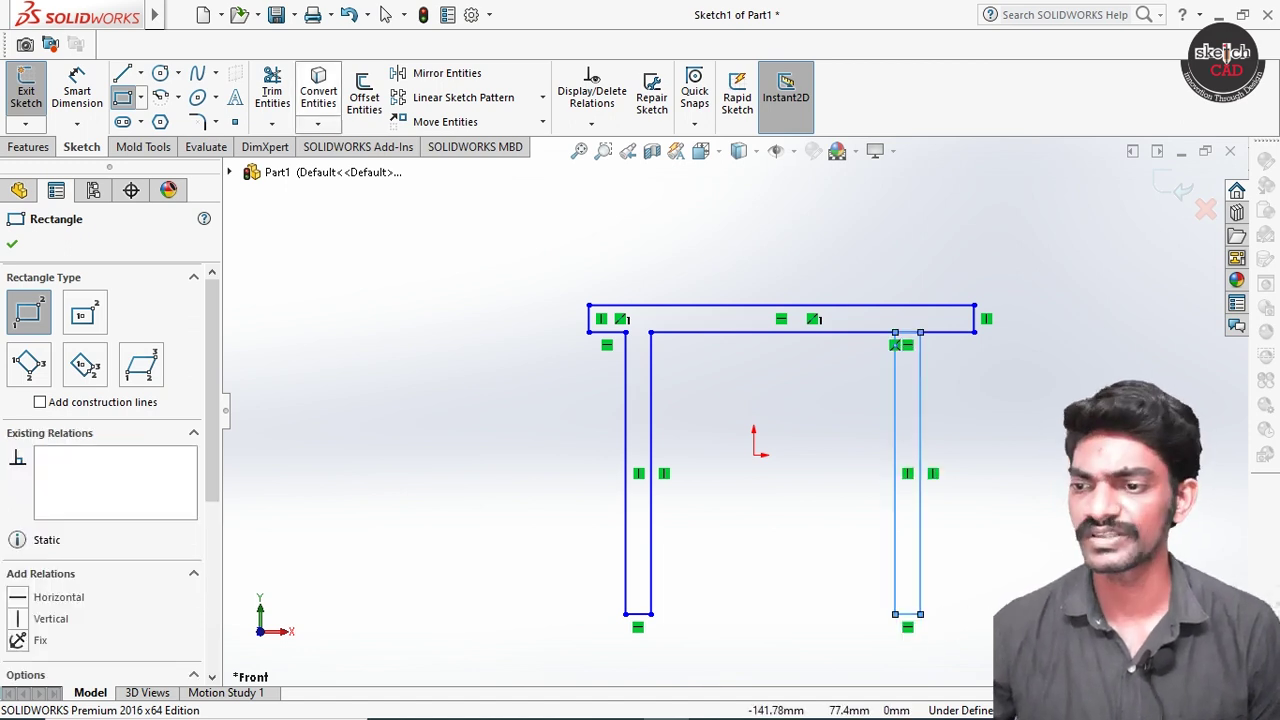
Step: Trim the bar line above the right leg and exit the sketch
click(272, 90)
click(908, 332)
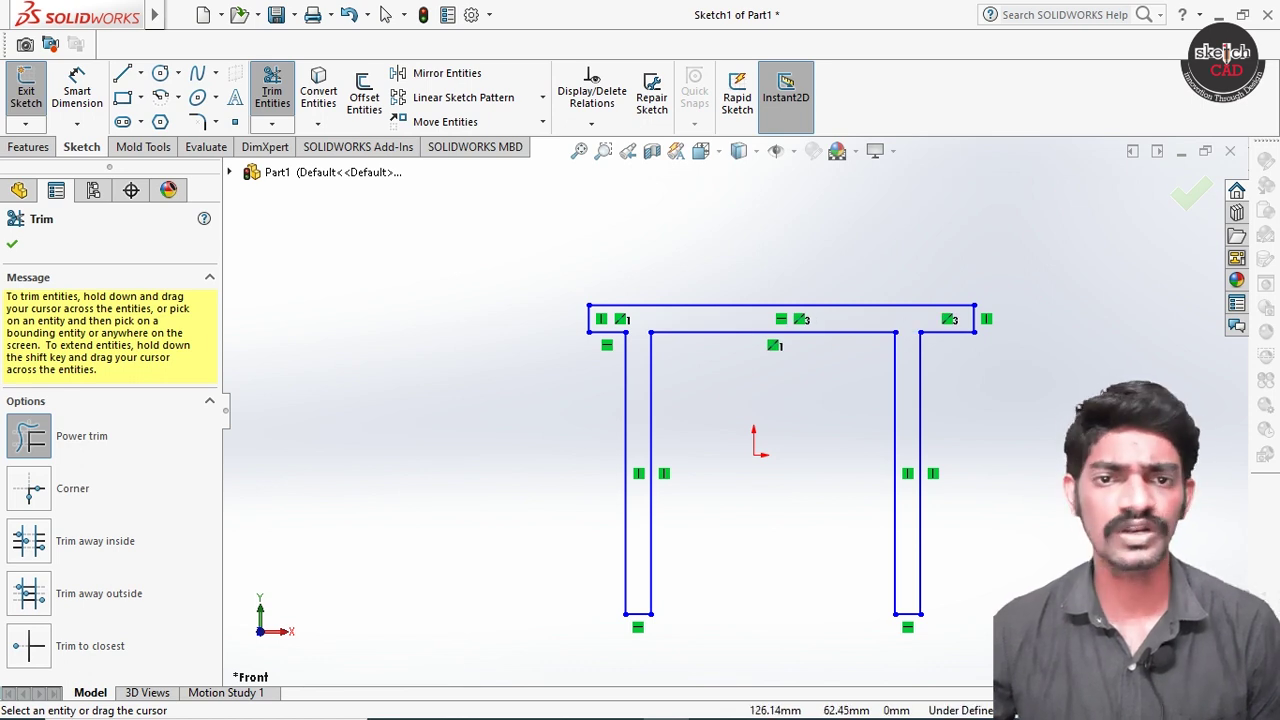
key(Escape)
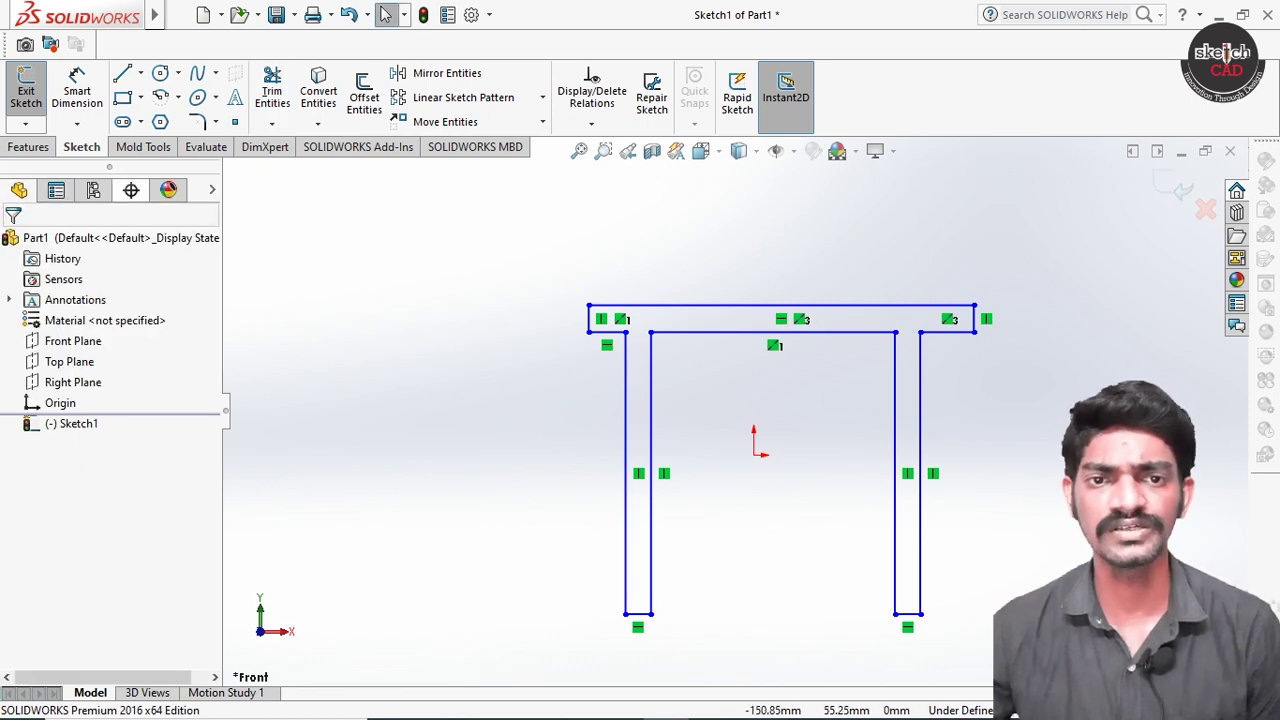
click(26, 95)
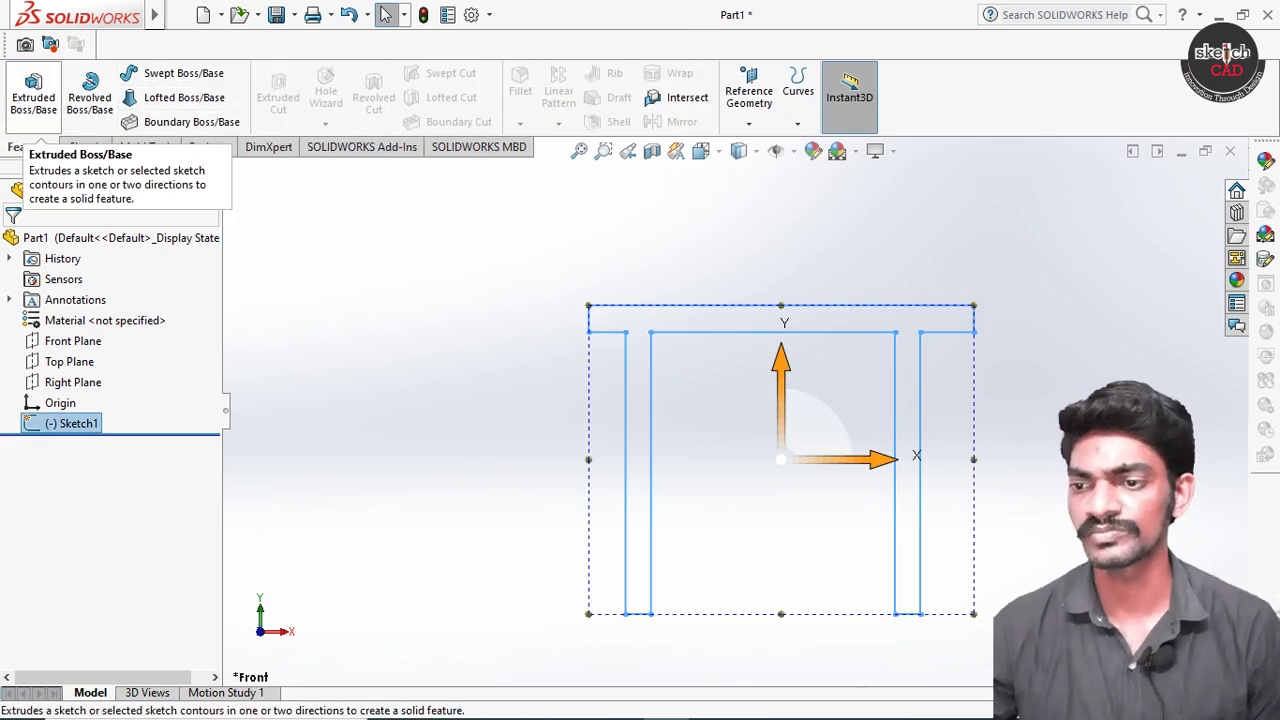
Step: Boss-extrude the table sketch Mid Plane from the sketch plane to a 60 mm depth
click(33, 95)
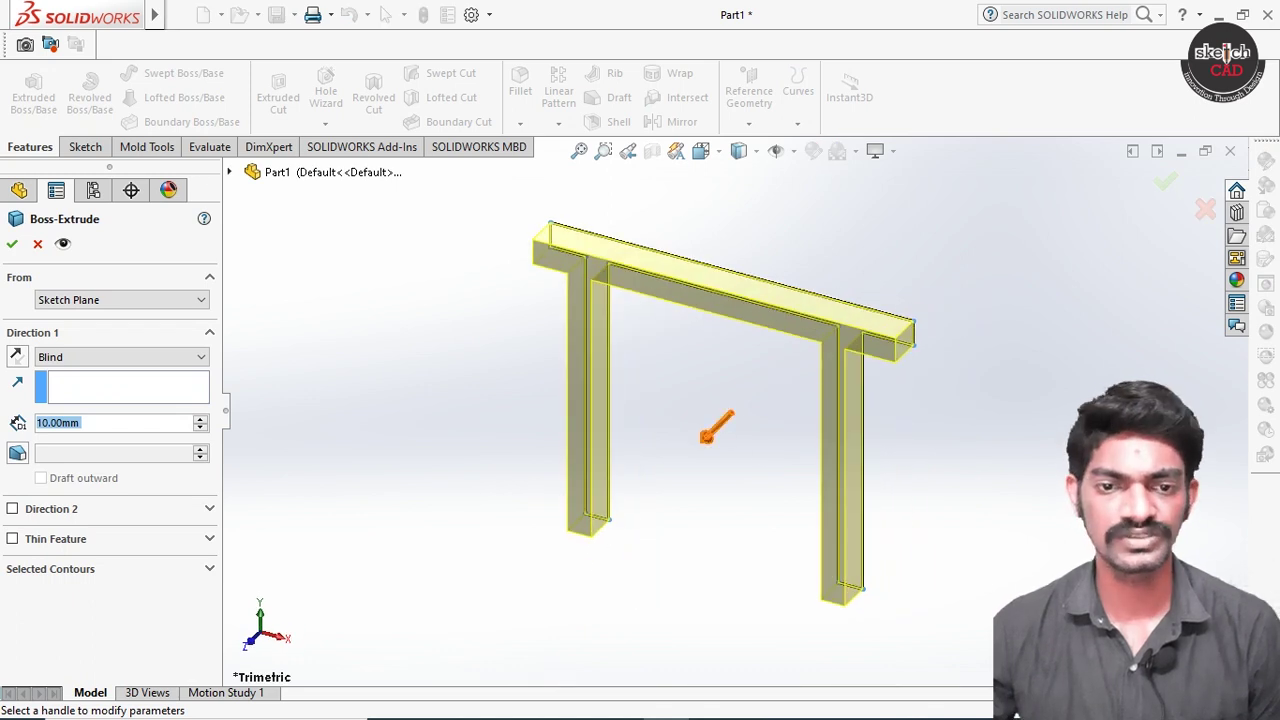
drag(716, 428, 757, 390)
click(120, 300)
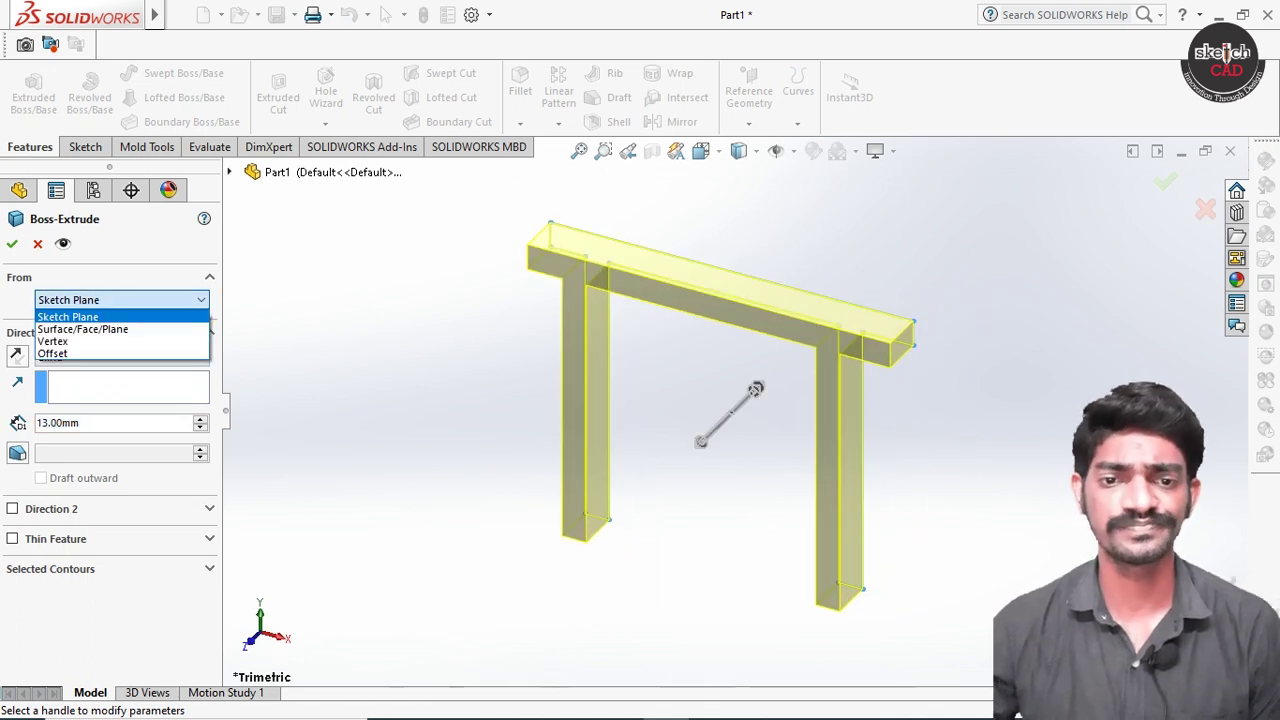
click(68, 316)
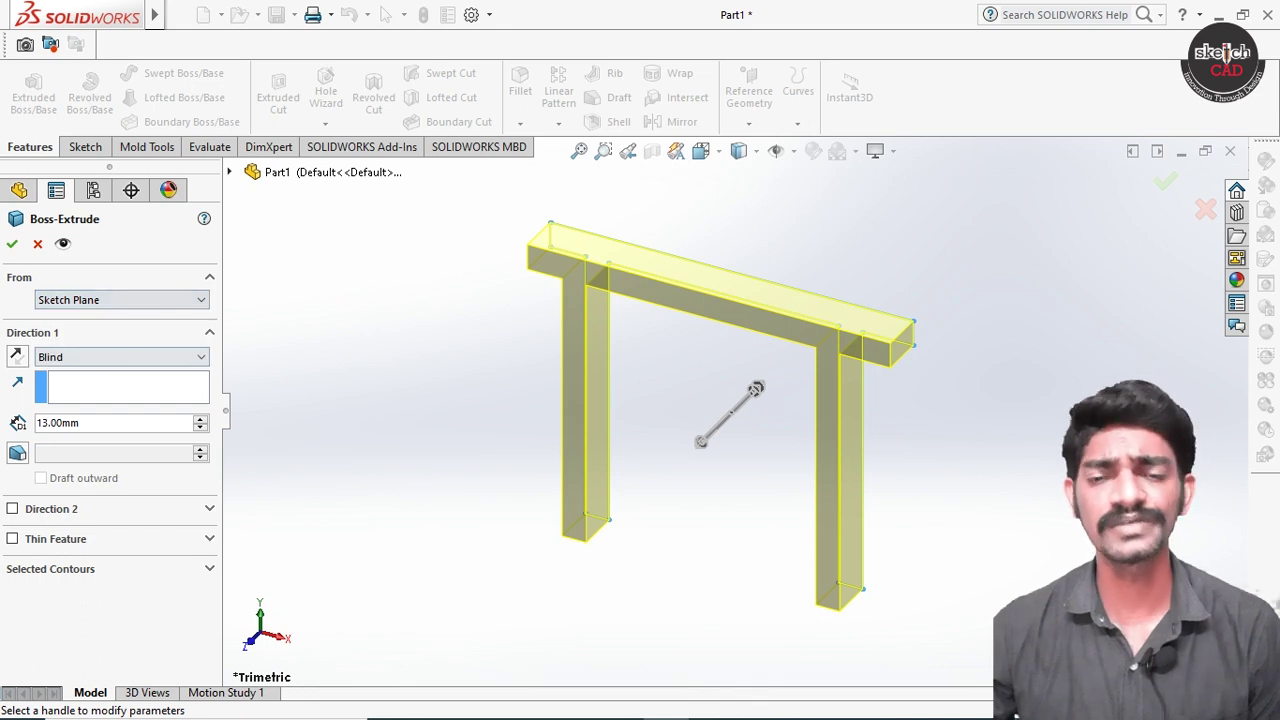
click(120, 357)
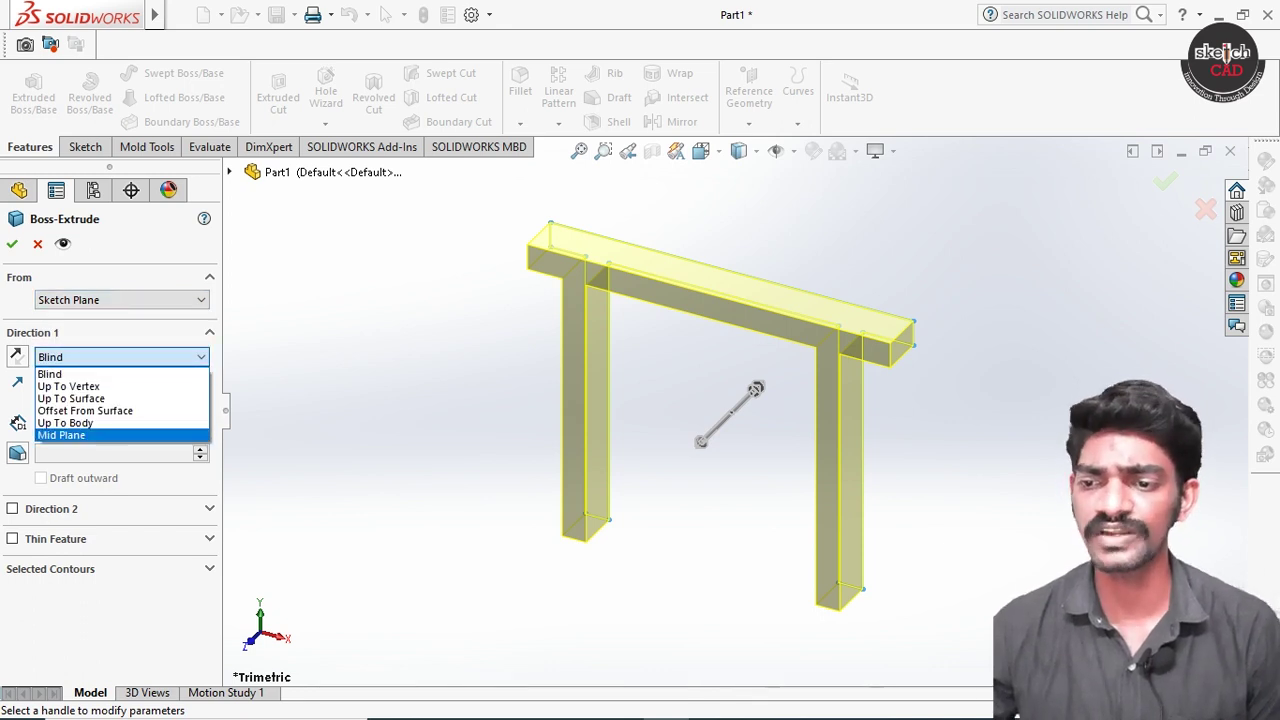
click(61, 435)
drag(713, 429, 674, 469)
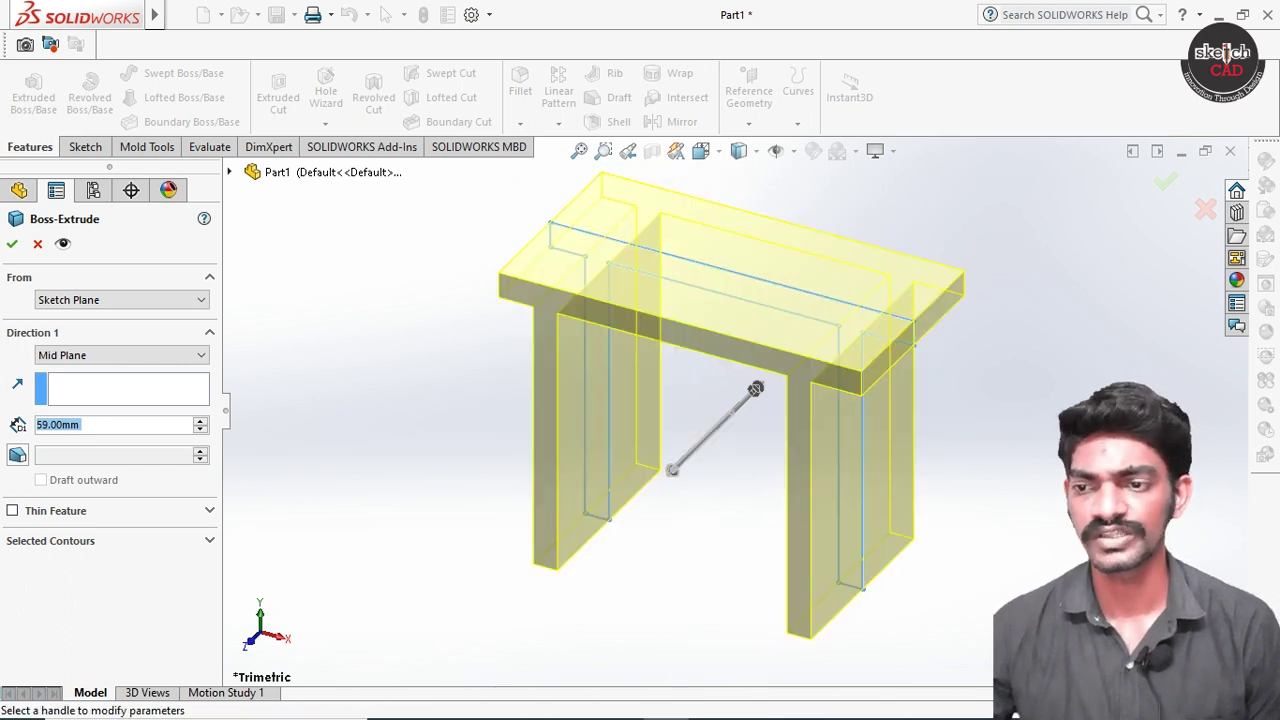
middle_drag(674, 469, 590, 469)
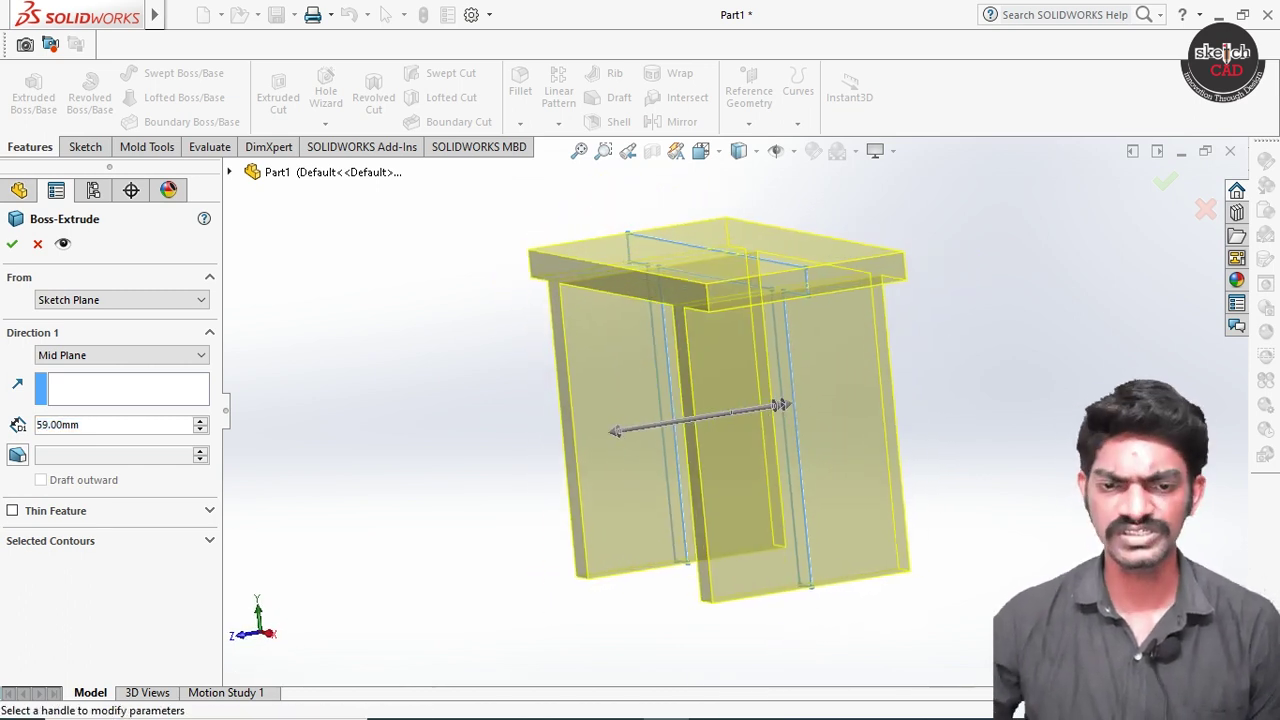
drag(80, 425, 36, 425)
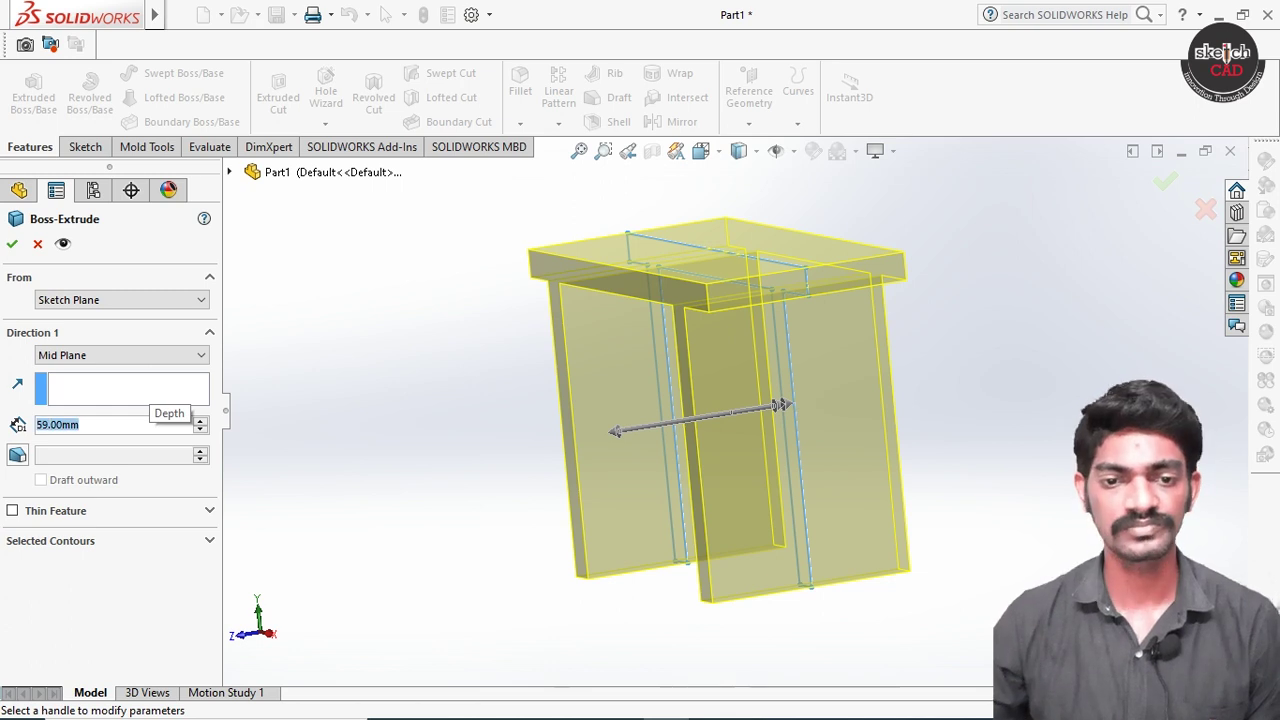
text(60)
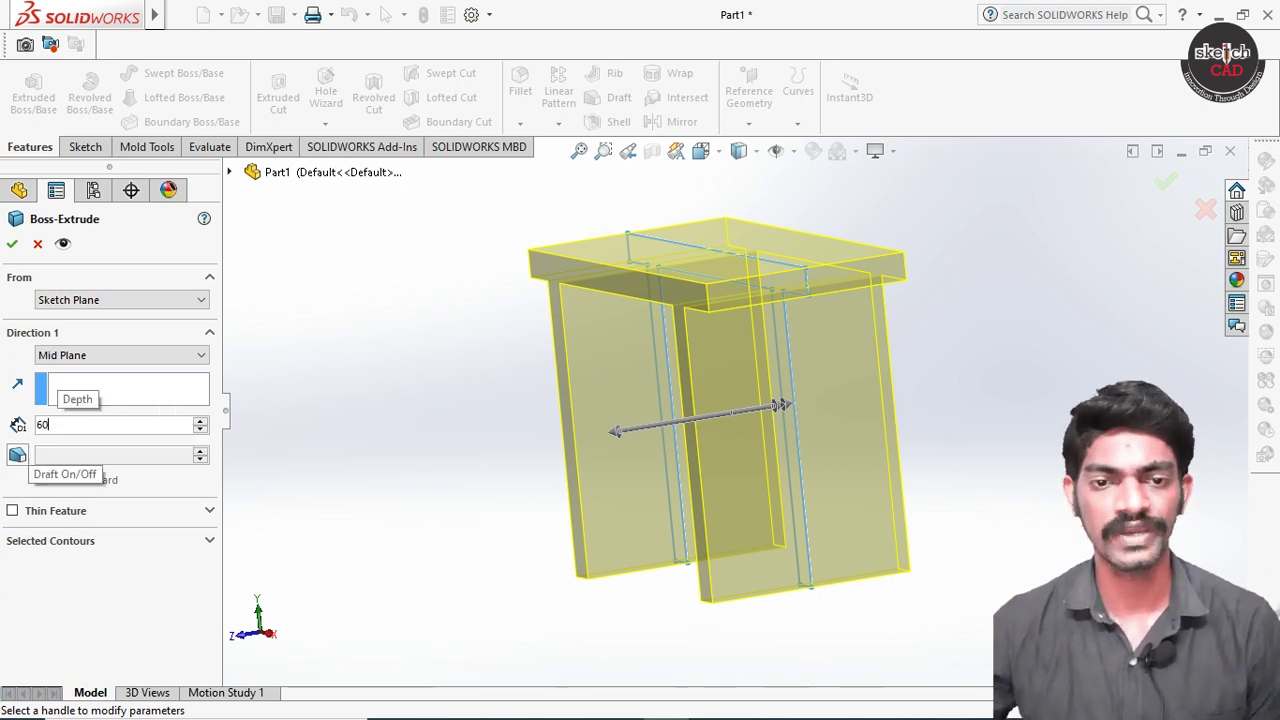
key(Return)
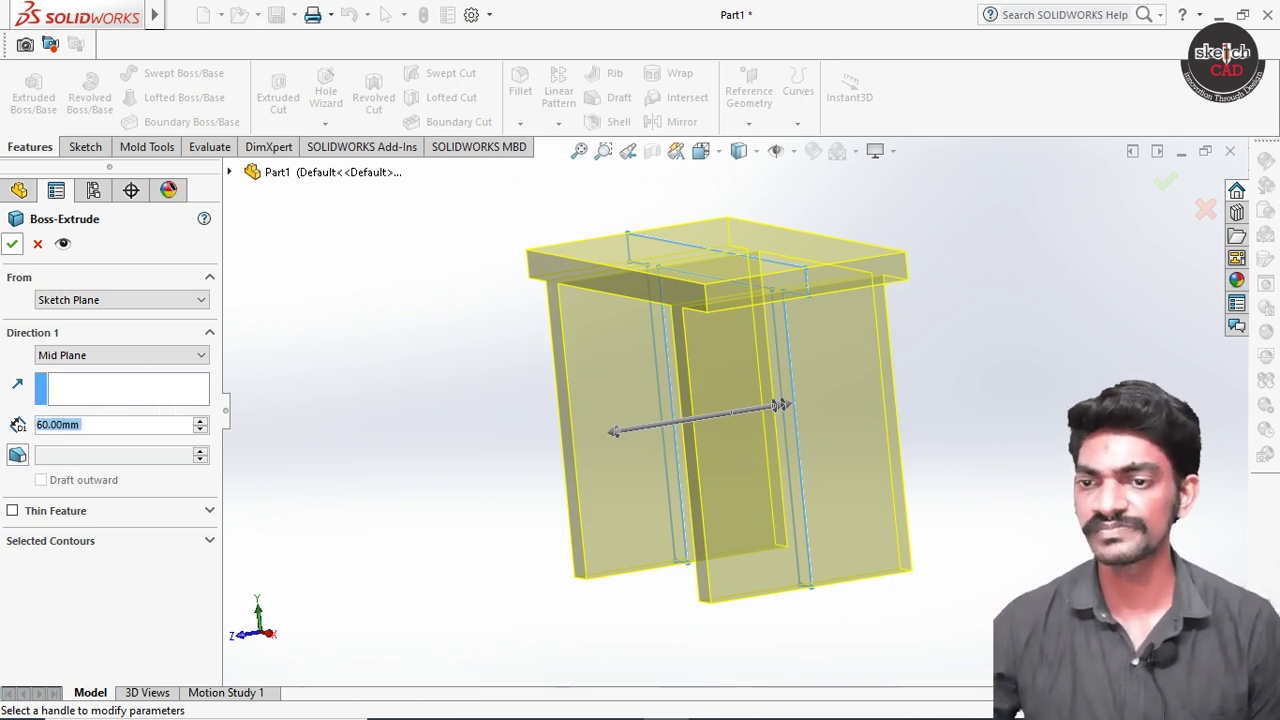
click(12, 244)
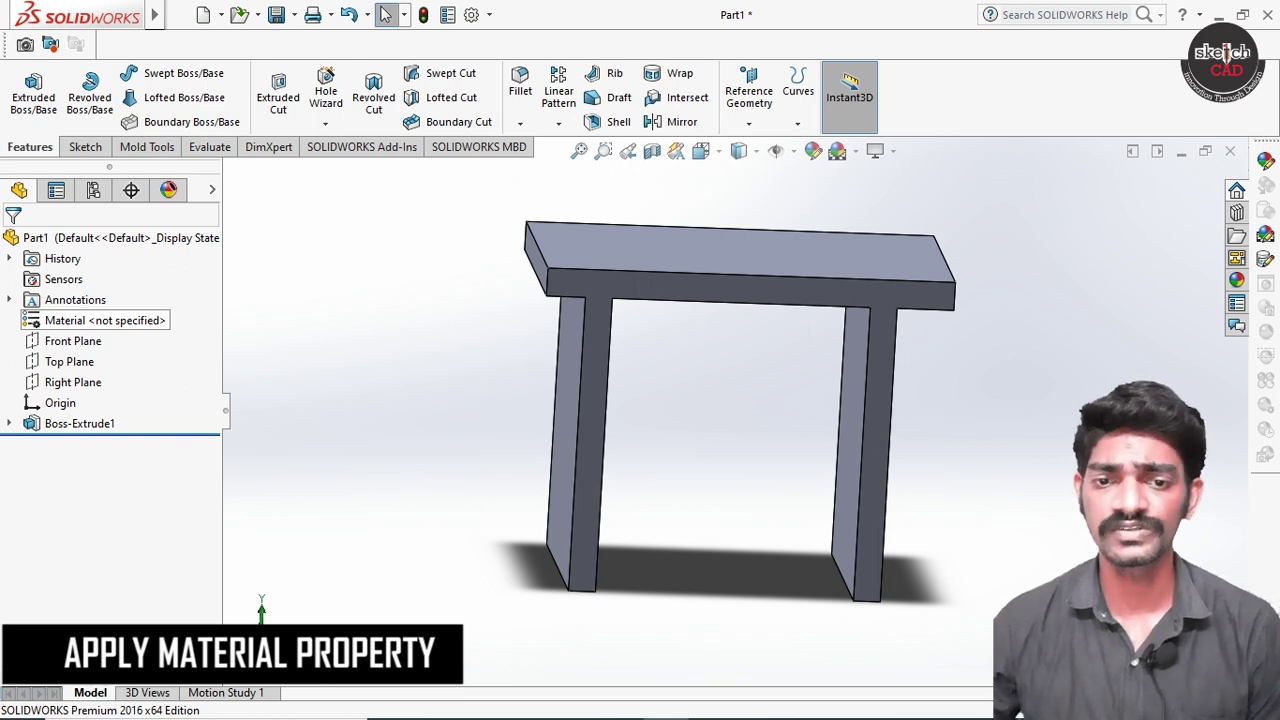
Step: Assign Balsa from the Woods category as the part material via Edit Material
click(100, 320)
right_click(100, 320)
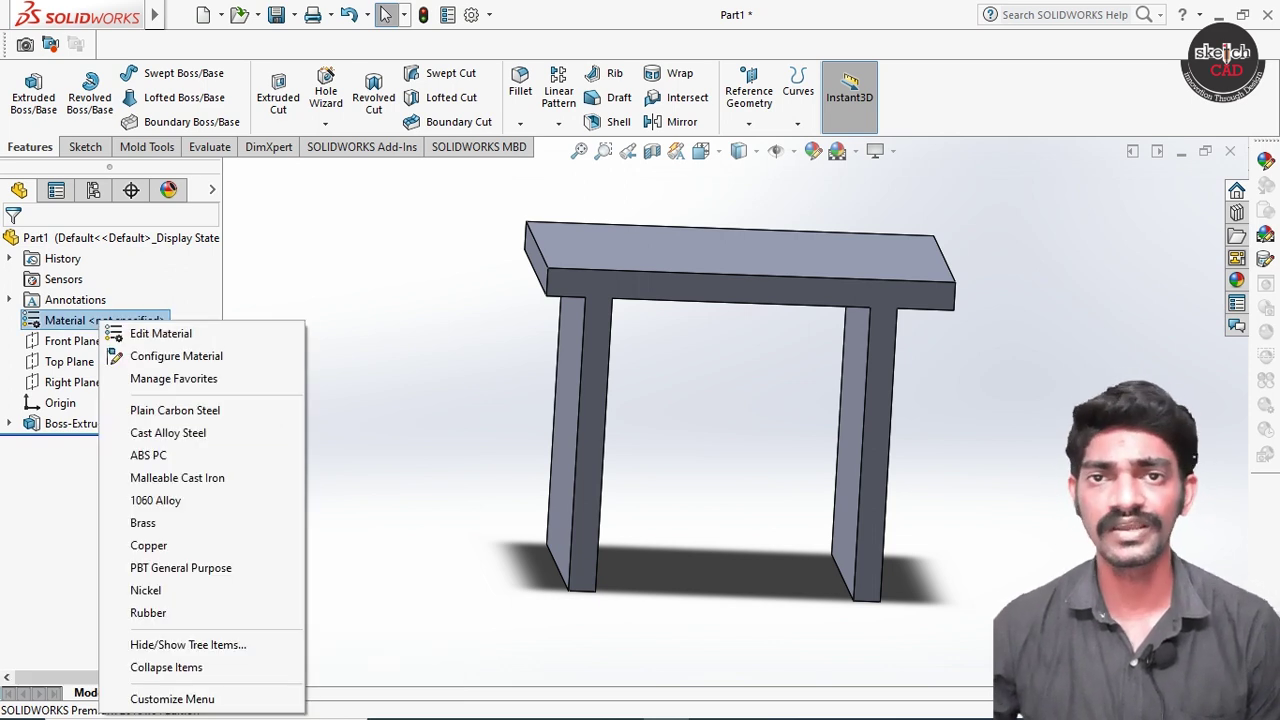
click(160, 333)
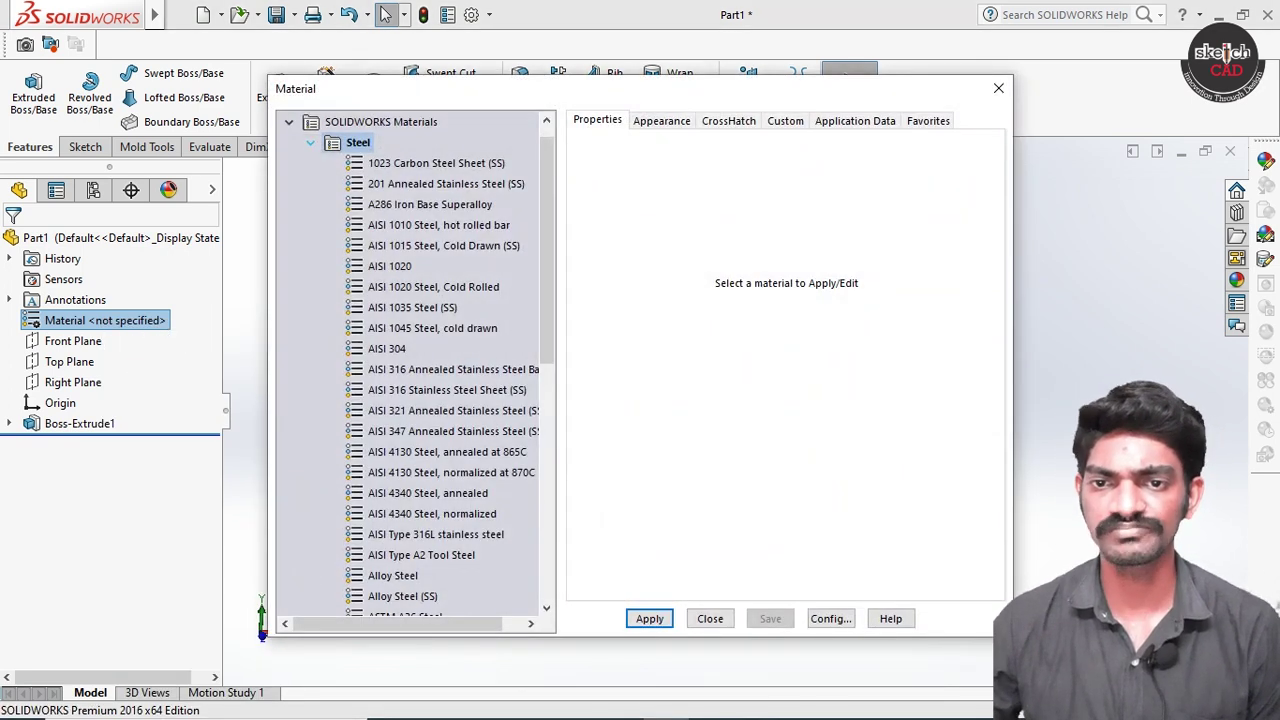
key(Left)
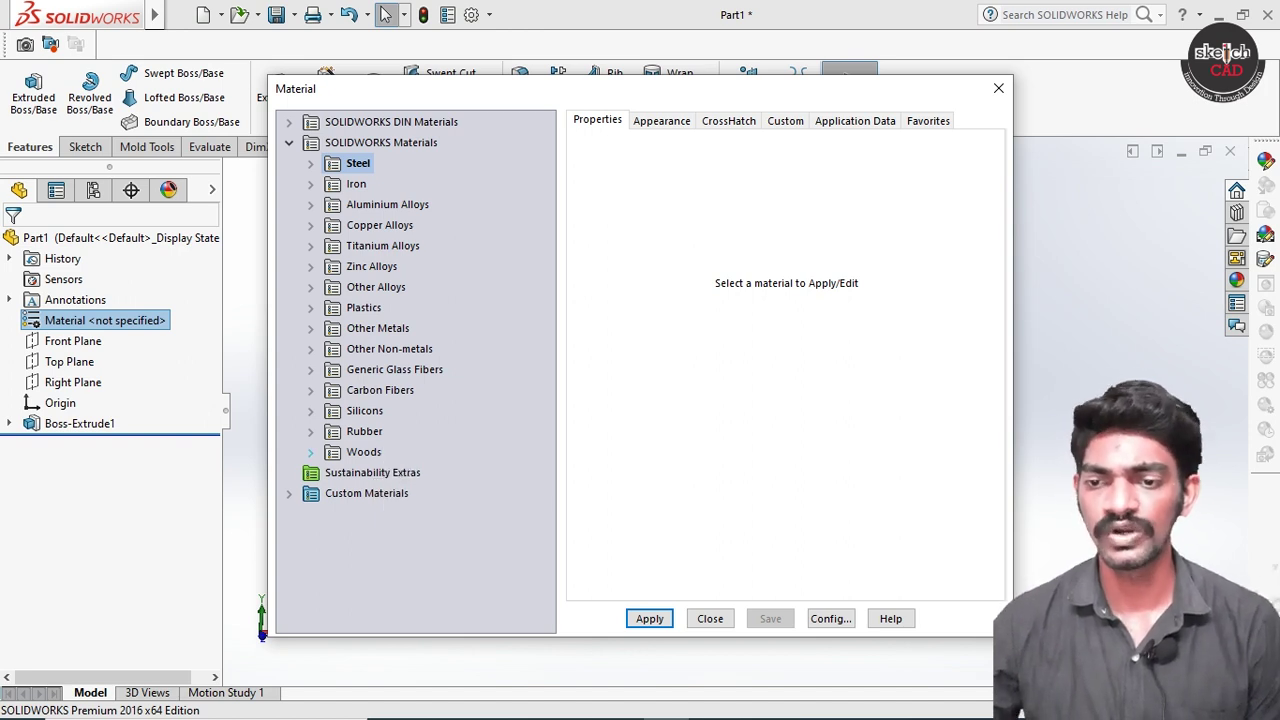
click(310, 452)
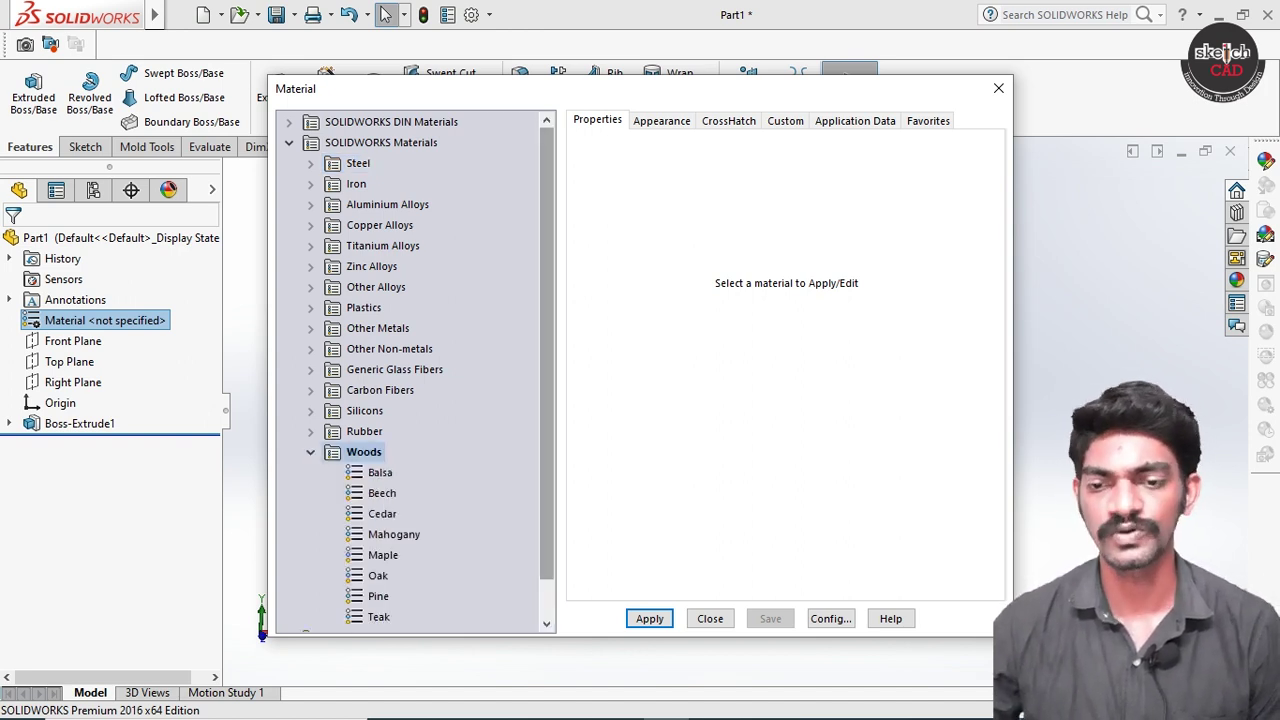
drag(546, 360, 546, 400)
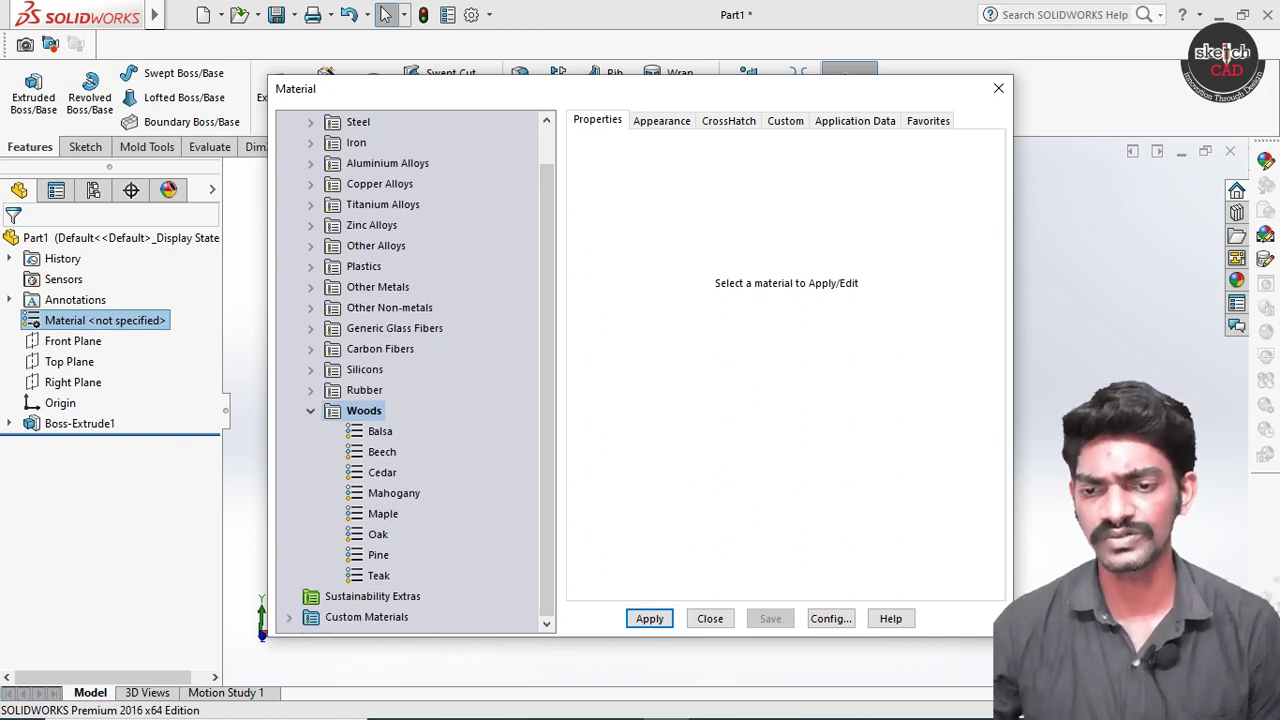
click(380, 432)
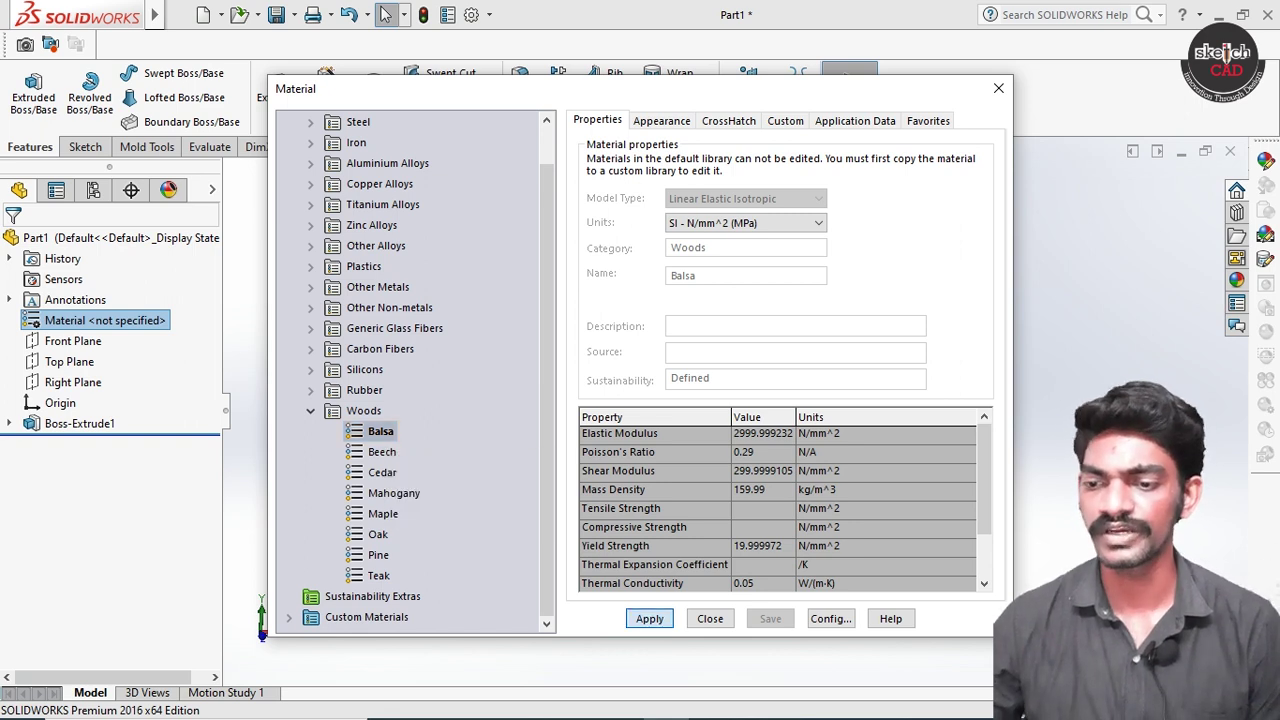
click(650, 618)
click(710, 618)
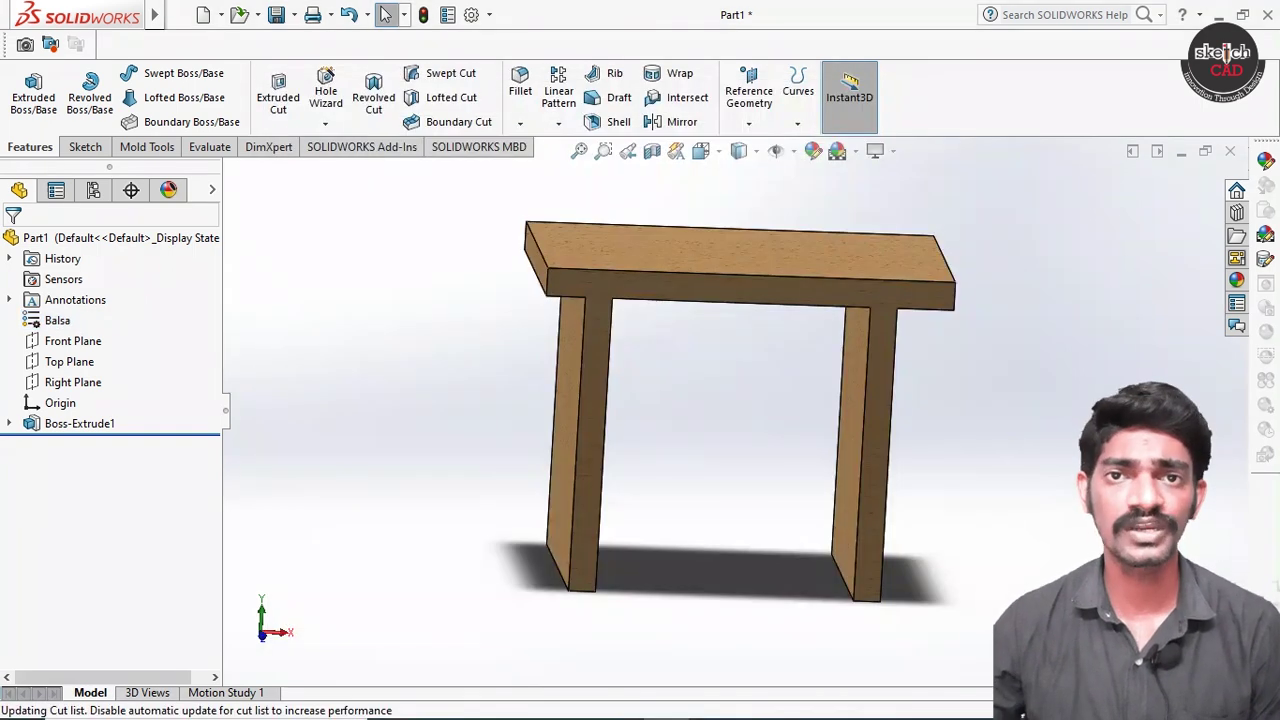
key(Left)
key(Left)
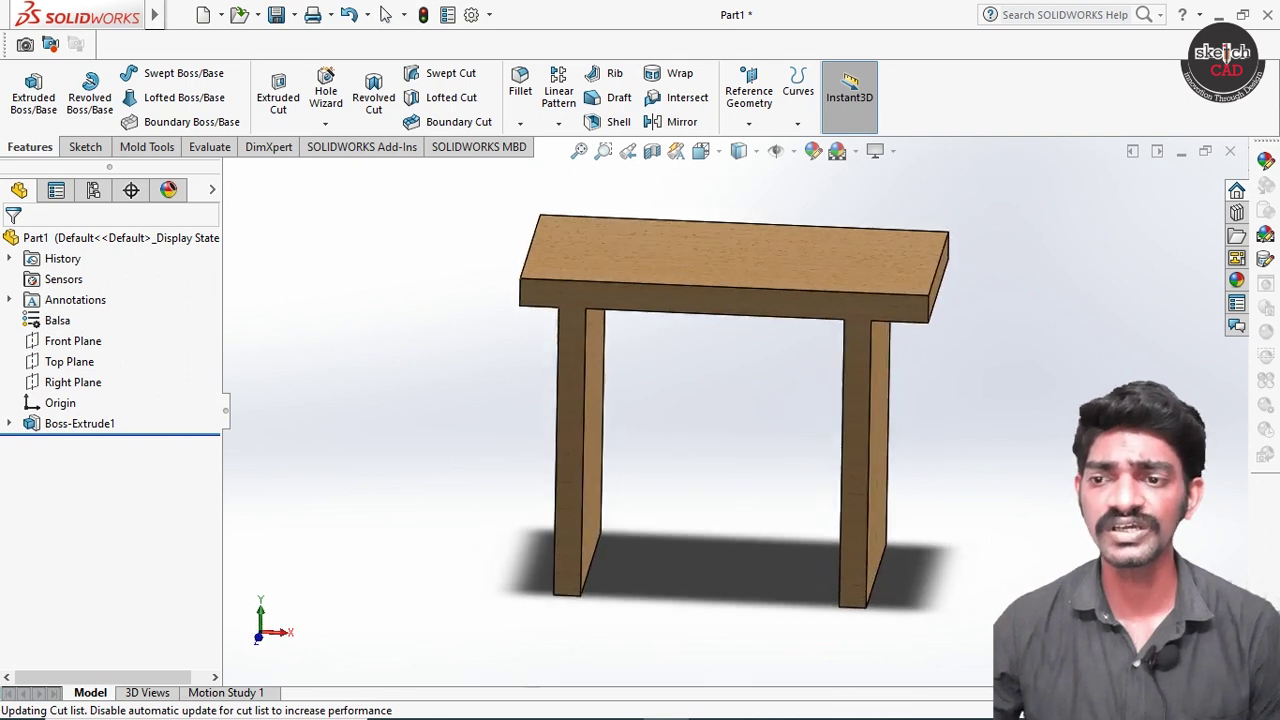
key(Left)
key(Left)
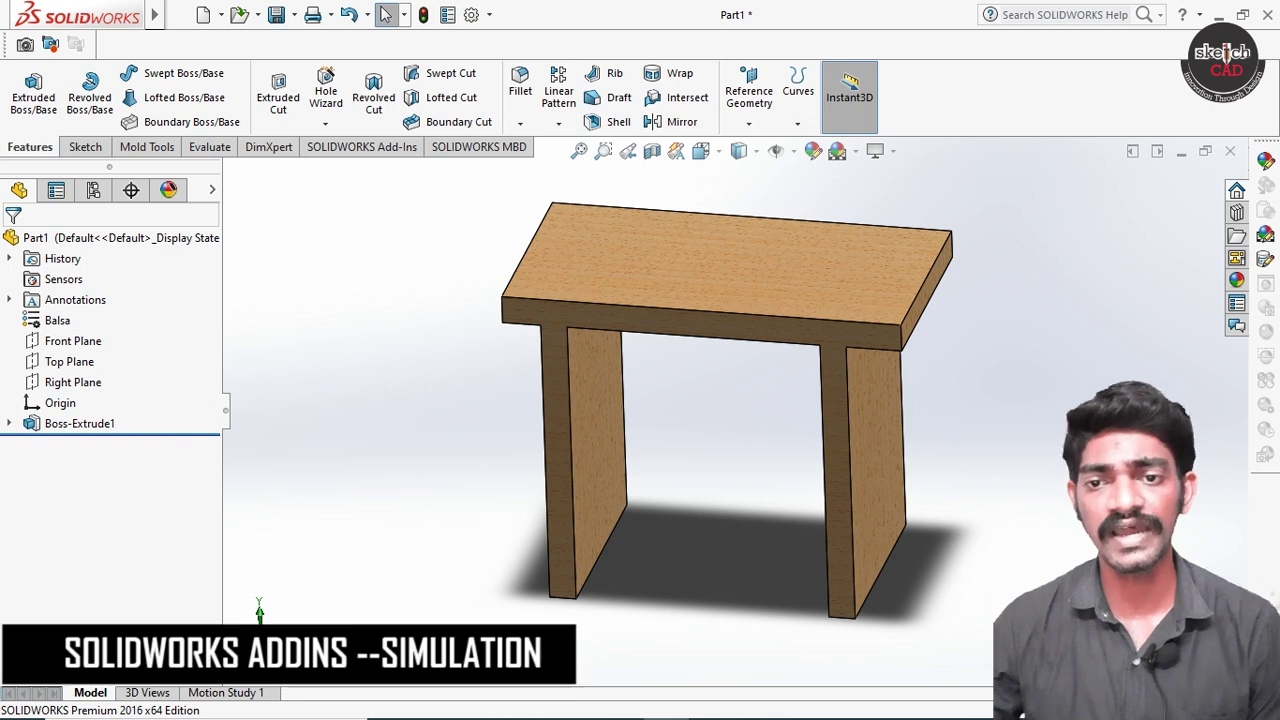
Step: Enable the SOLIDWORKS Simulation add-in and show its Study Advisor options
right_click(338, 147)
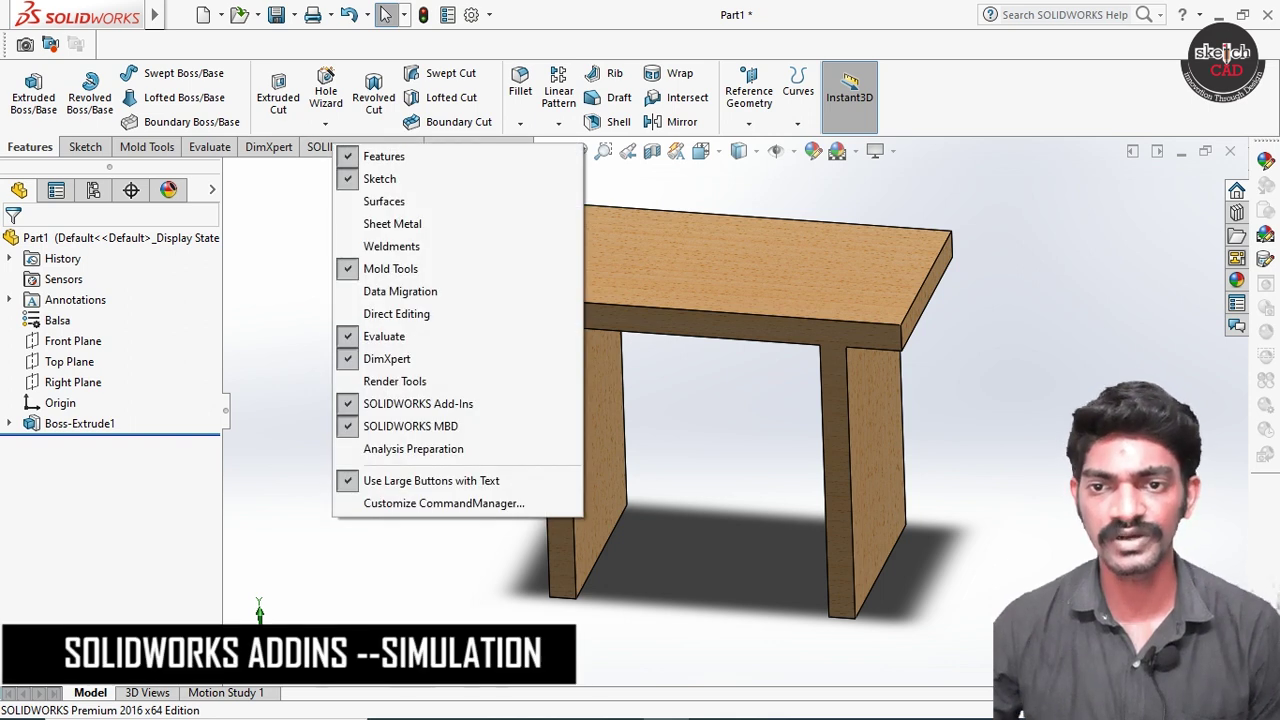
click(360, 147)
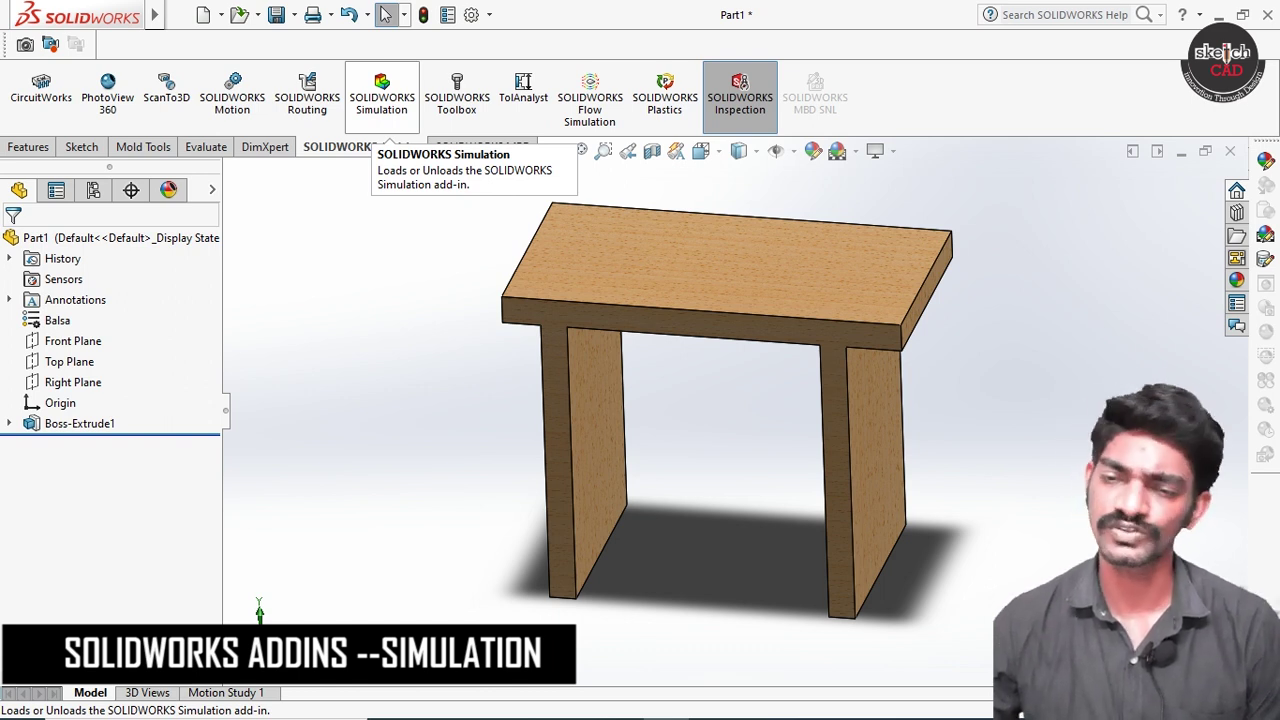
click(382, 95)
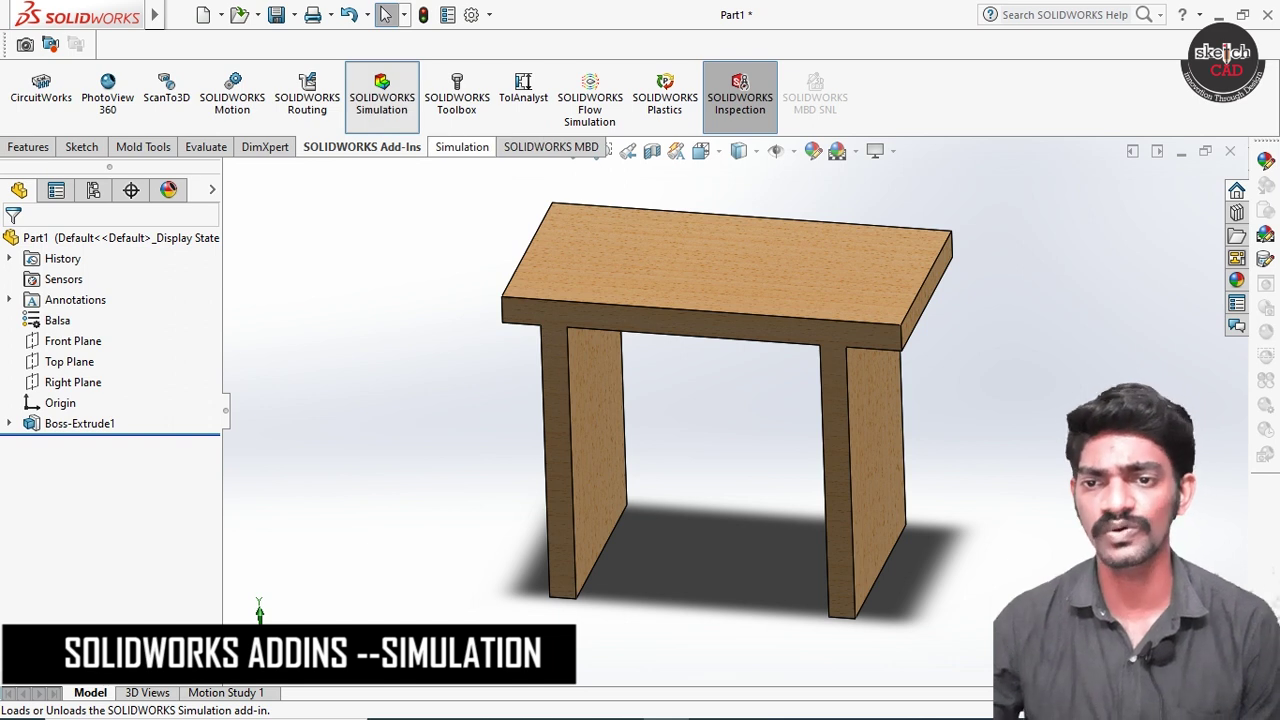
click(462, 147)
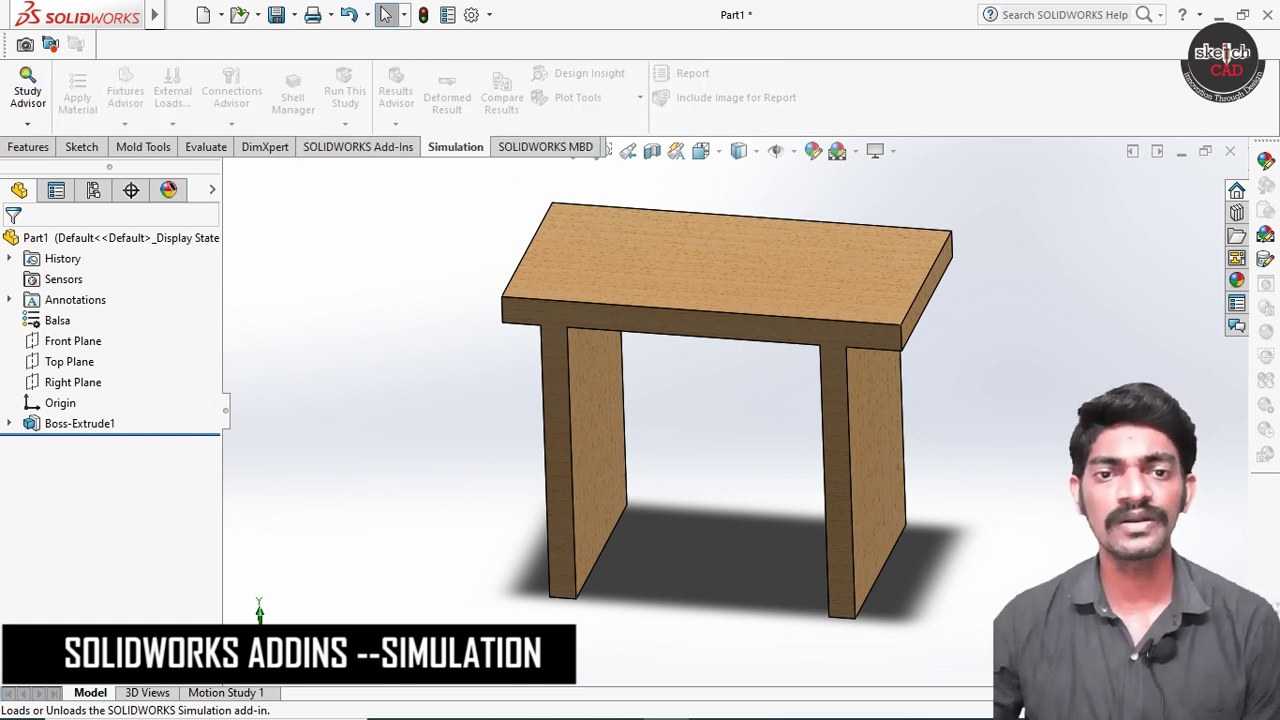
click(28, 123)
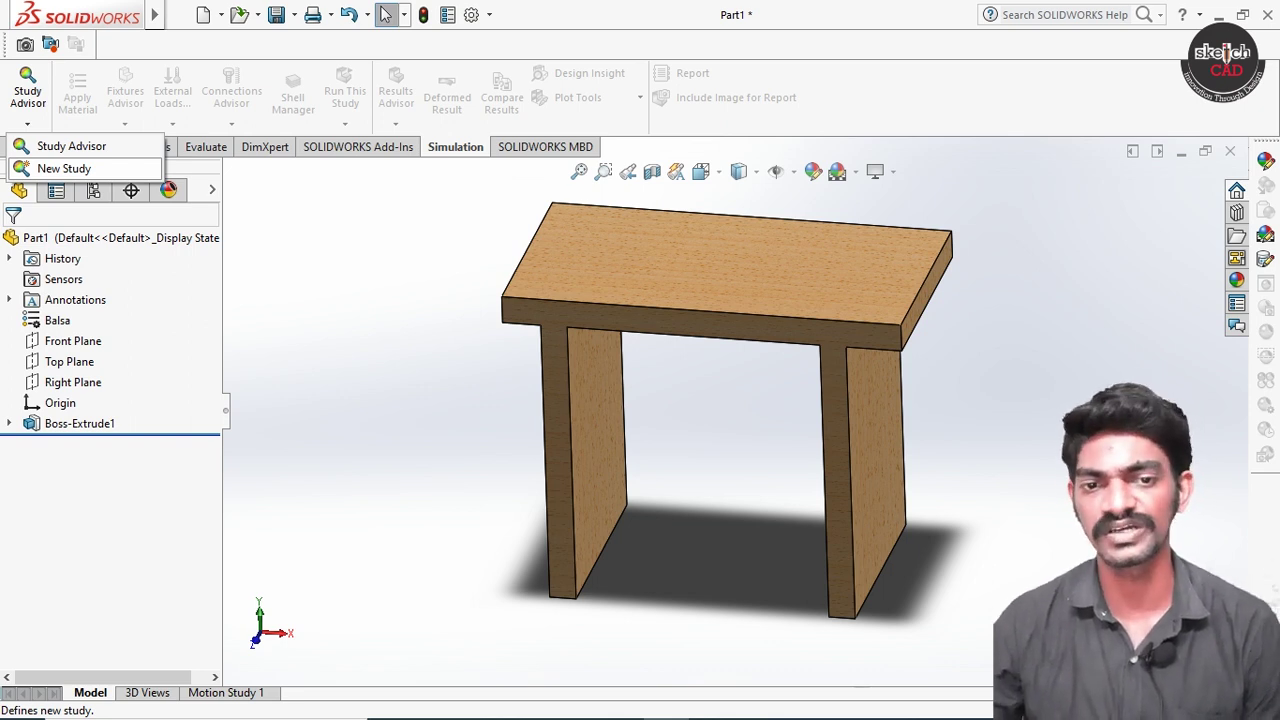
Step: Create a new Static study named Static 1
click(64, 168)
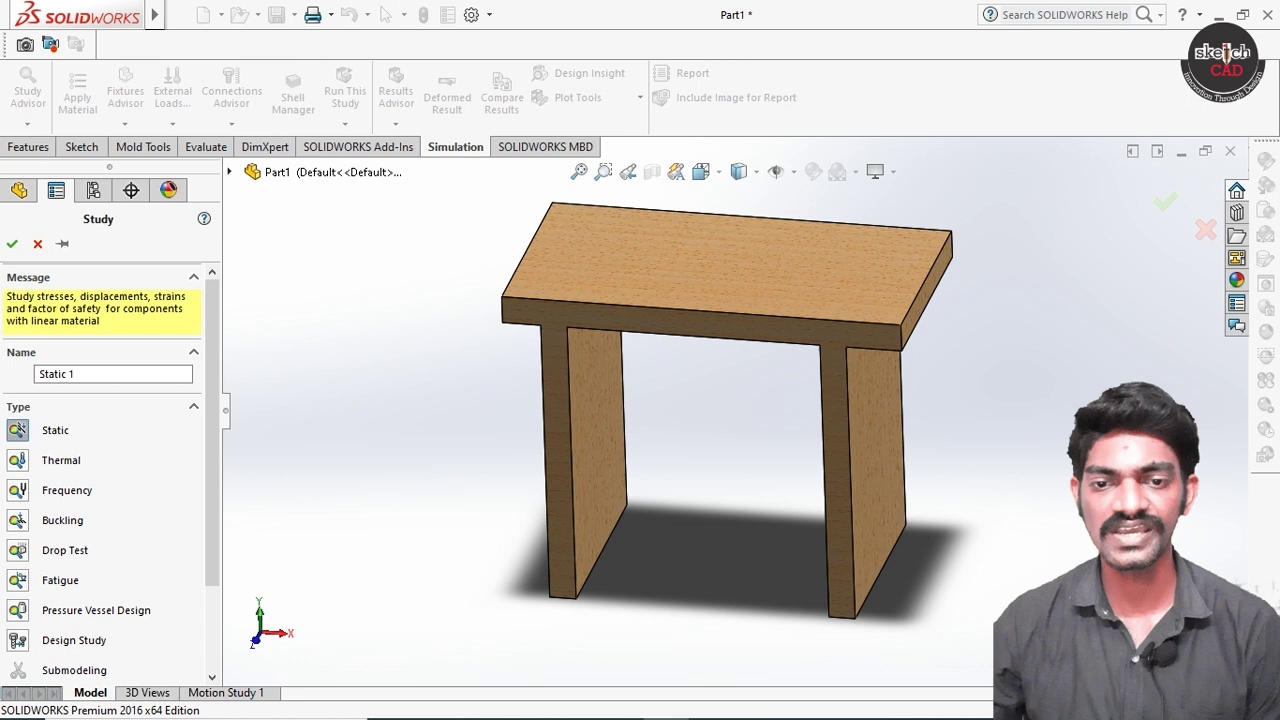
scroll(110, 450, down, 3)
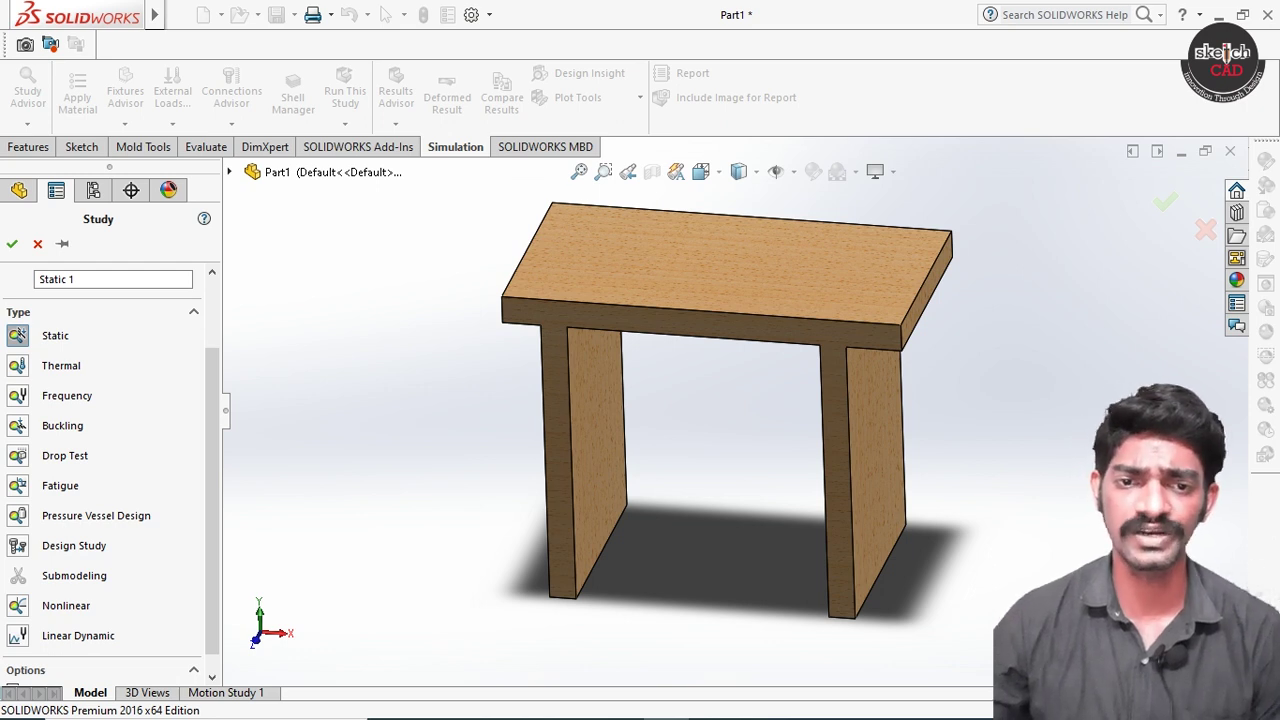
click(12, 244)
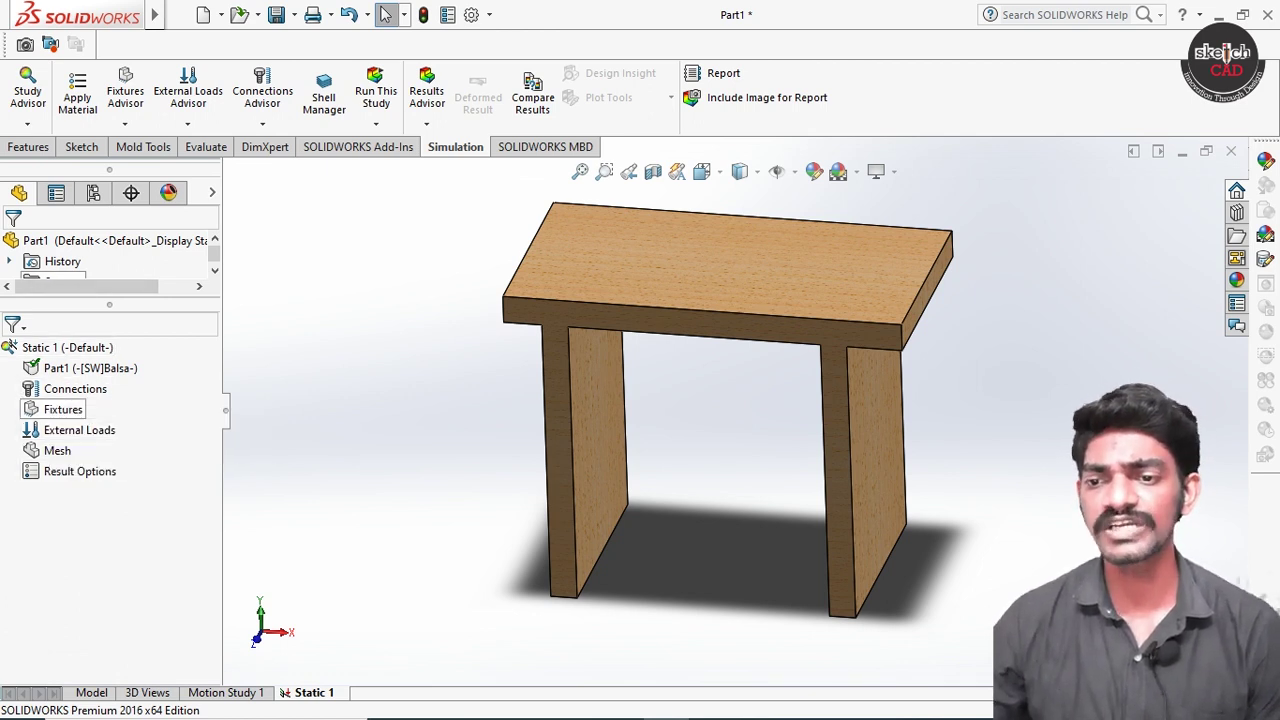
middle_drag(480, 440, 575, 450)
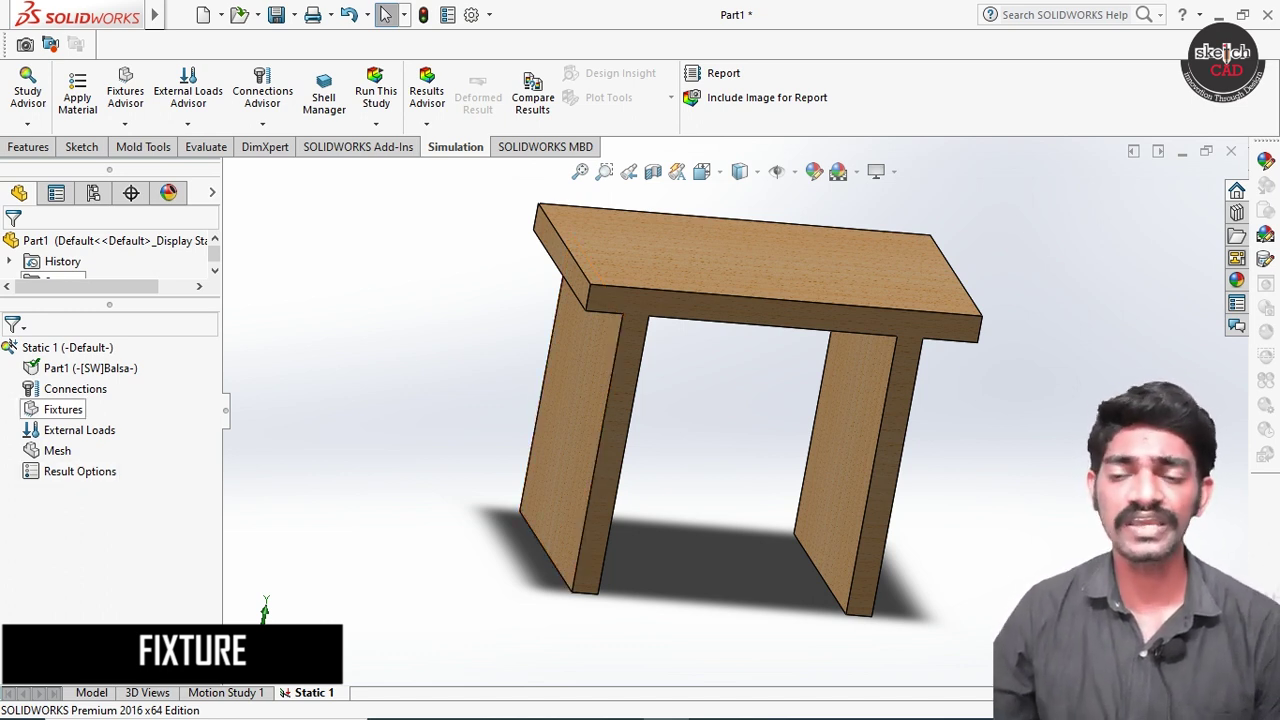
click(63, 409)
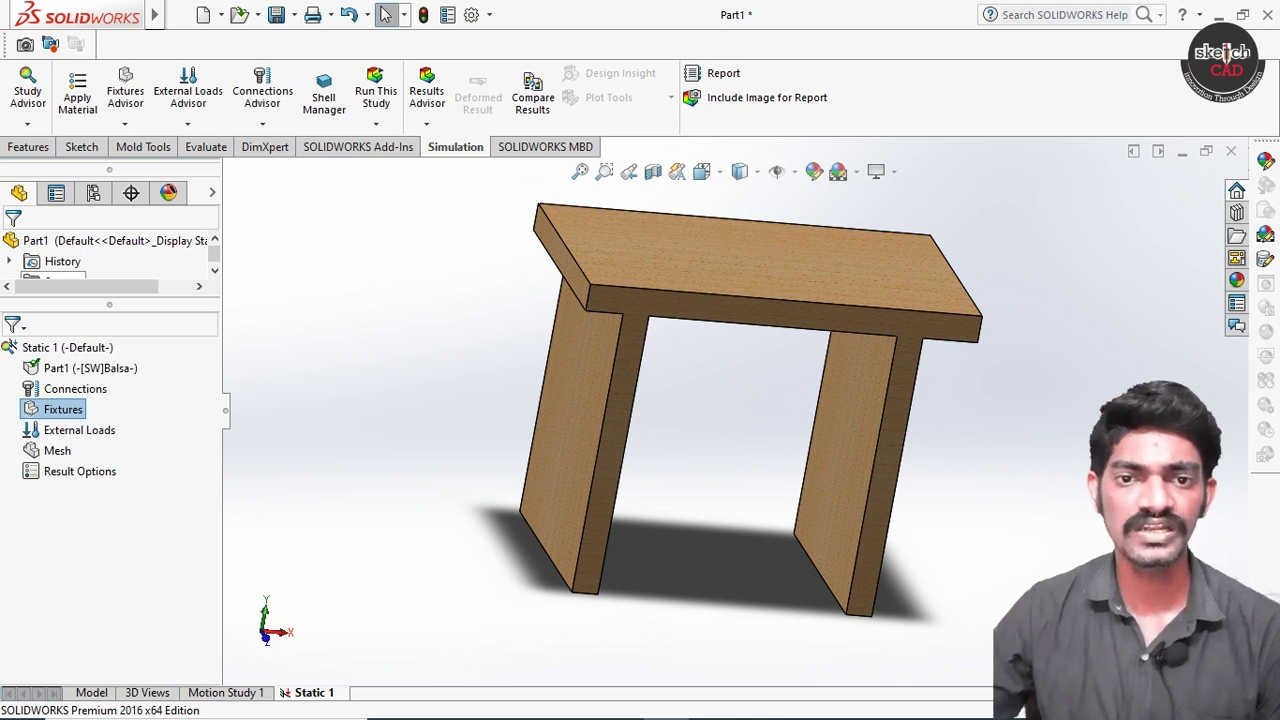
Step: Add a Fixed Geometry restraint on the left and right legs' outer faces (Face<1>, Face<2>)
right_click(72, 409)
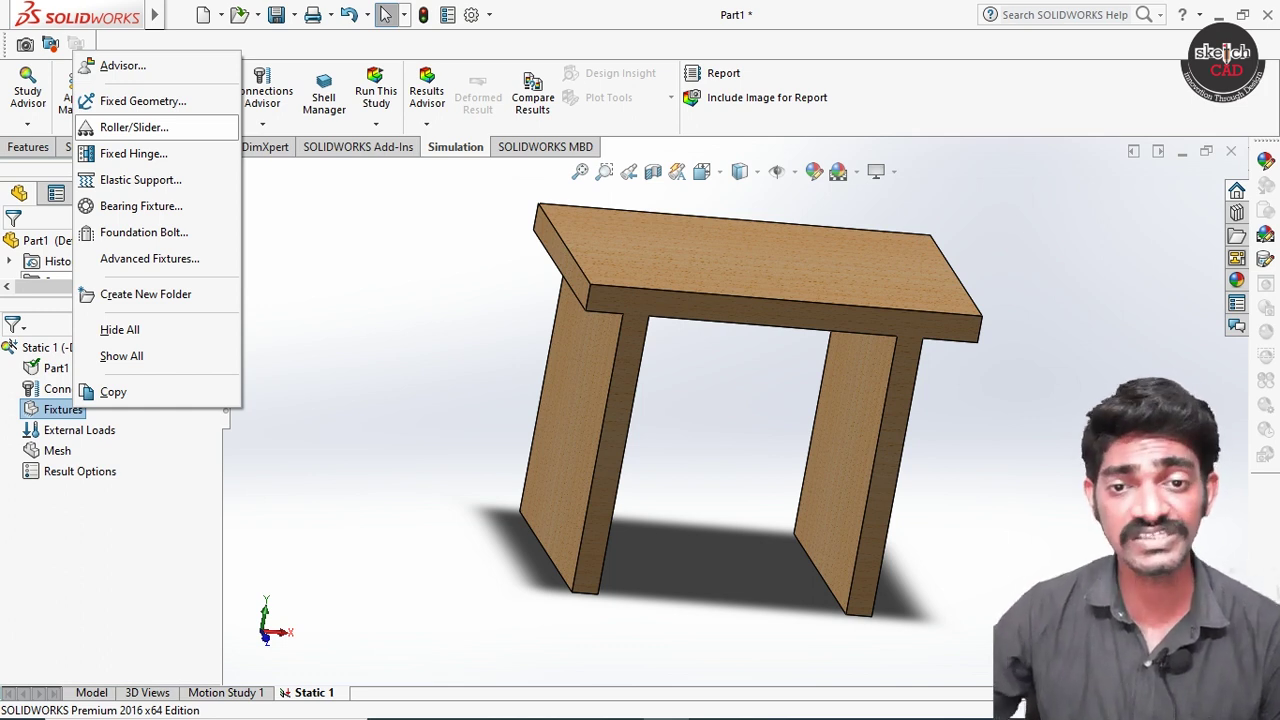
click(150, 101)
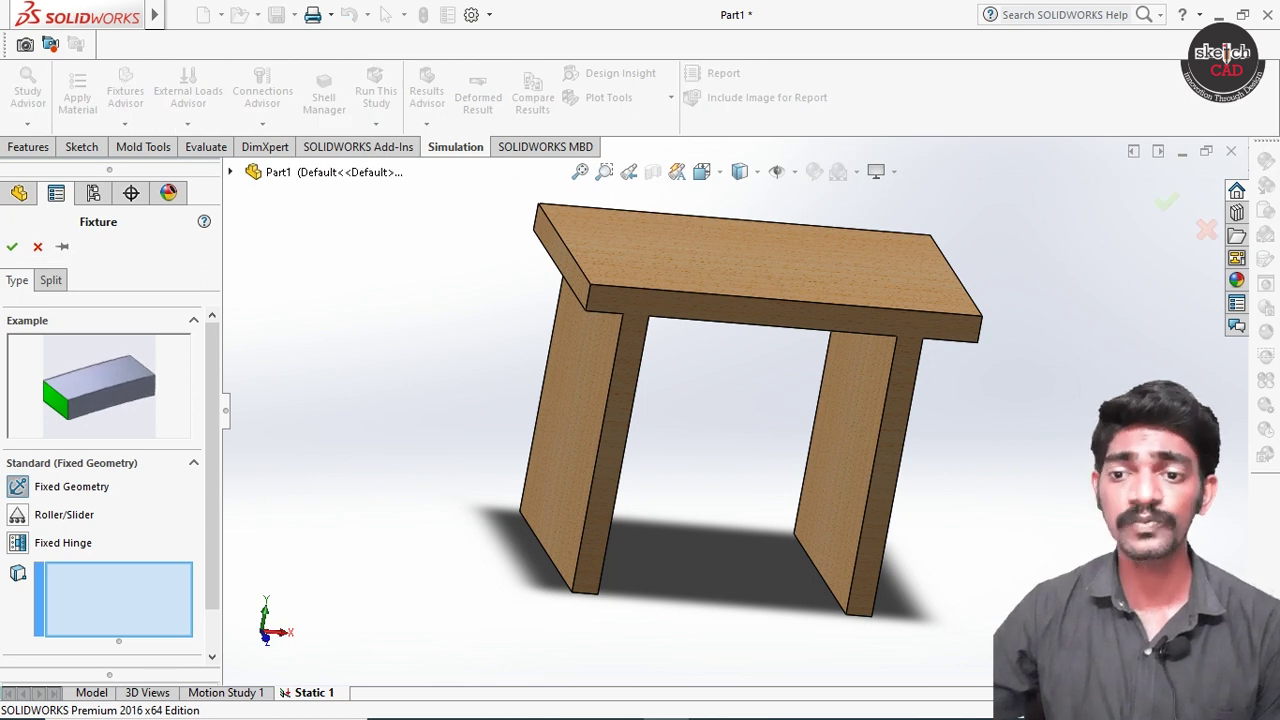
click(565, 470)
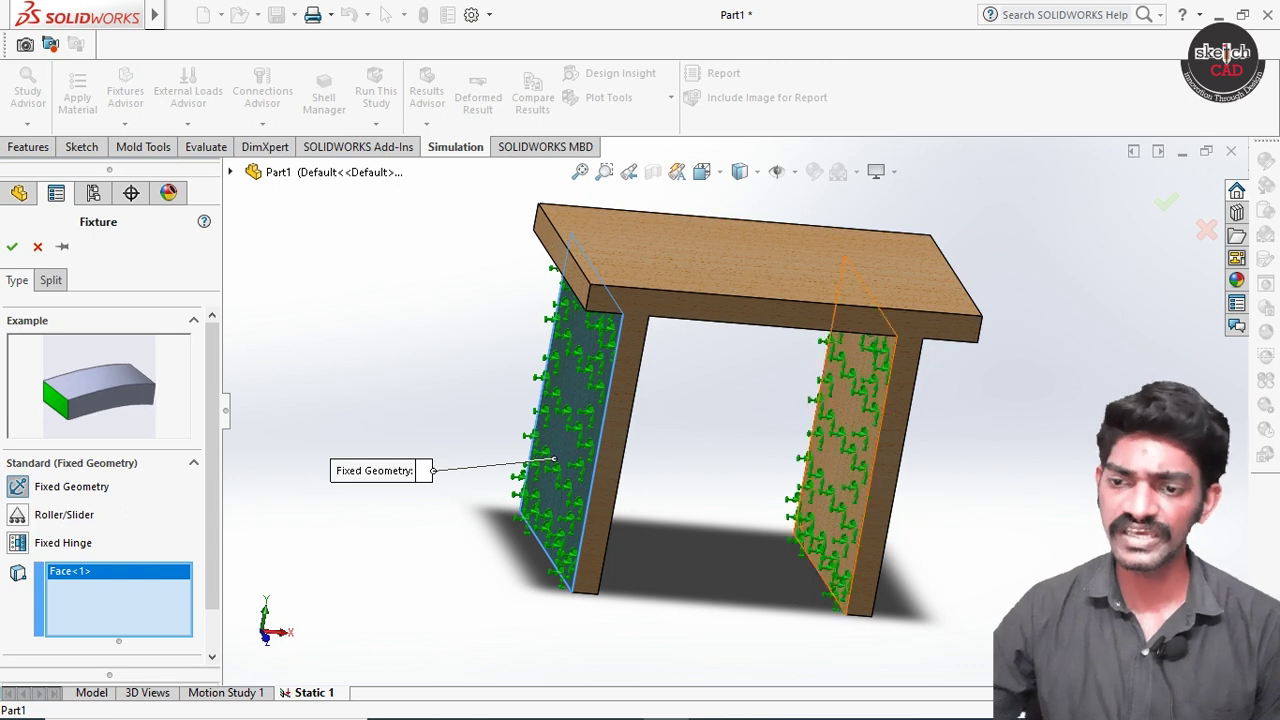
middle_drag(820, 430, 760, 425)
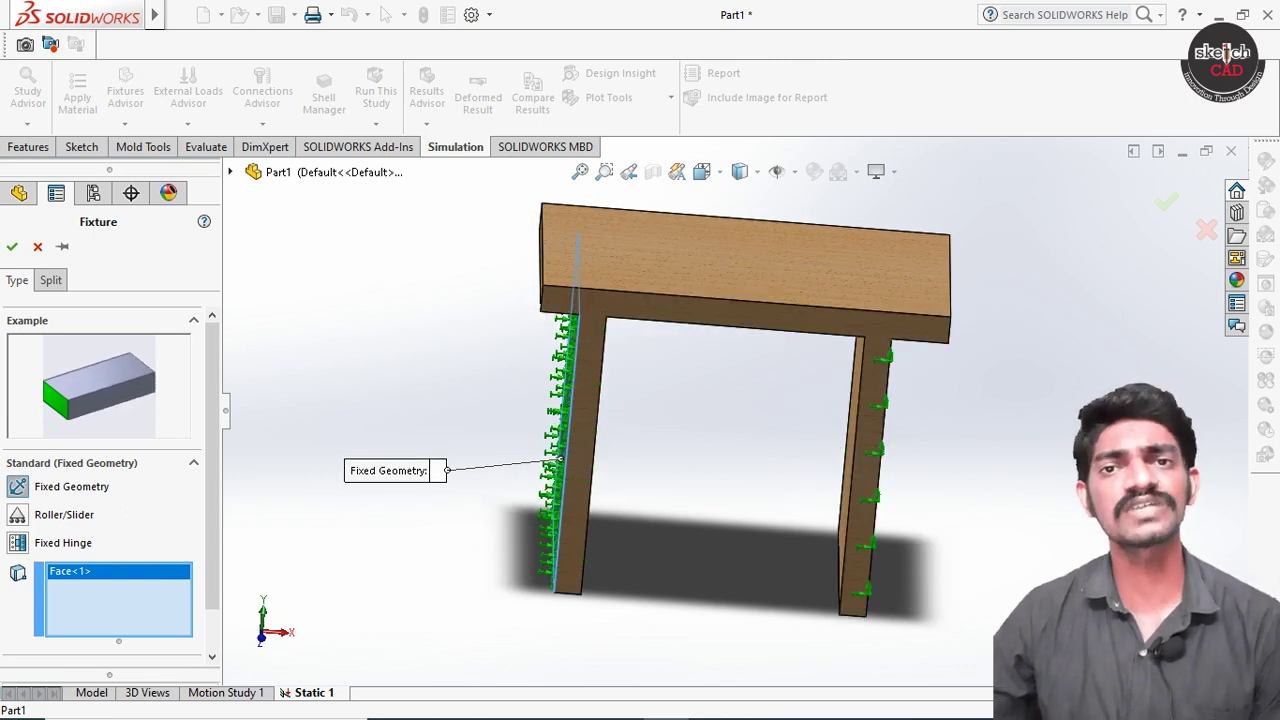
middle_drag(760, 420, 846, 451)
click(870, 460)
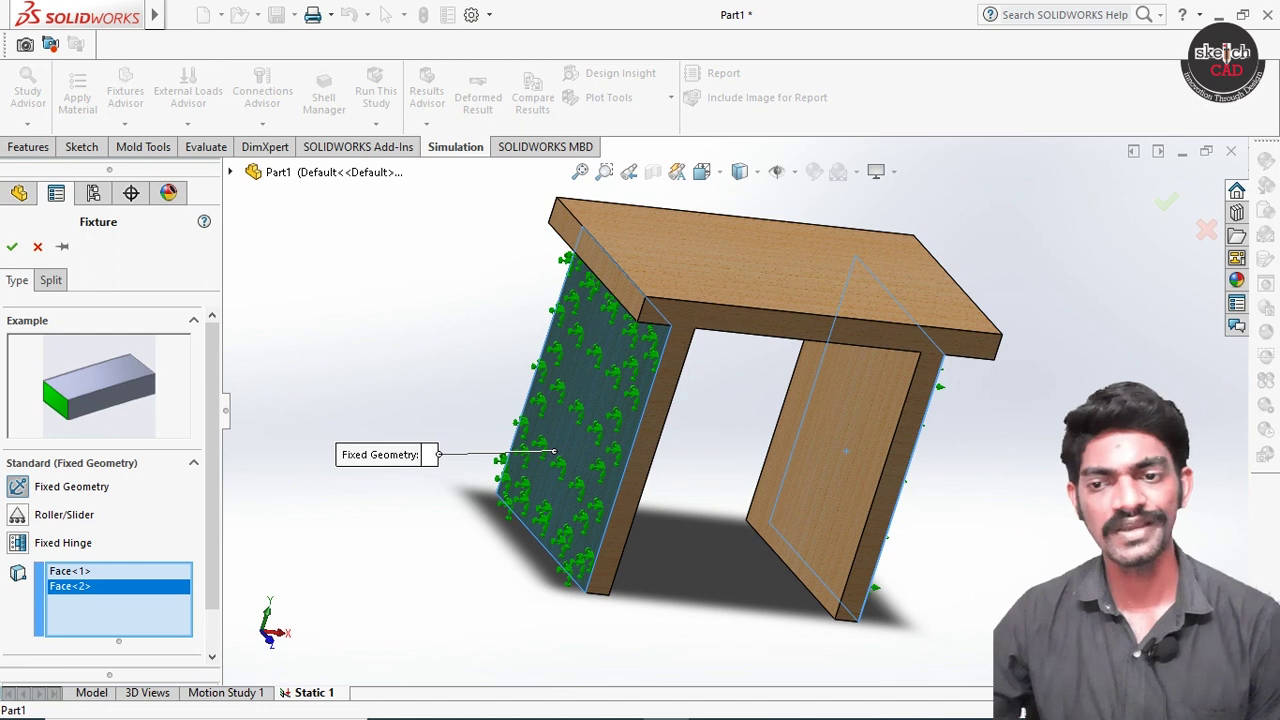
click(12, 246)
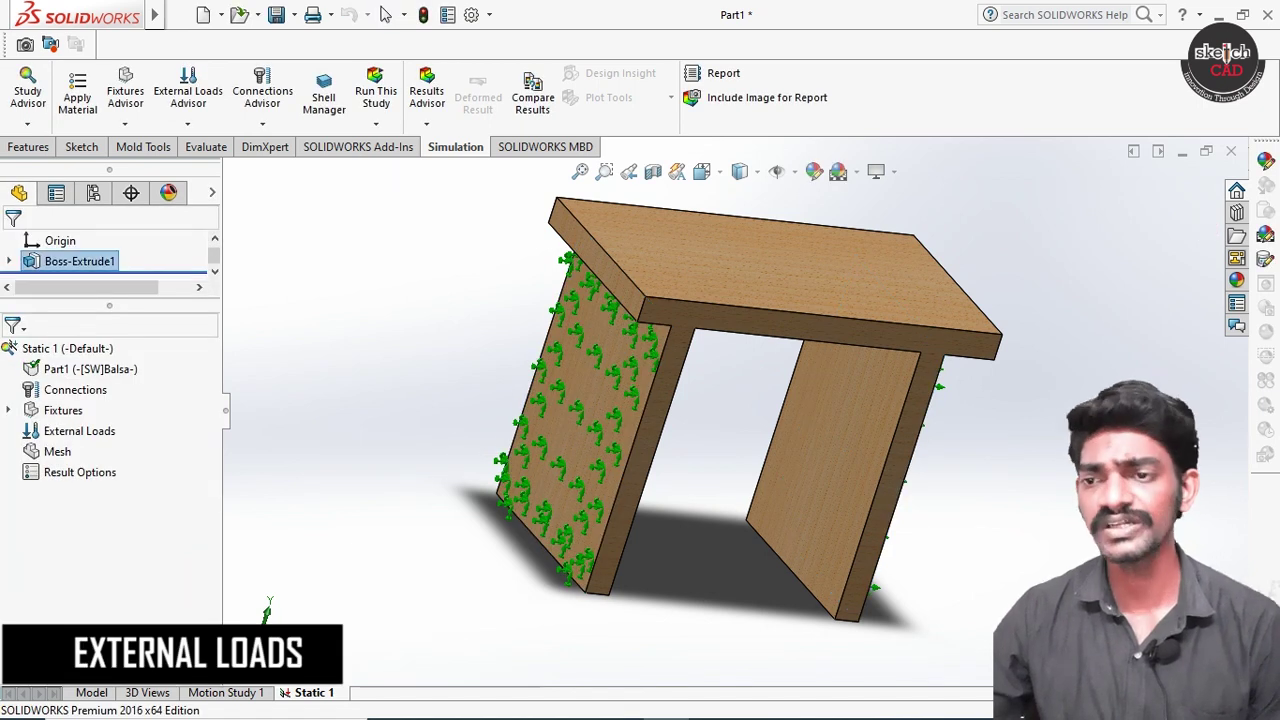
Step: Rotate the table and show the External Loads menu for Static 1
key(Left)
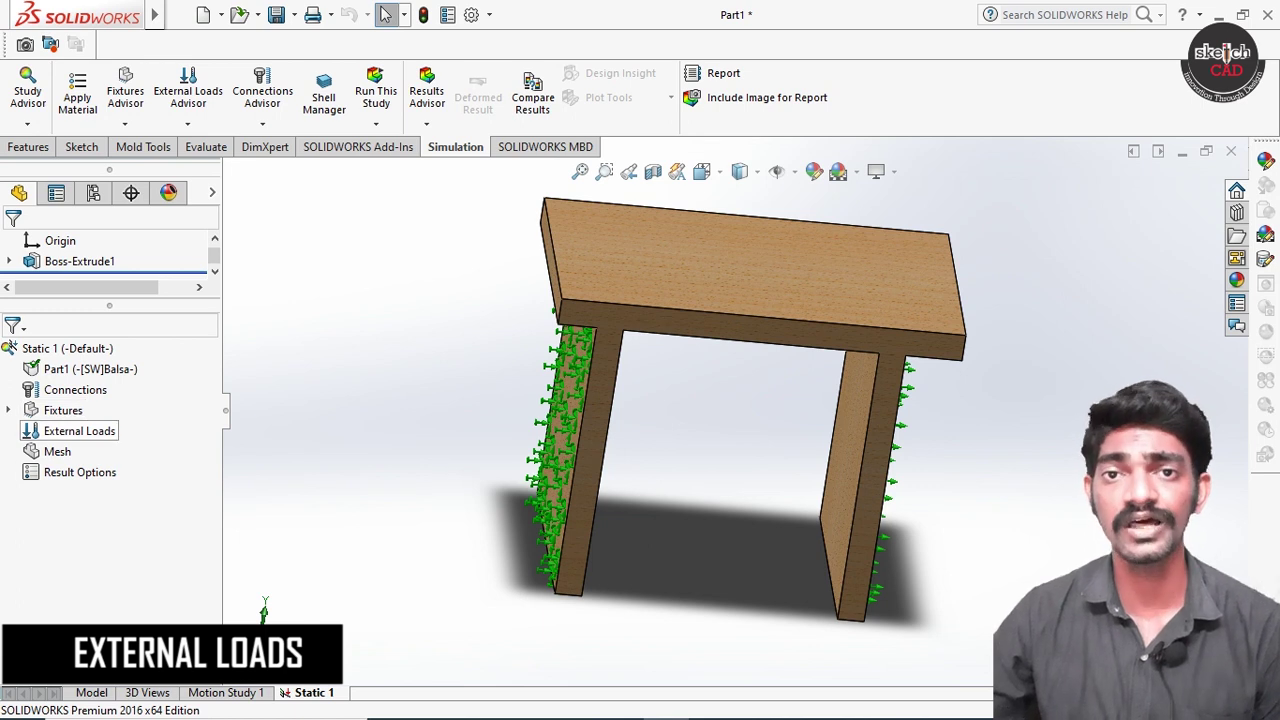
click(79, 431)
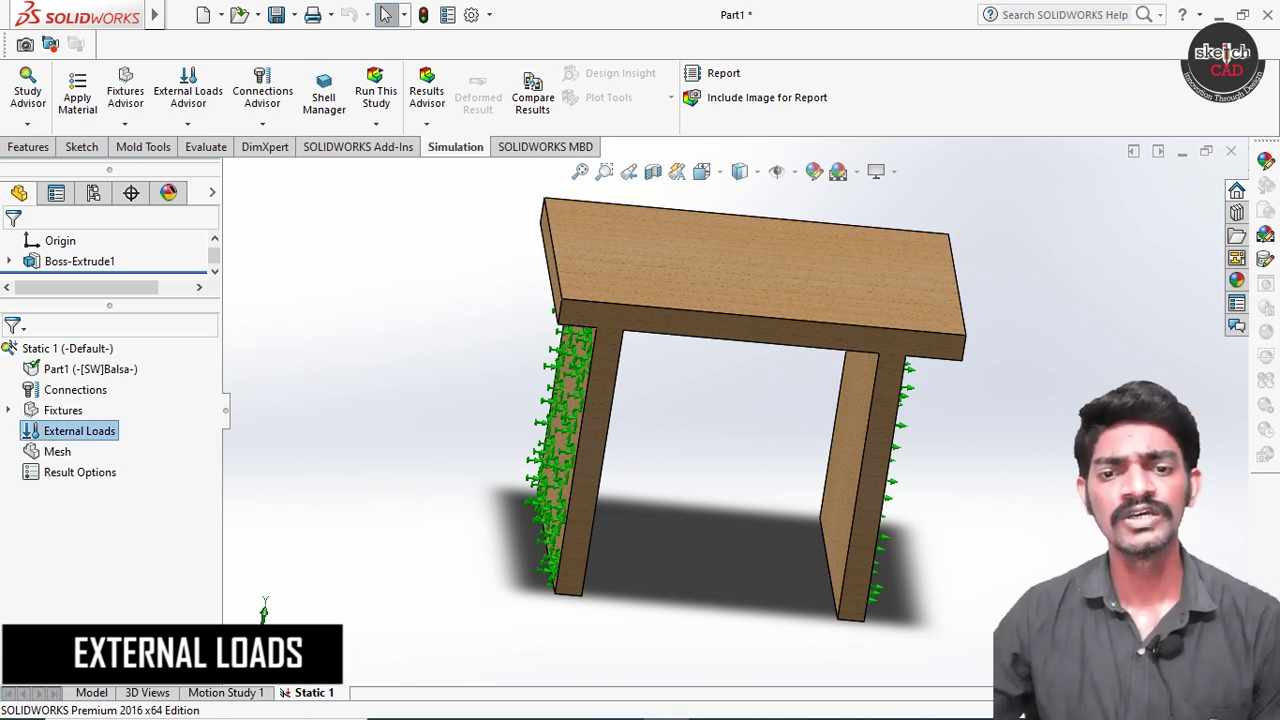
right_click(97, 431)
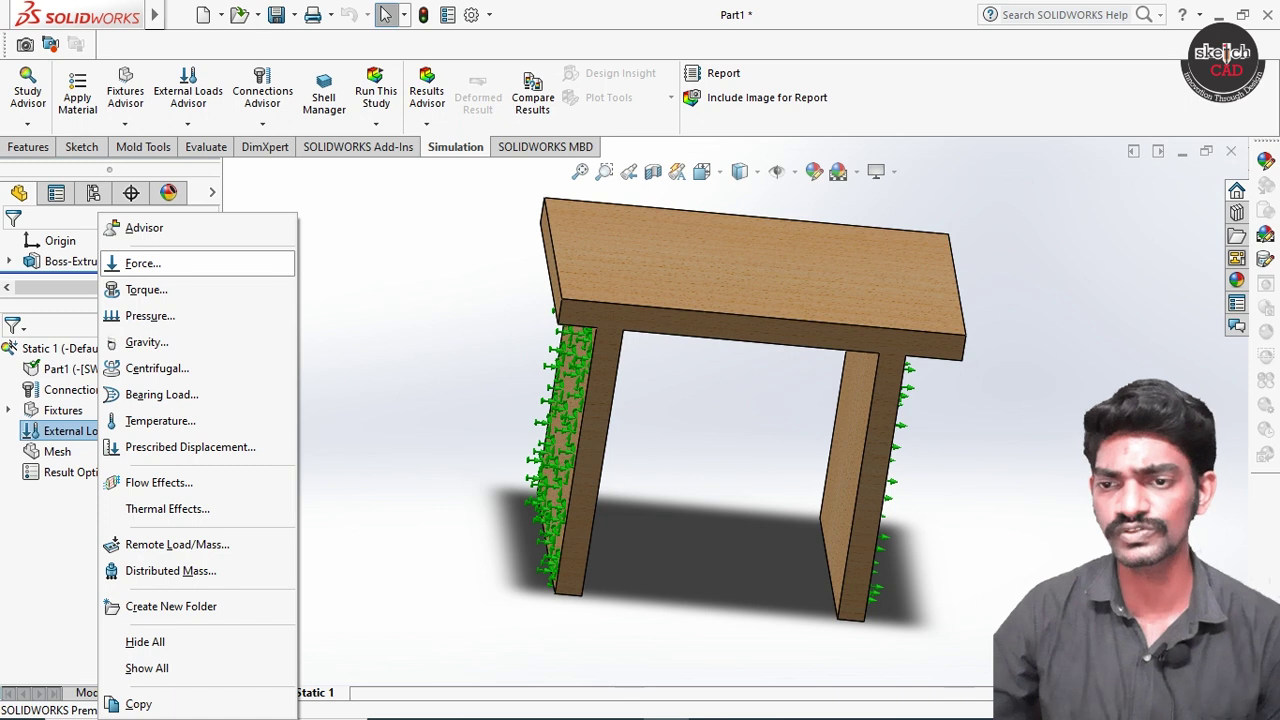
Step: Apply a 2000 N normal force in SI units to the tabletop's top face
key(Return)
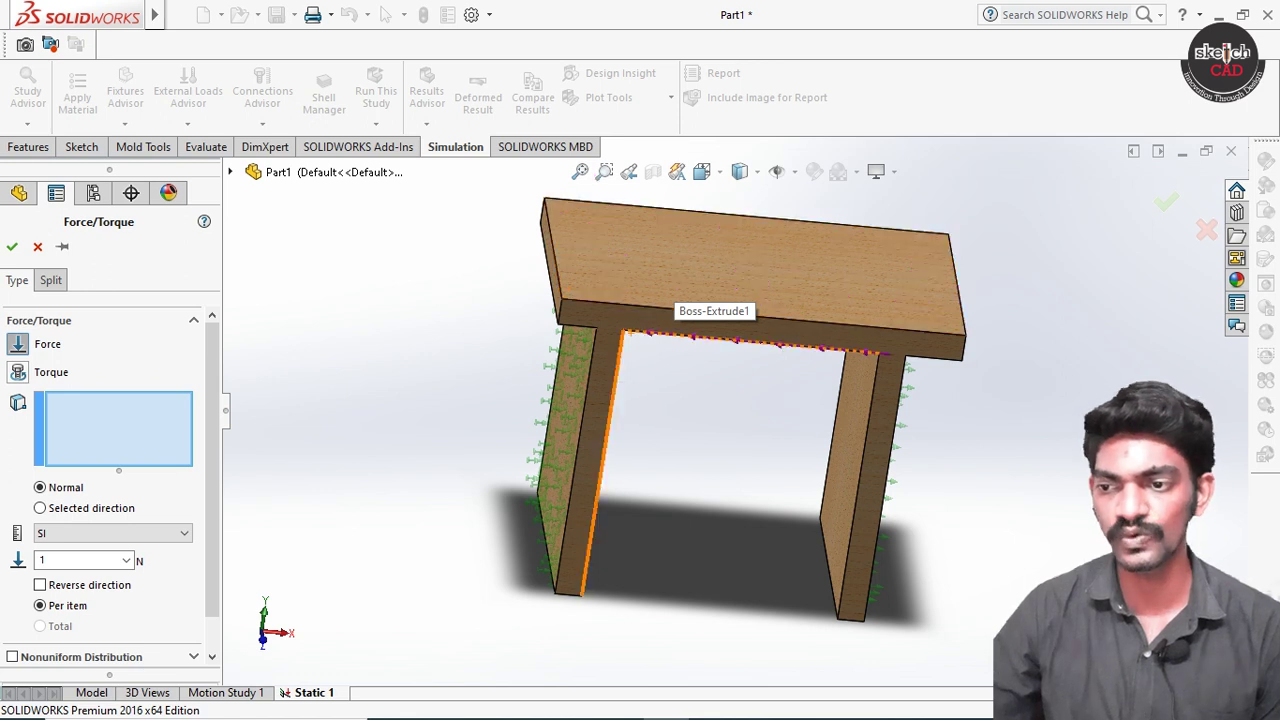
middle_drag(838, 615, 792, 300)
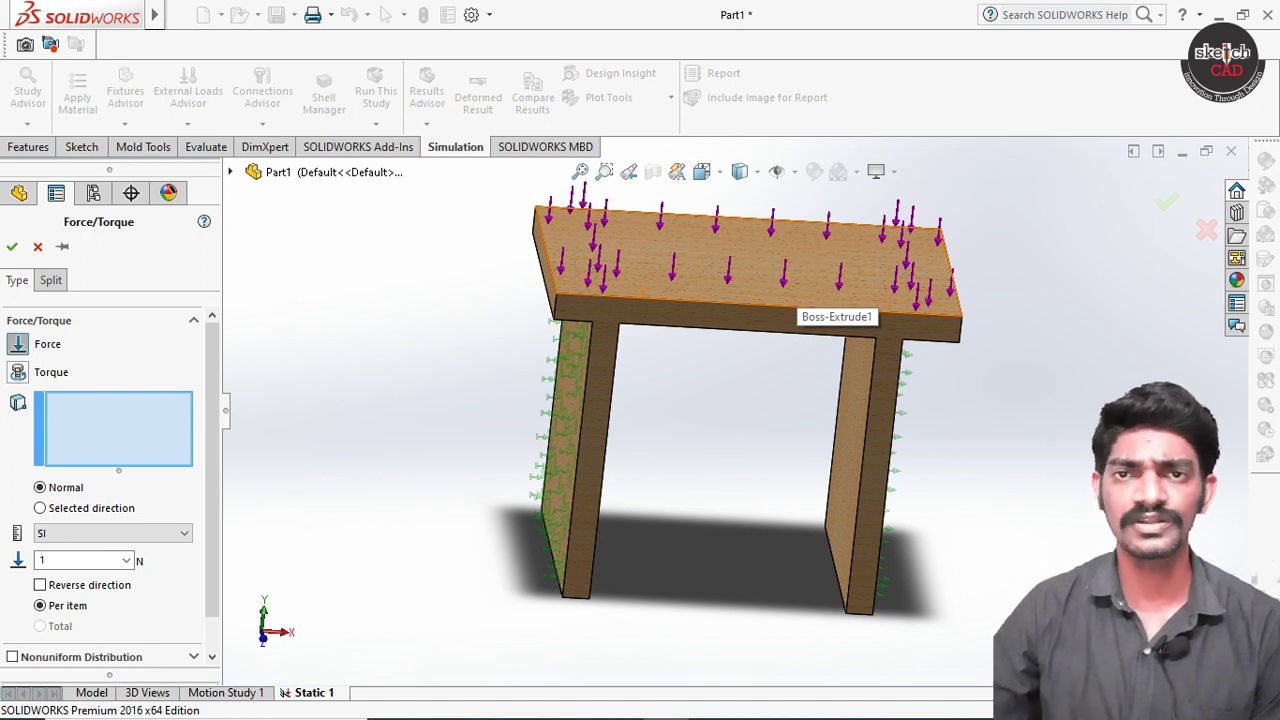
mouse_move(792, 300)
middle_down()
mouse_move(775, 320)
mouse_move(800, 330)
mouse_move(830, 320)
mouse_move(815, 300)
middle_up()
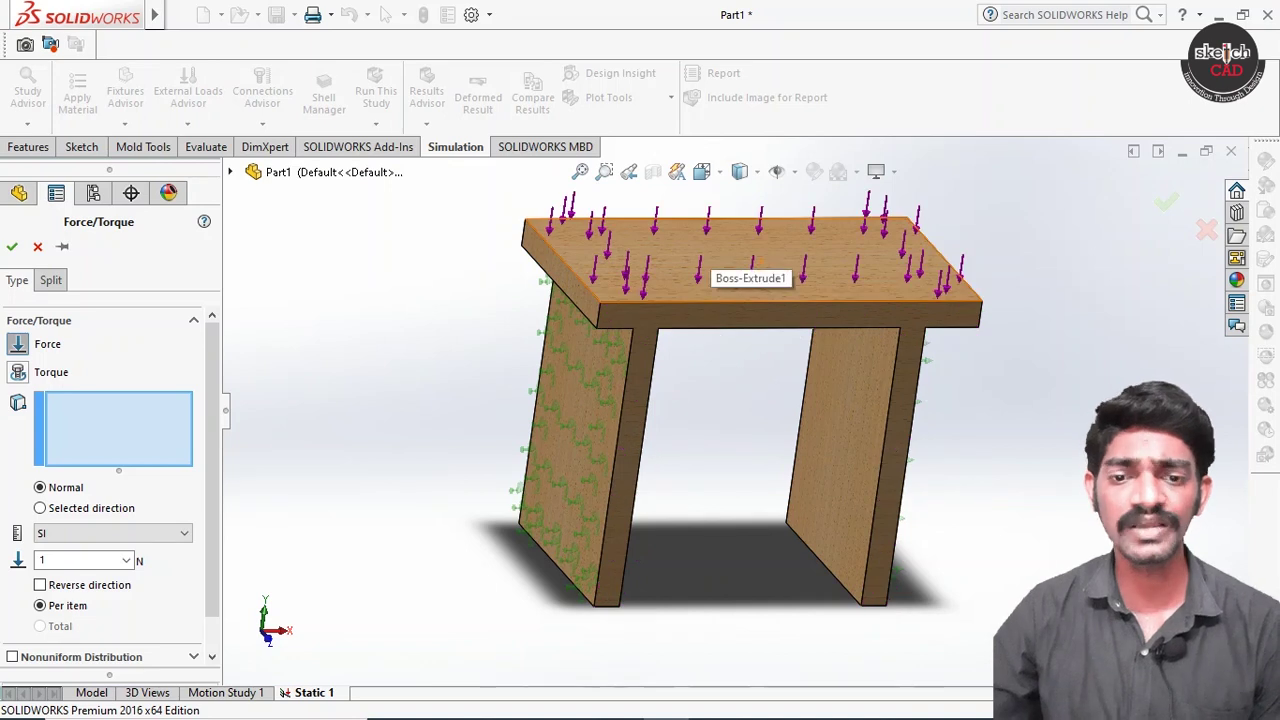
click(714, 238)
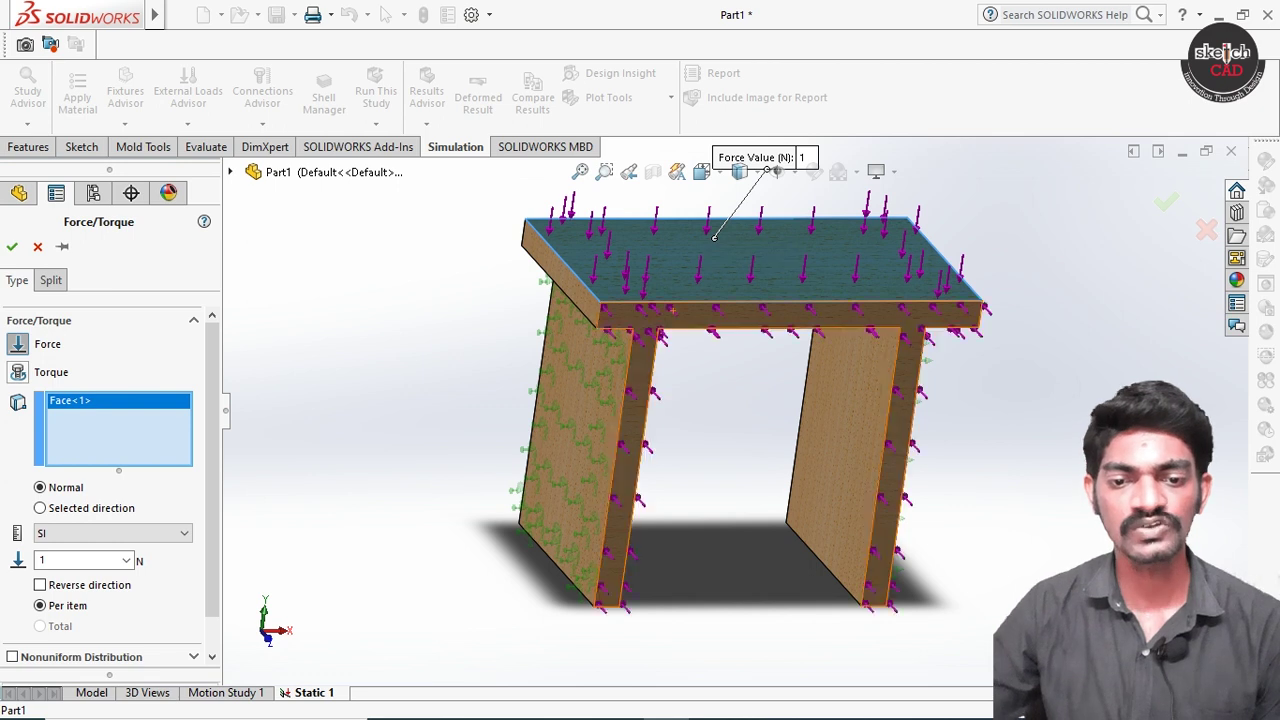
scroll(111, 480, down, 1)
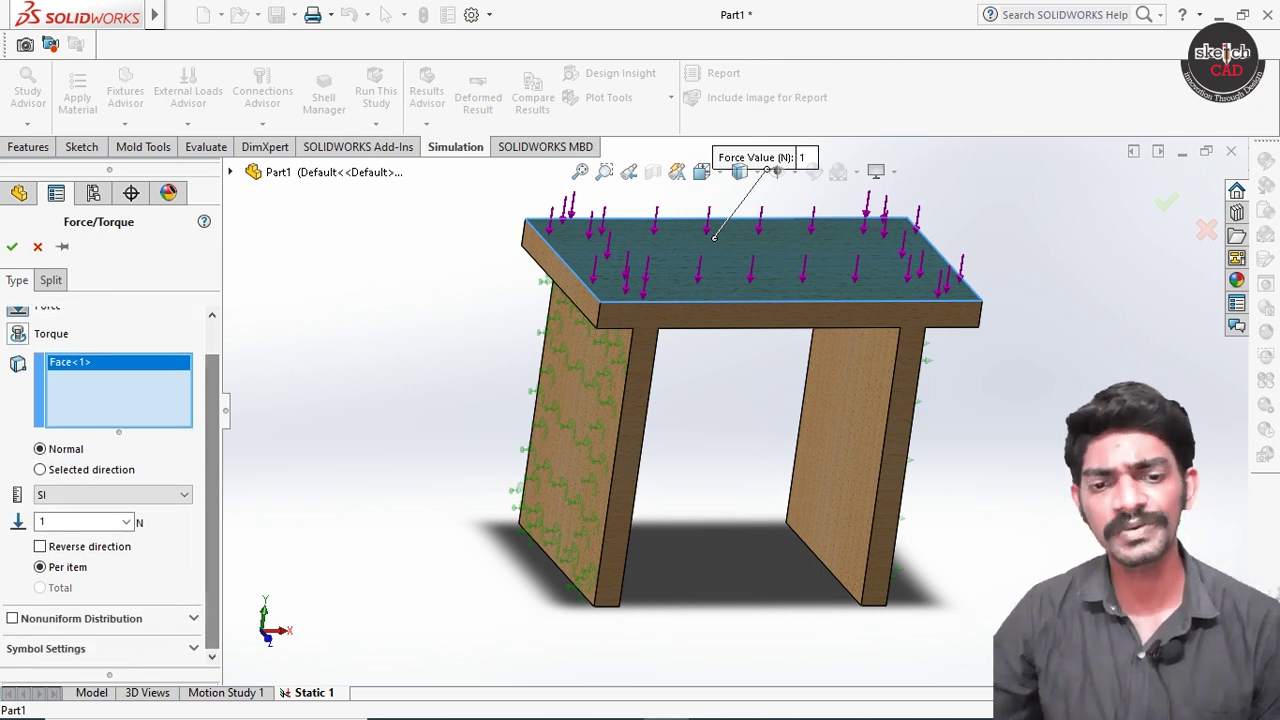
click(75, 495)
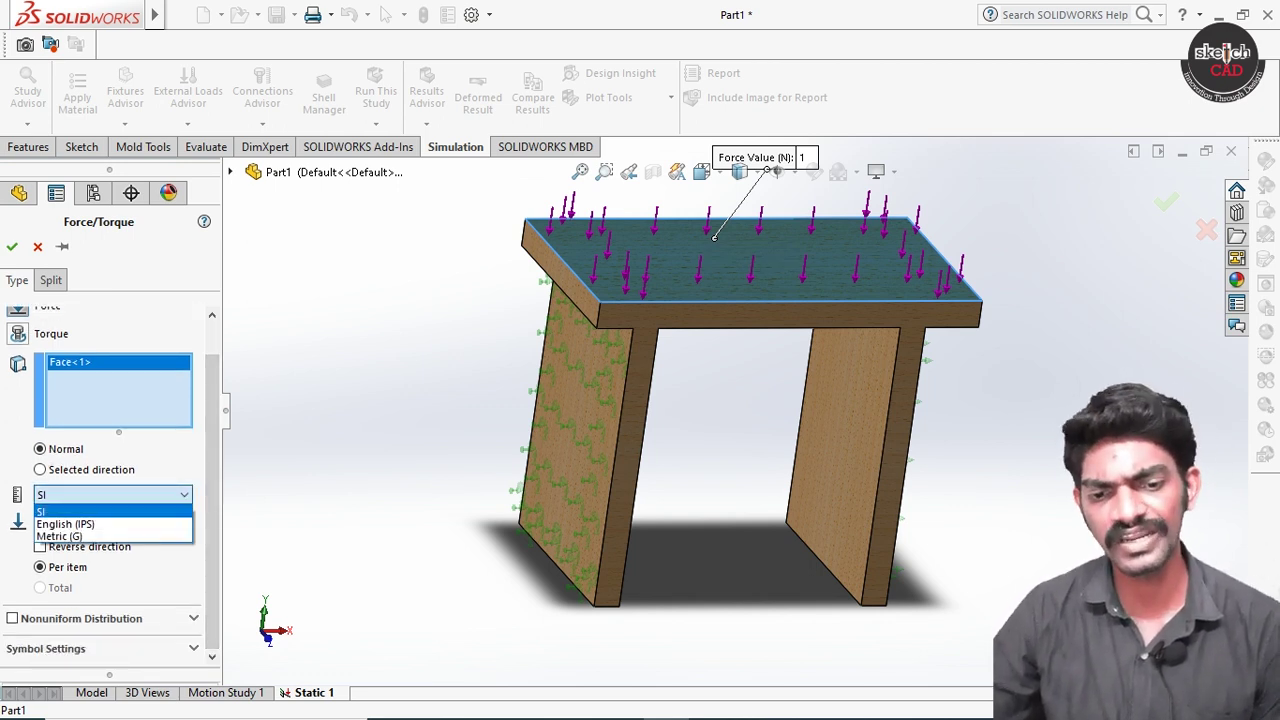
click(75, 511)
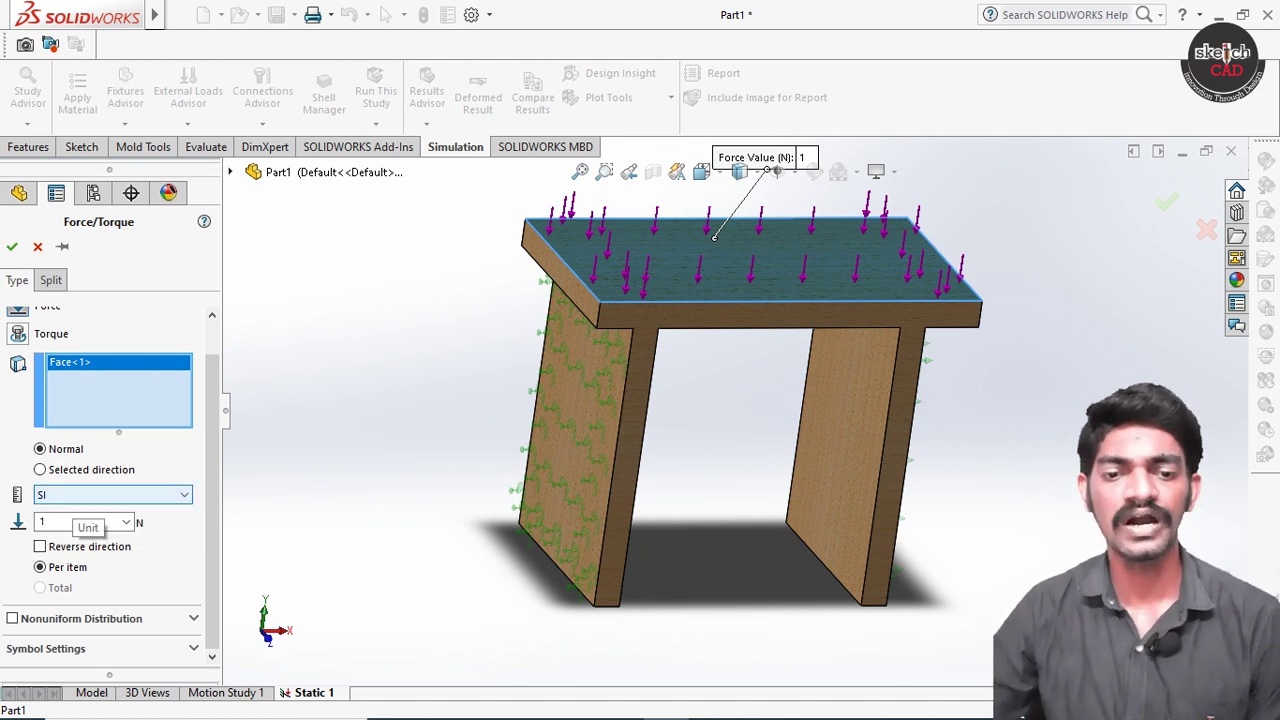
click(70, 521)
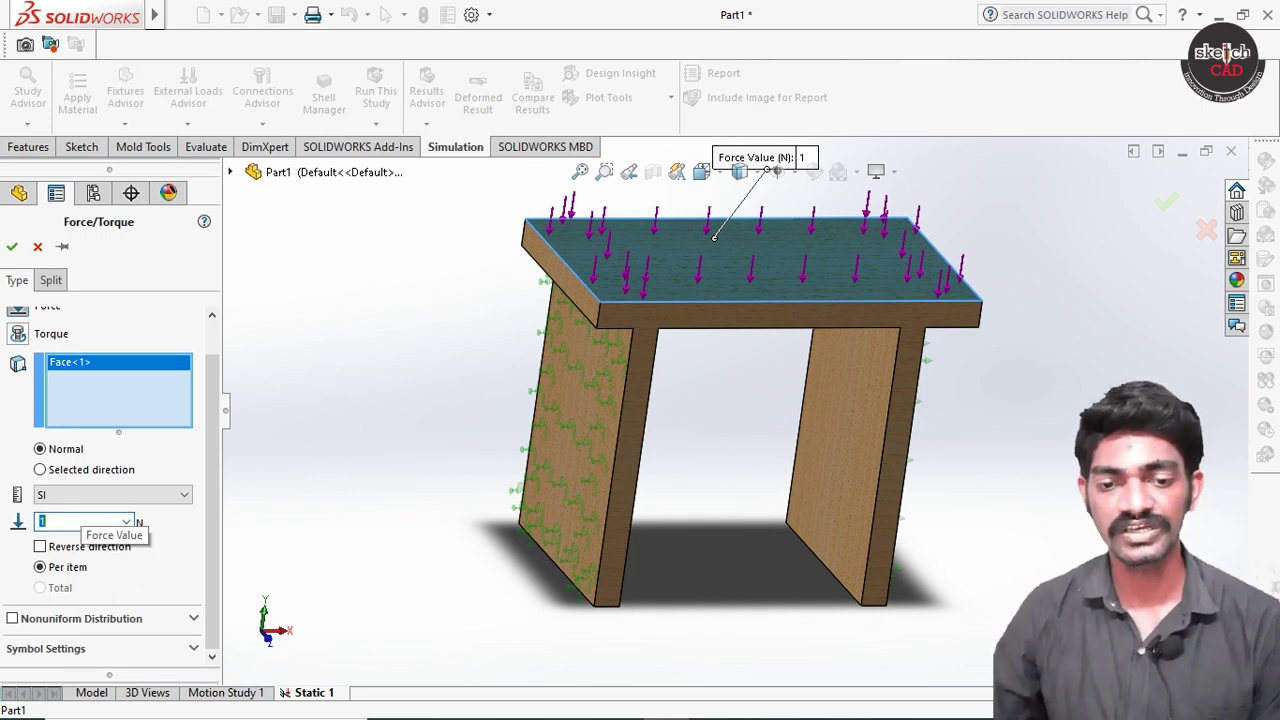
text(2000)
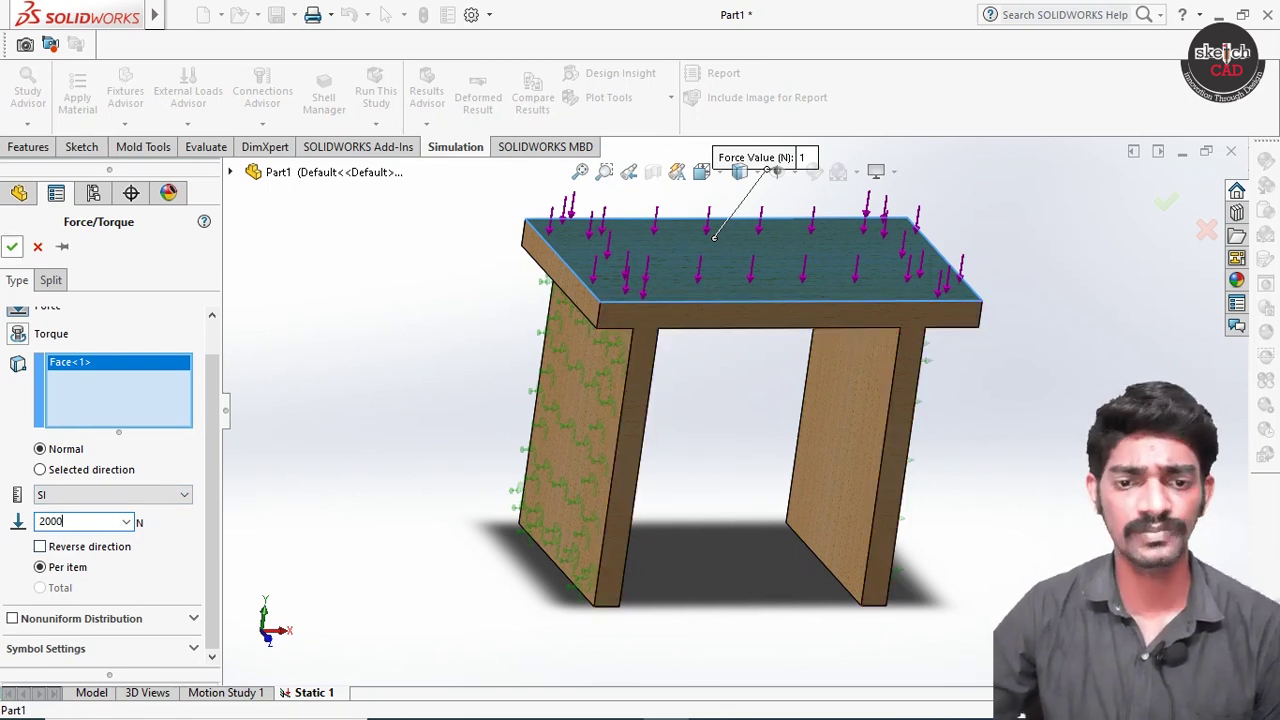
click(12, 246)
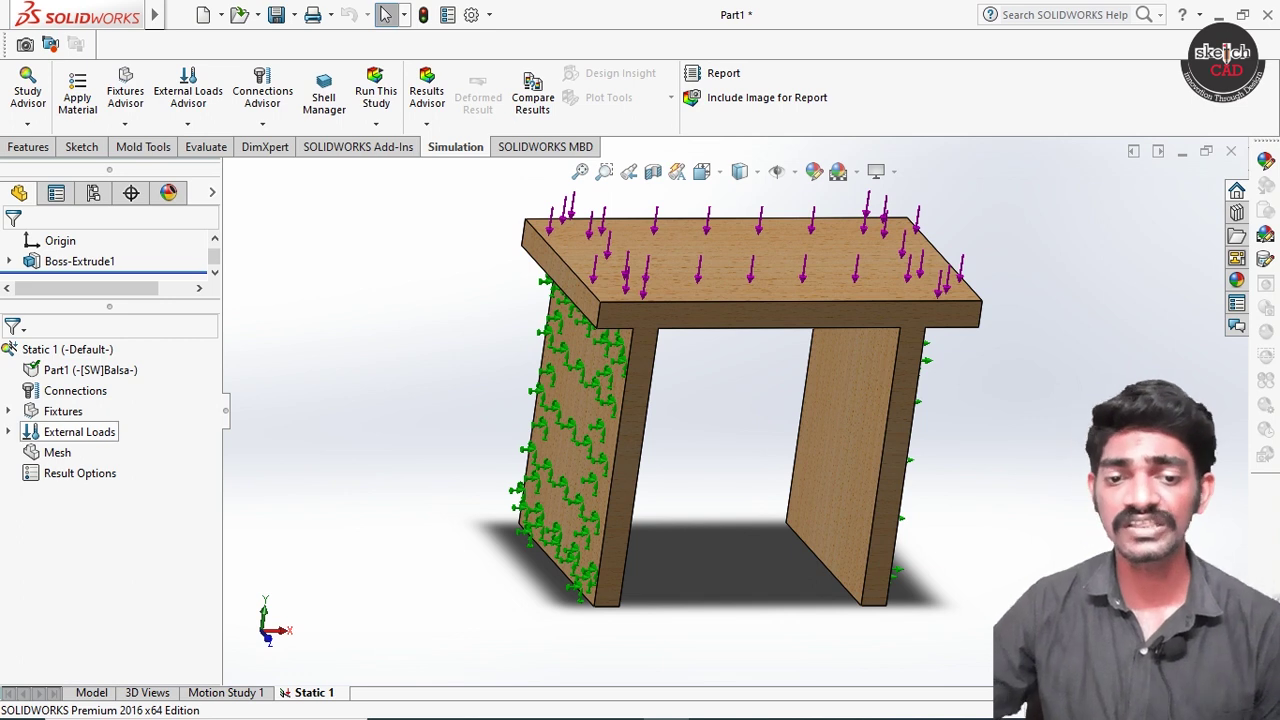
Step: Right-click Mesh under Static 1 to show the Create Mesh and Mesh and Run options
click(57, 452)
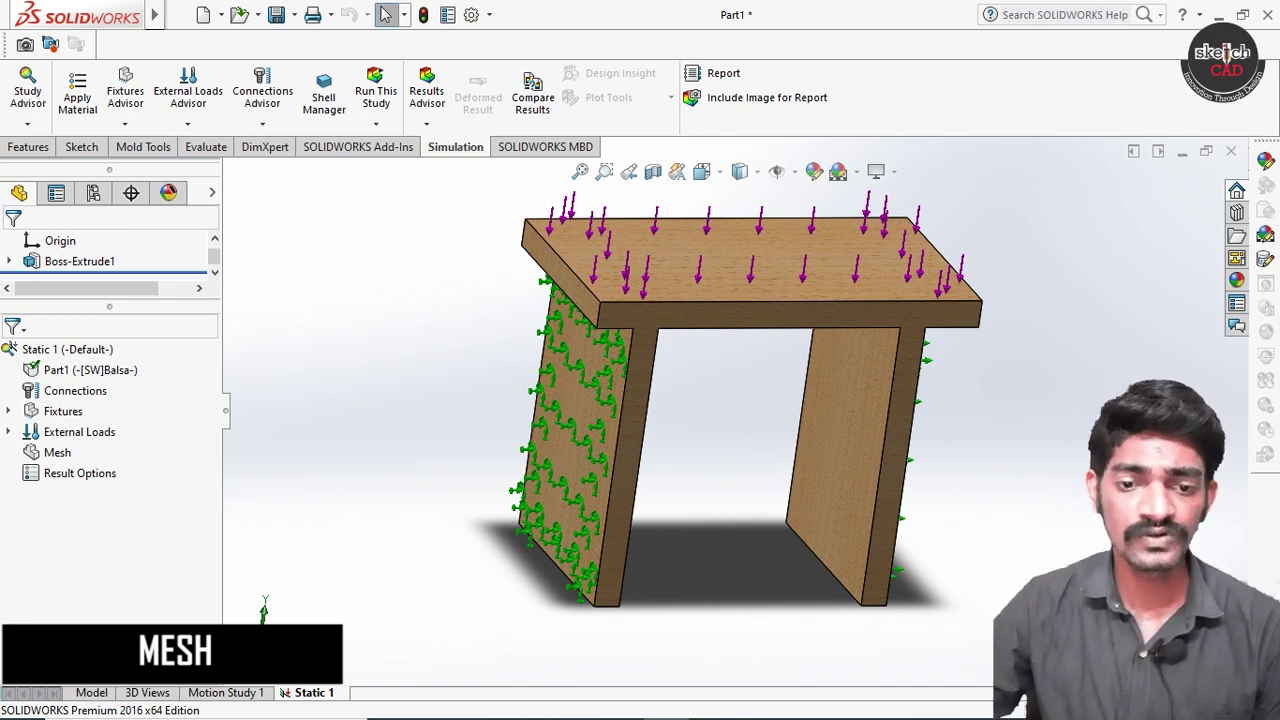
click(57, 452)
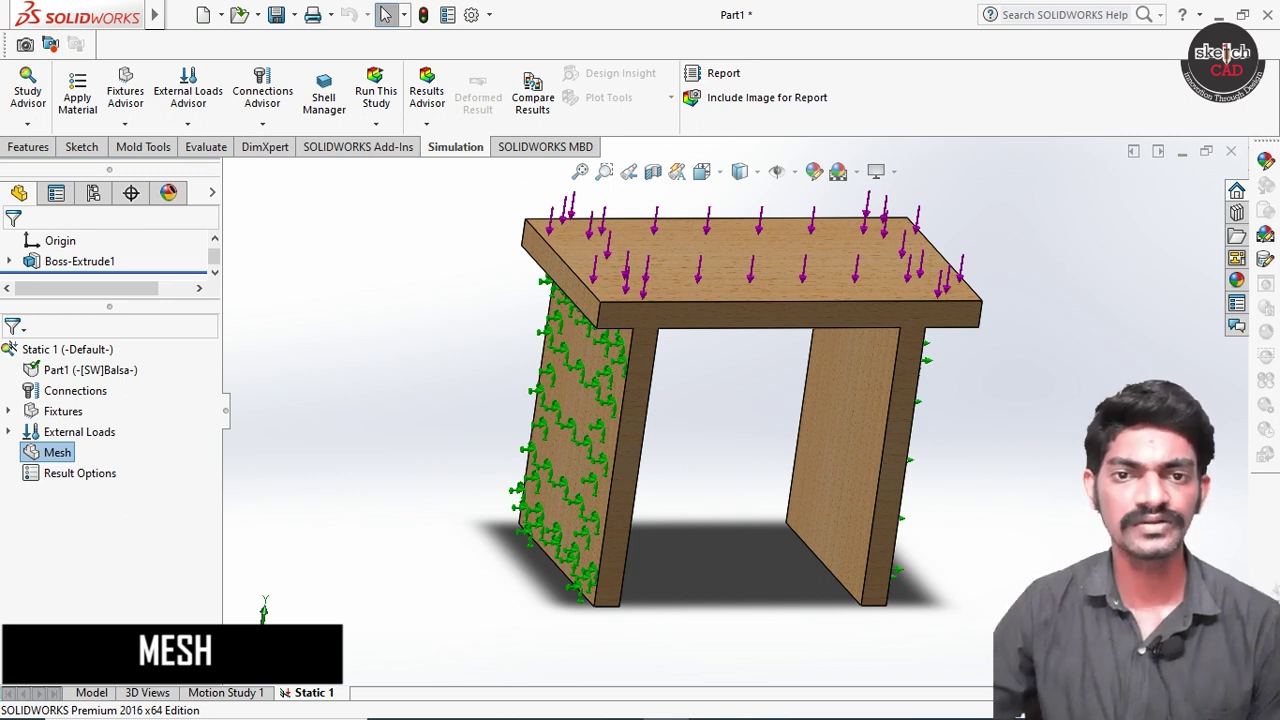
right_click(57, 452)
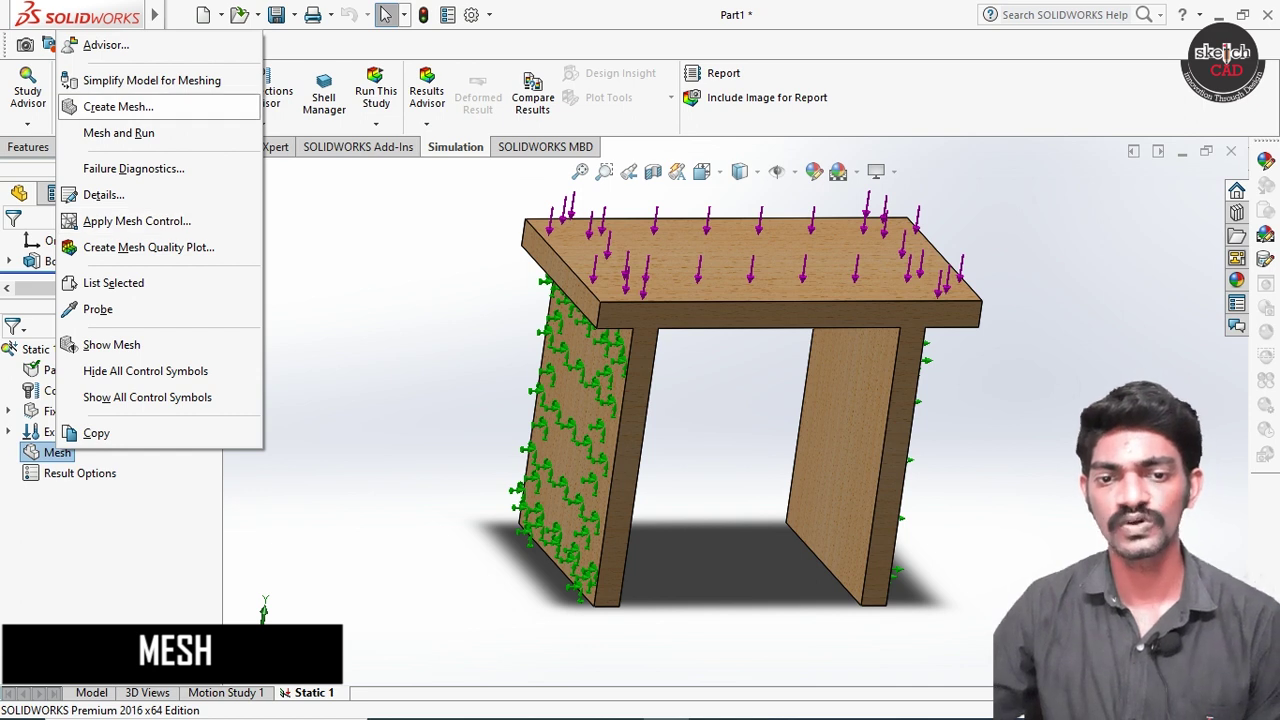
Step: Create a standard solid mesh on the balsa table with a 4 mm global element size
click(118, 106)
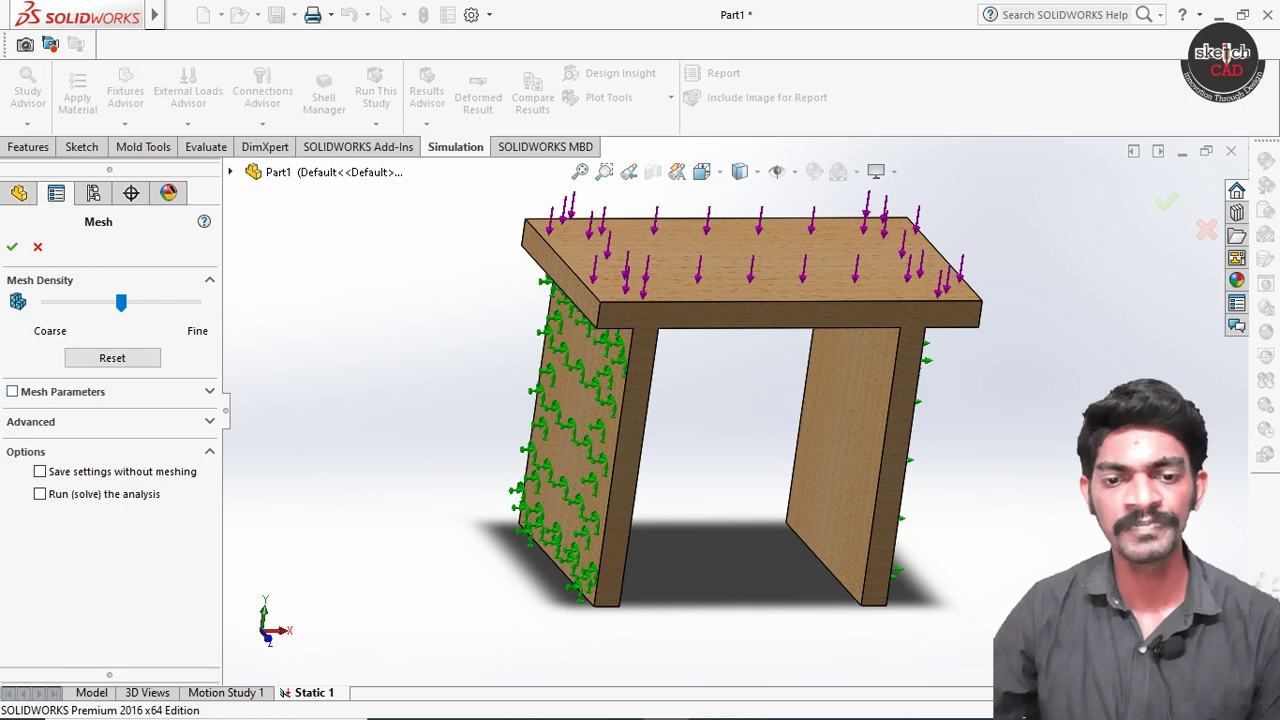
click(12, 391)
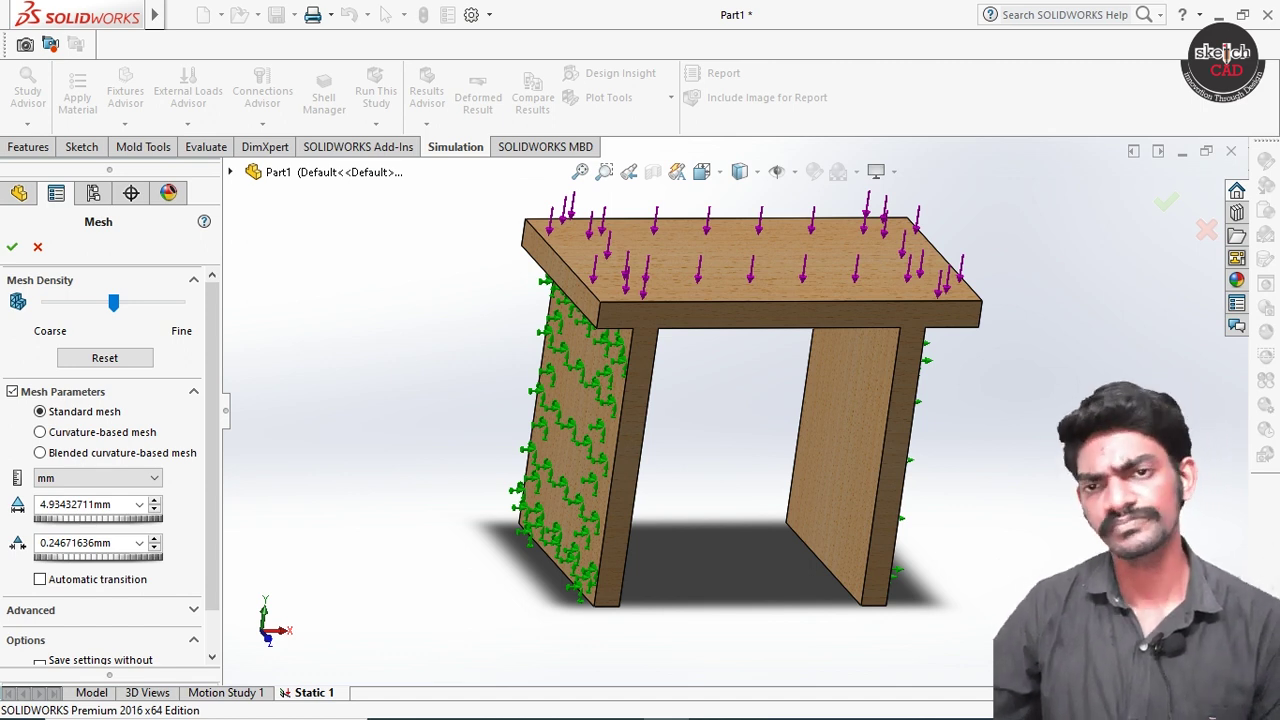
double_click(75, 504)
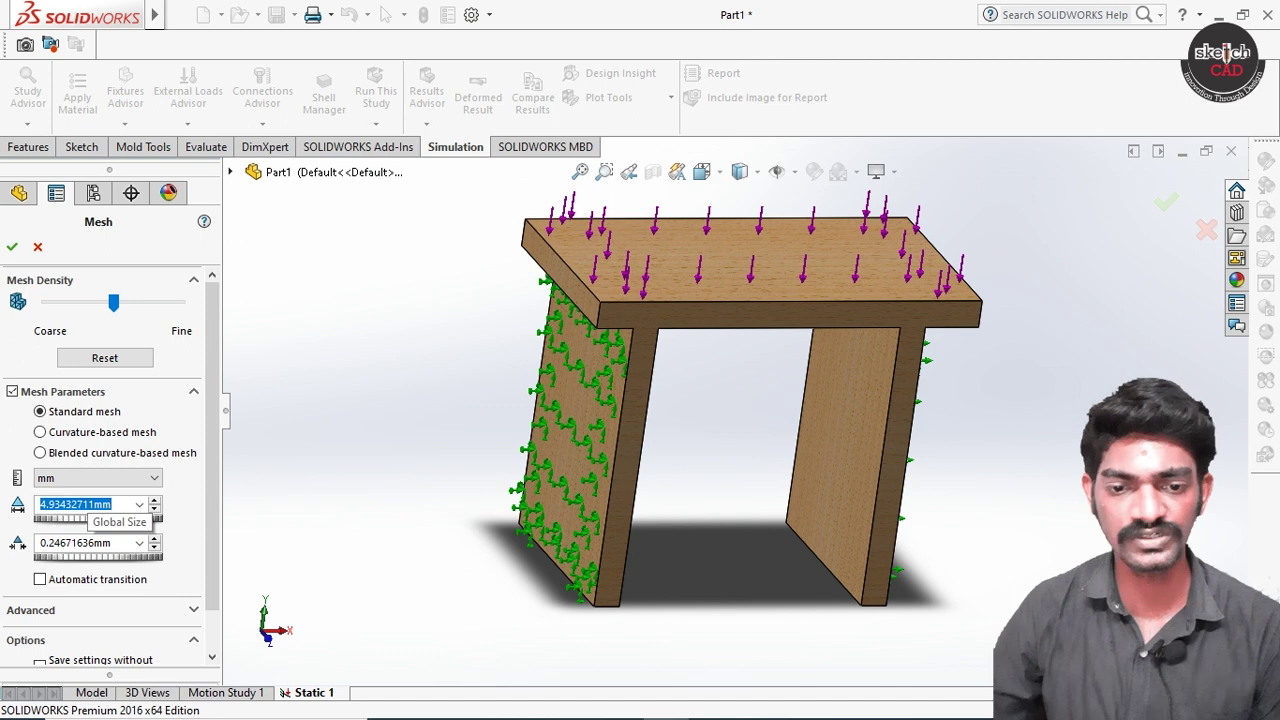
text(4)
key(Return)
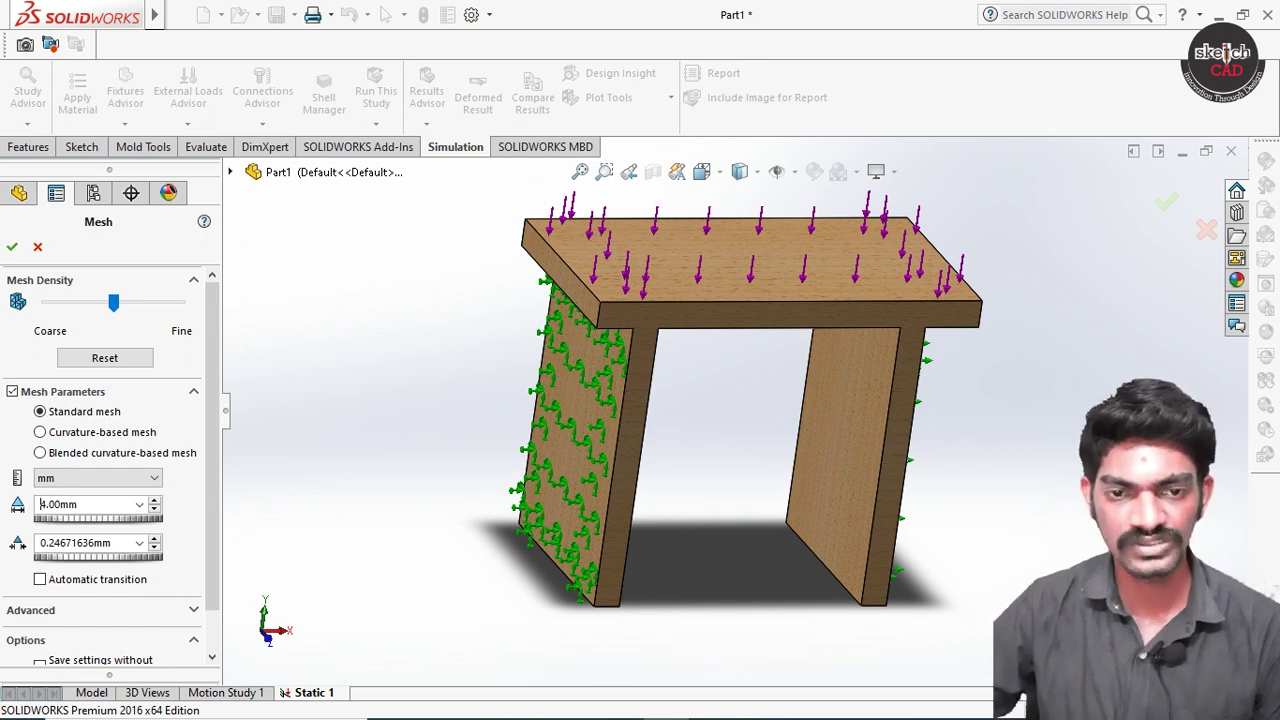
click(12, 246)
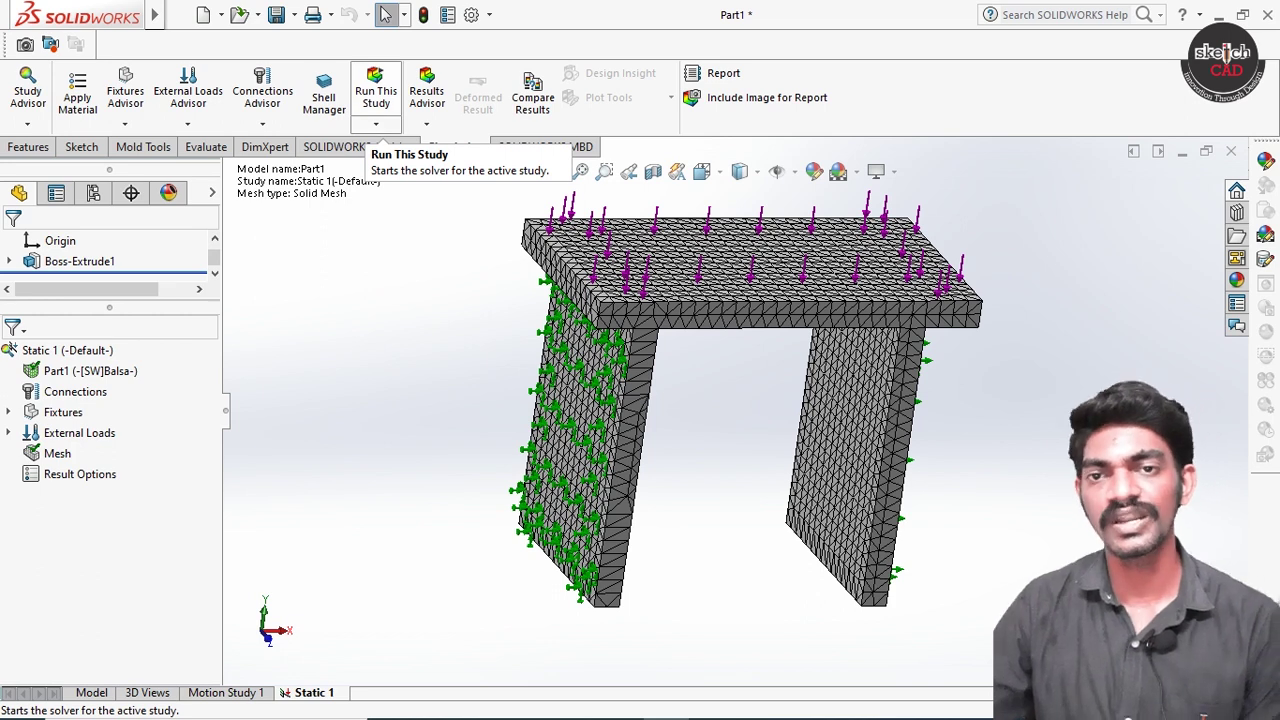
Step: Run Static 1 and inspect the von Mises stress plot, peaking at 1.188e+007 N/m^2
click(376, 95)
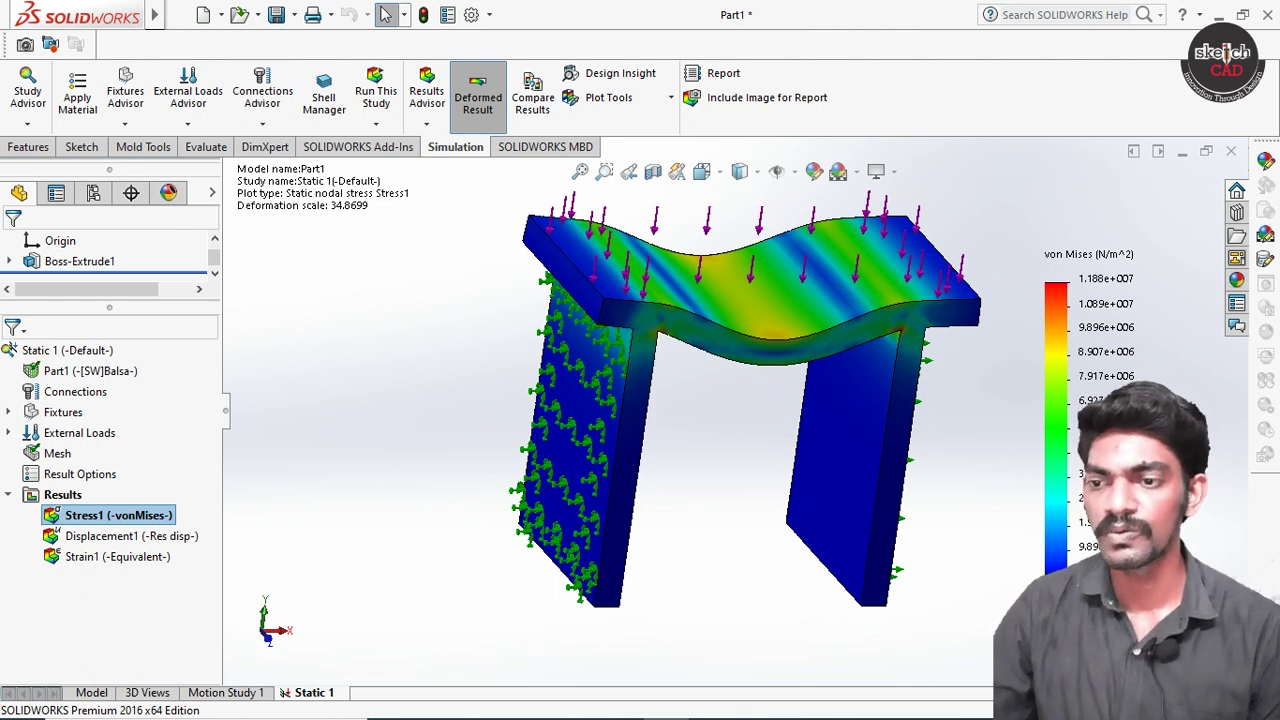
key(Left)
key(Right)
key(Right)
key(Down)
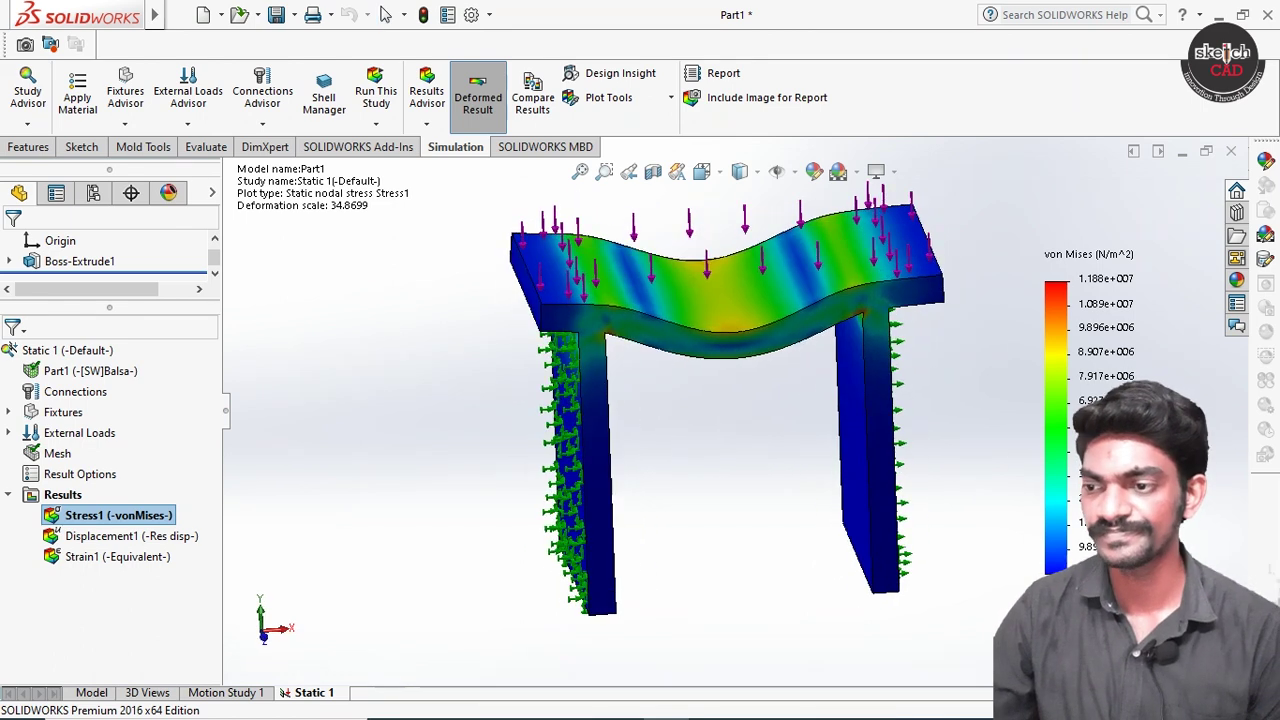
key(Left)
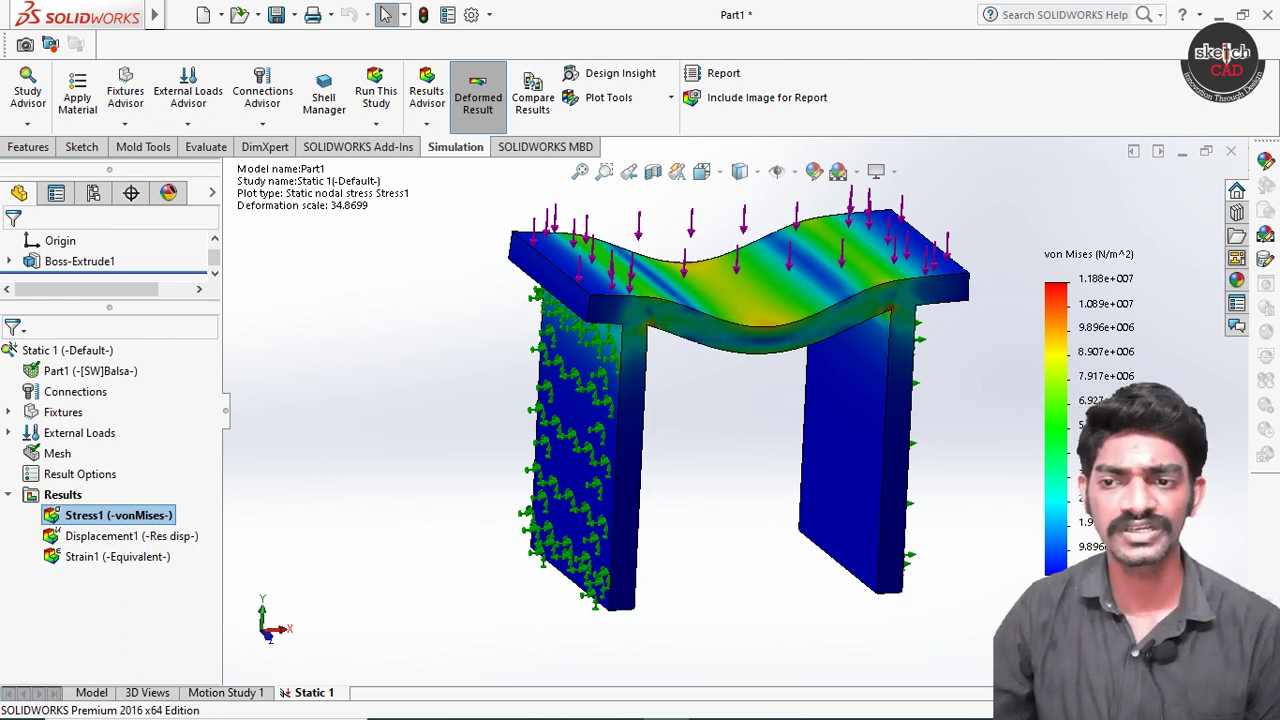
middle_drag(760, 380, 580, 380)
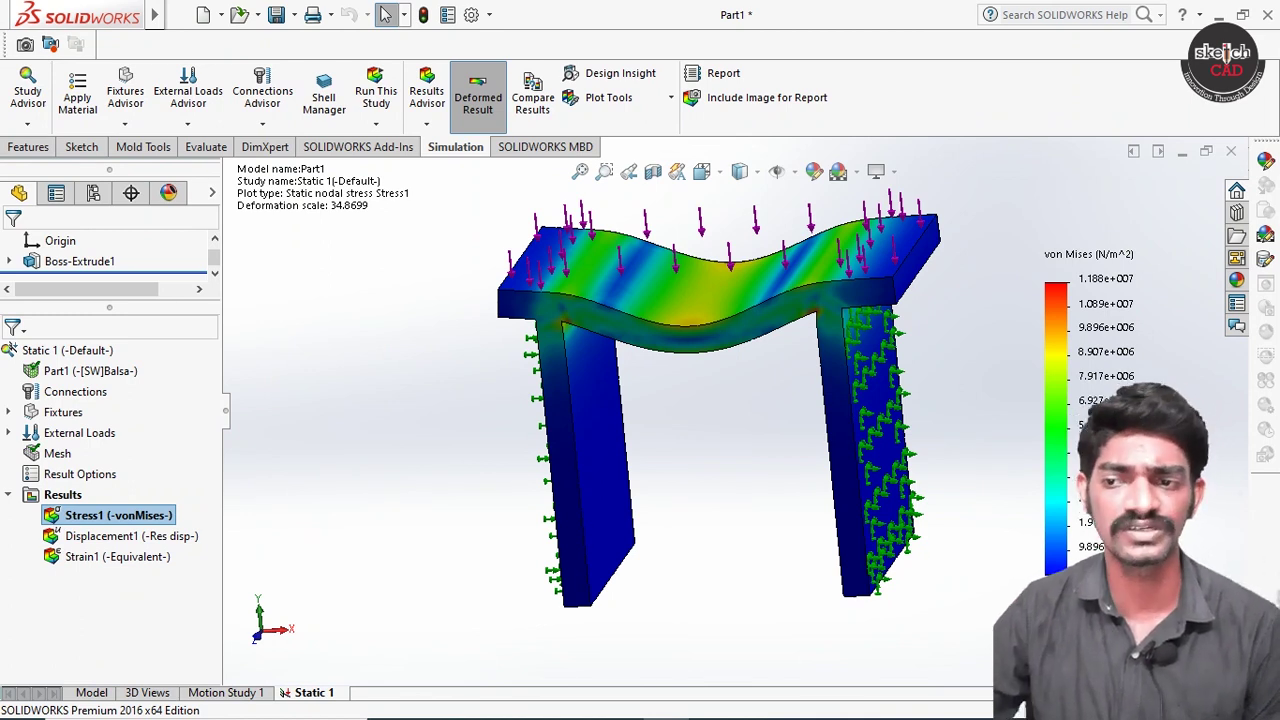
Step: Display the Displacement1 plot, then the Strain1 equivalent strain plot peaking at 3.148e-003
double_click(131, 536)
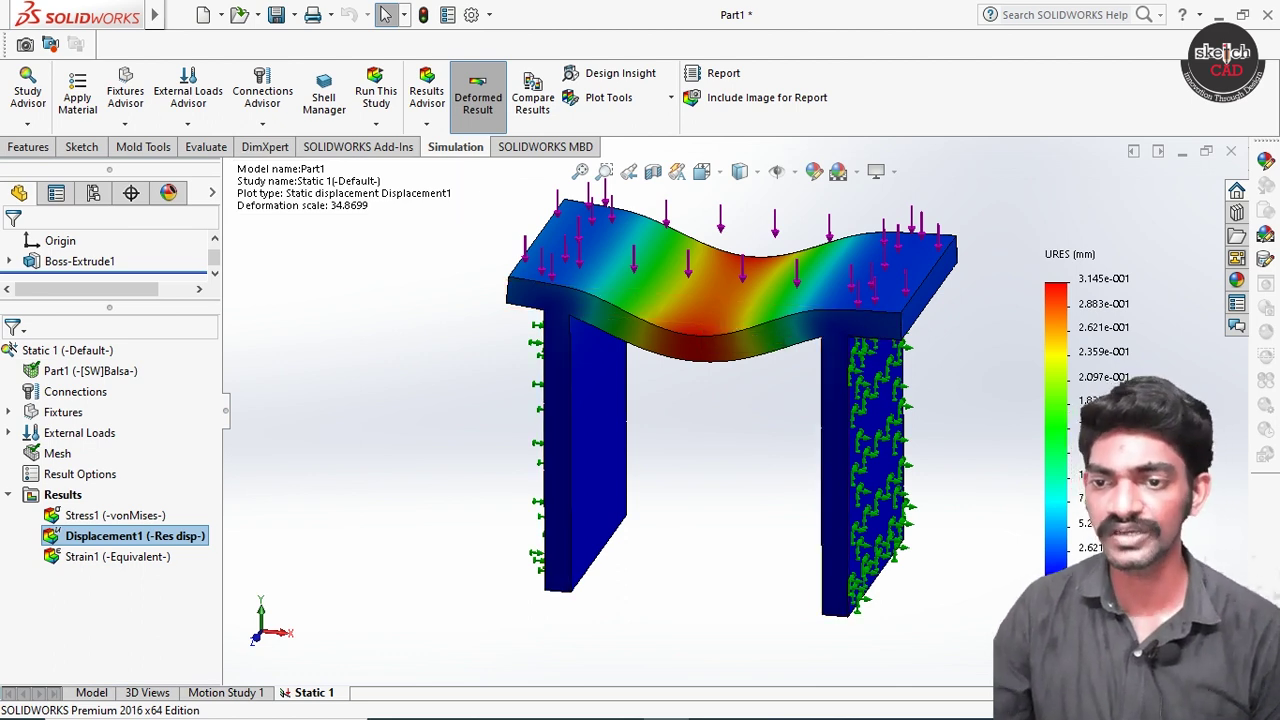
double_click(117, 556)
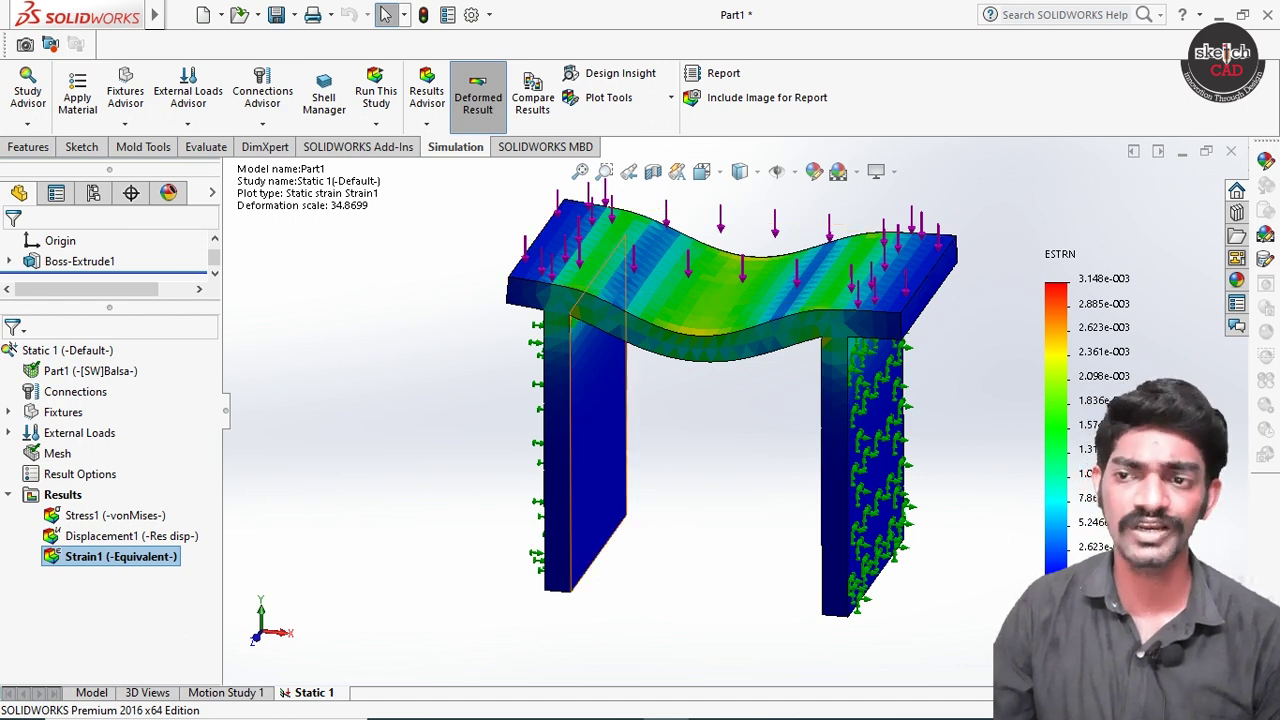
Step: In Report Options, choose the Desktop folder, document name 'sw test' and A4 paper
click(723, 73)
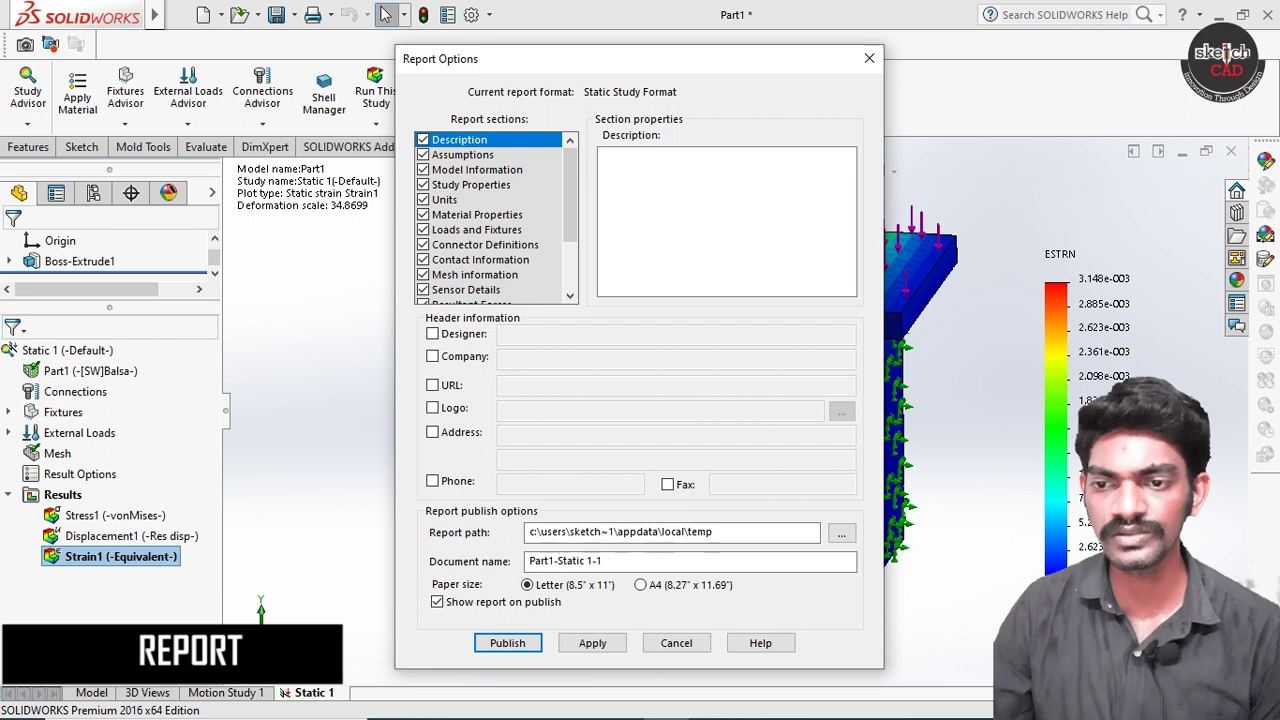
click(841, 533)
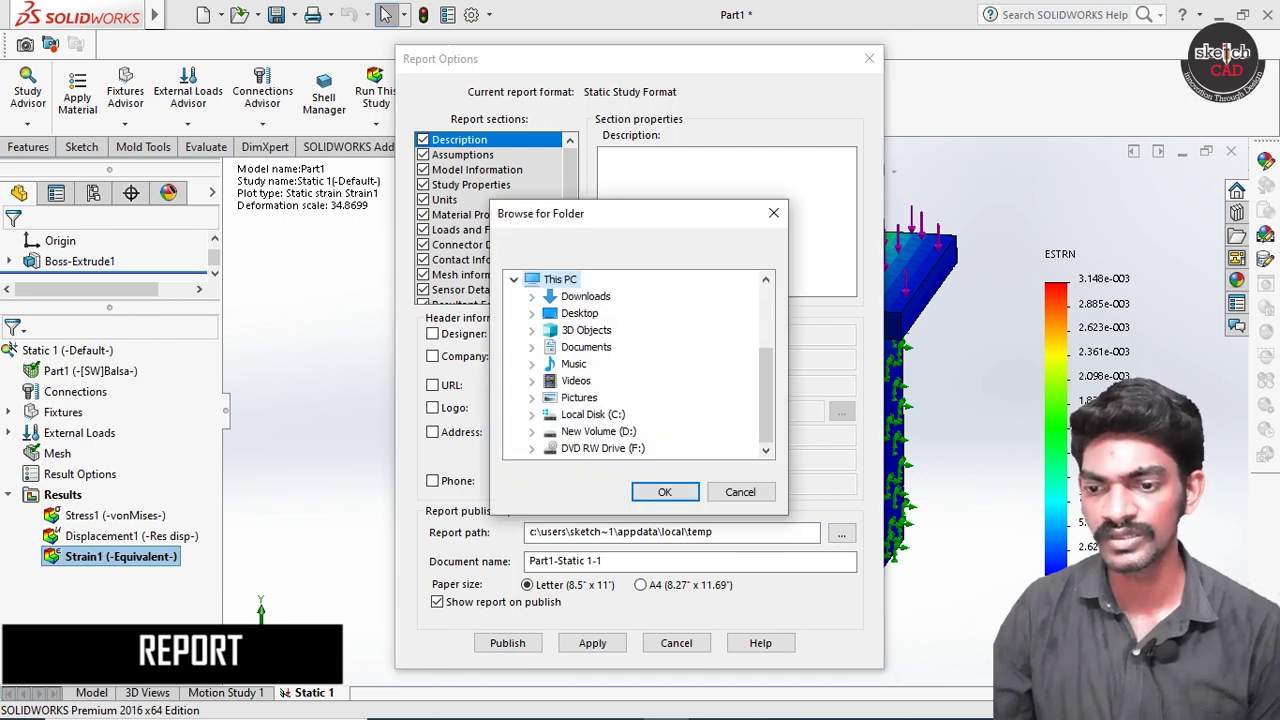
click(579, 313)
click(664, 492)
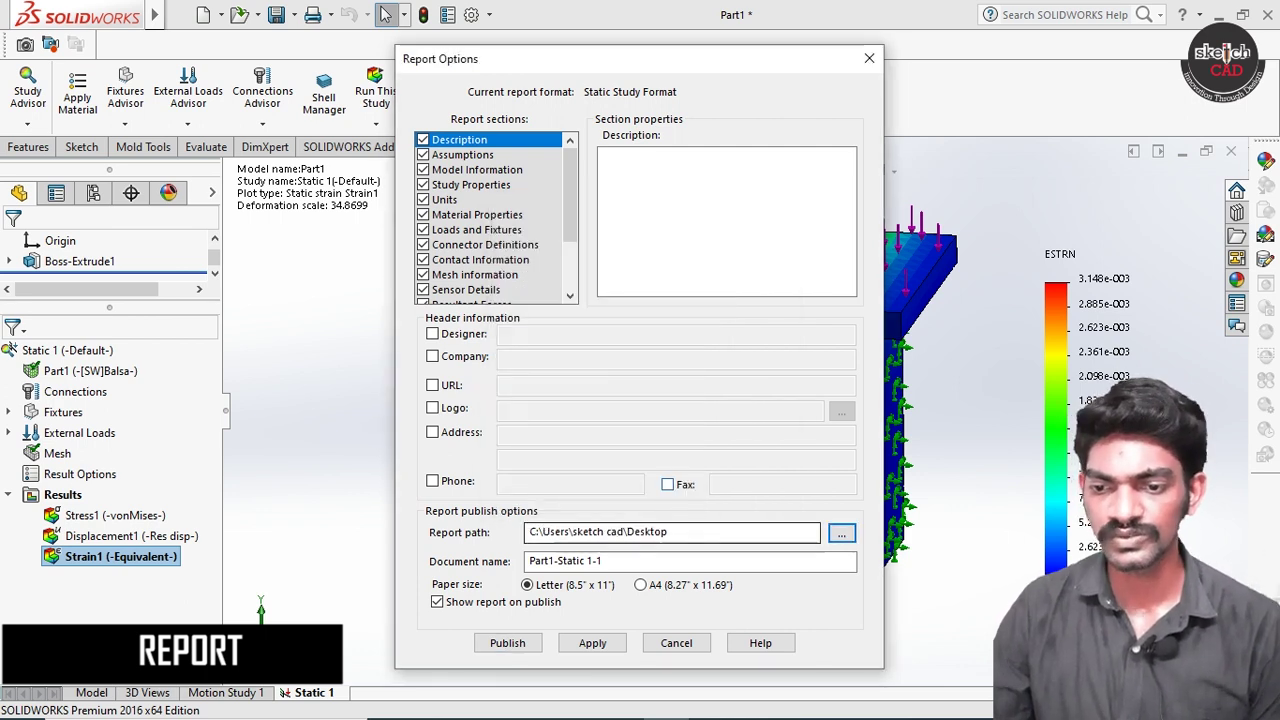
key(Tab)
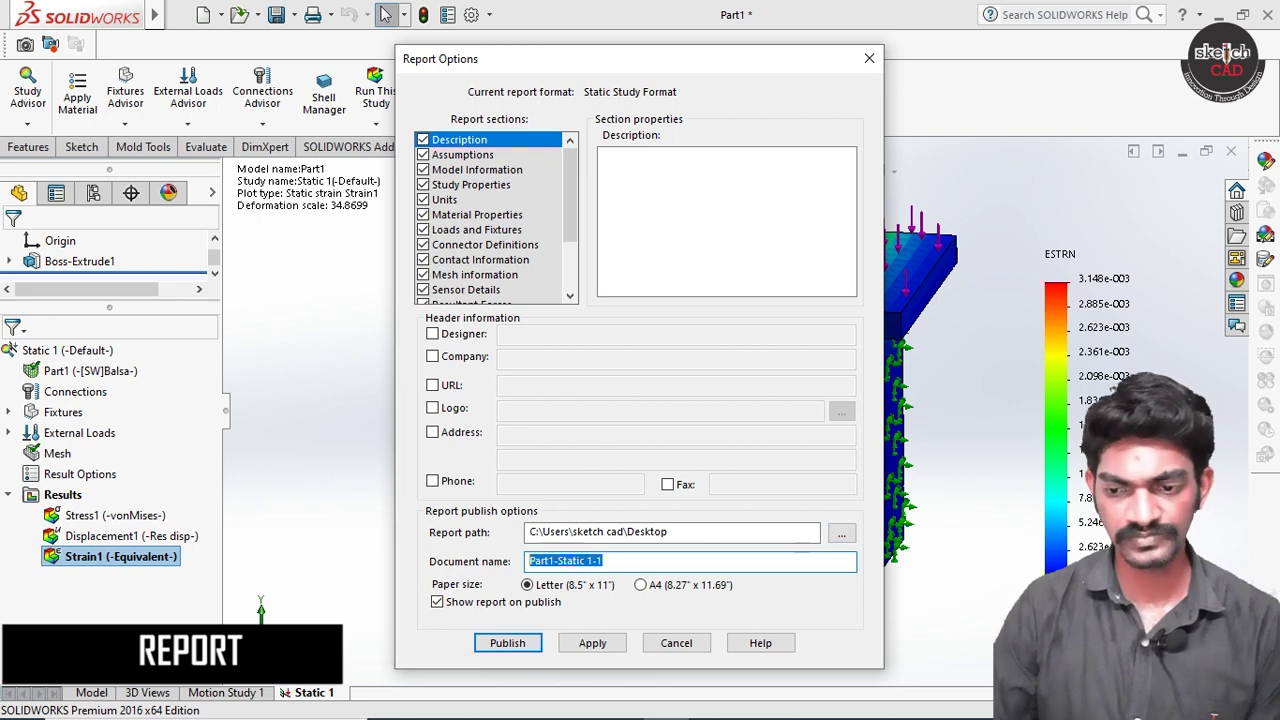
text(sw)
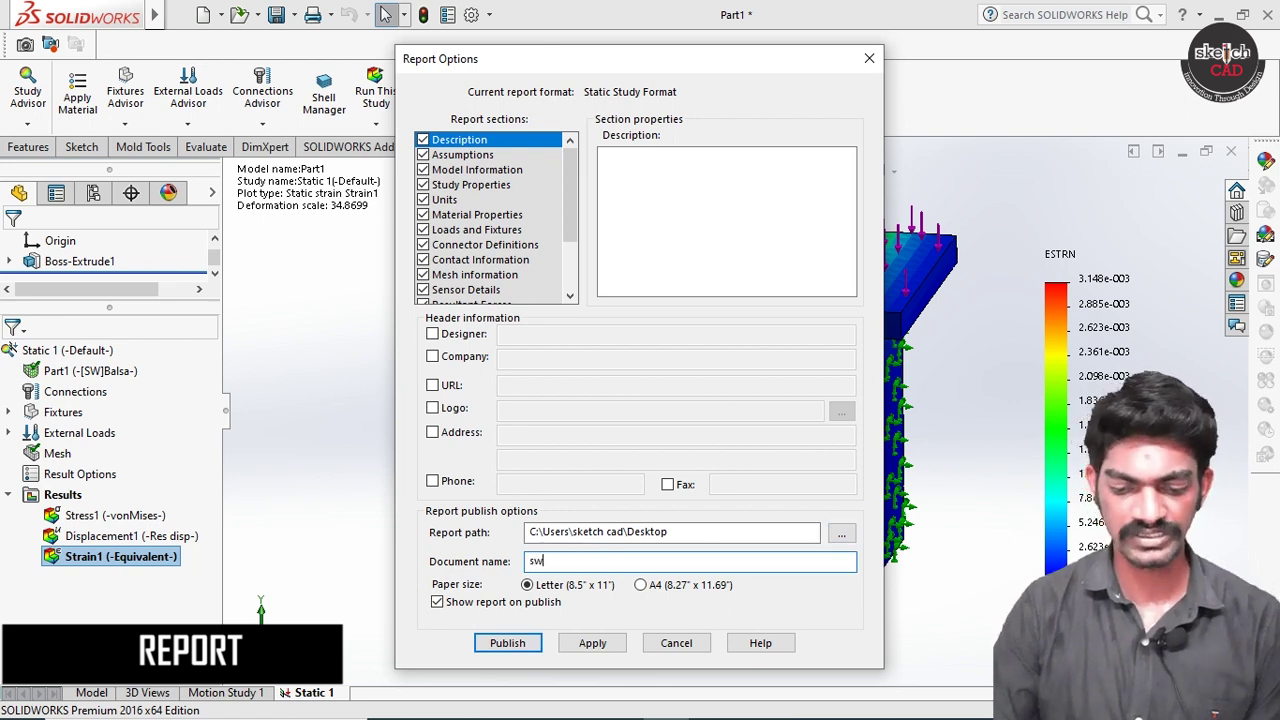
text( test)
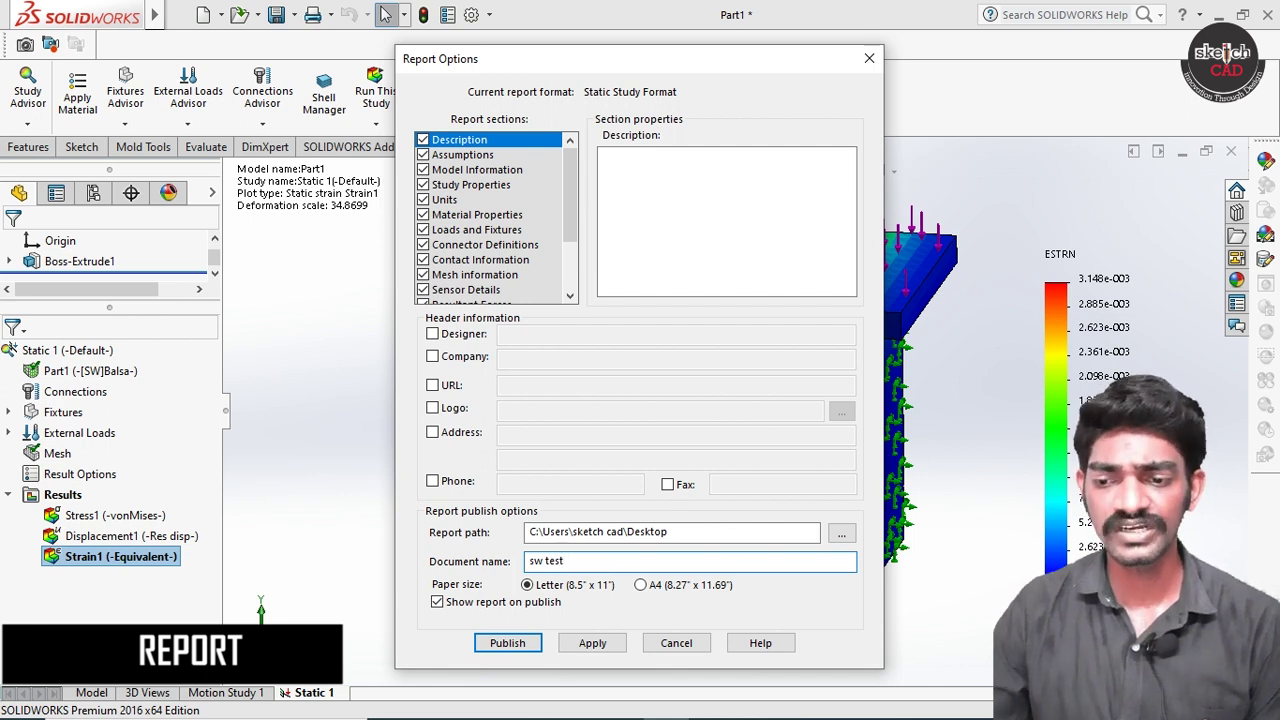
click(640, 584)
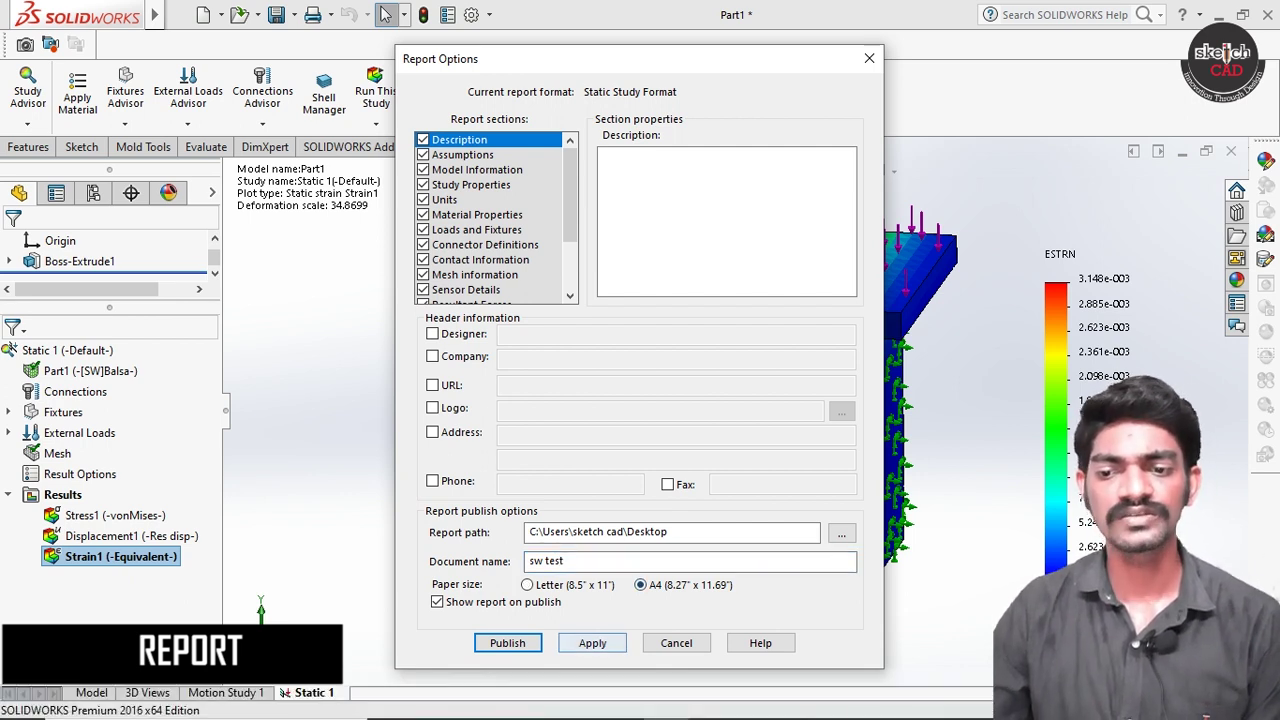
Step: Publish the report so 'sw test' opens as a Word document
click(507, 643)
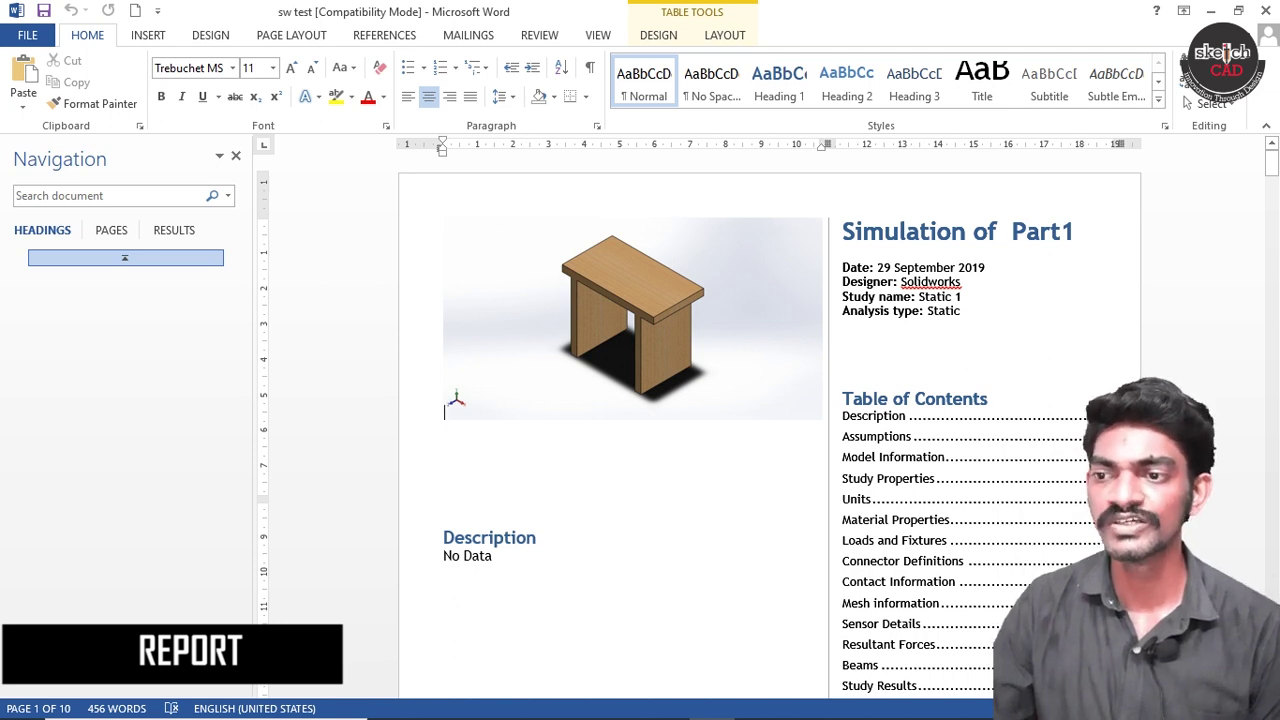
Step: Scroll down to the model properties table and select its Volume value
scroll(770, 420, down, 1)
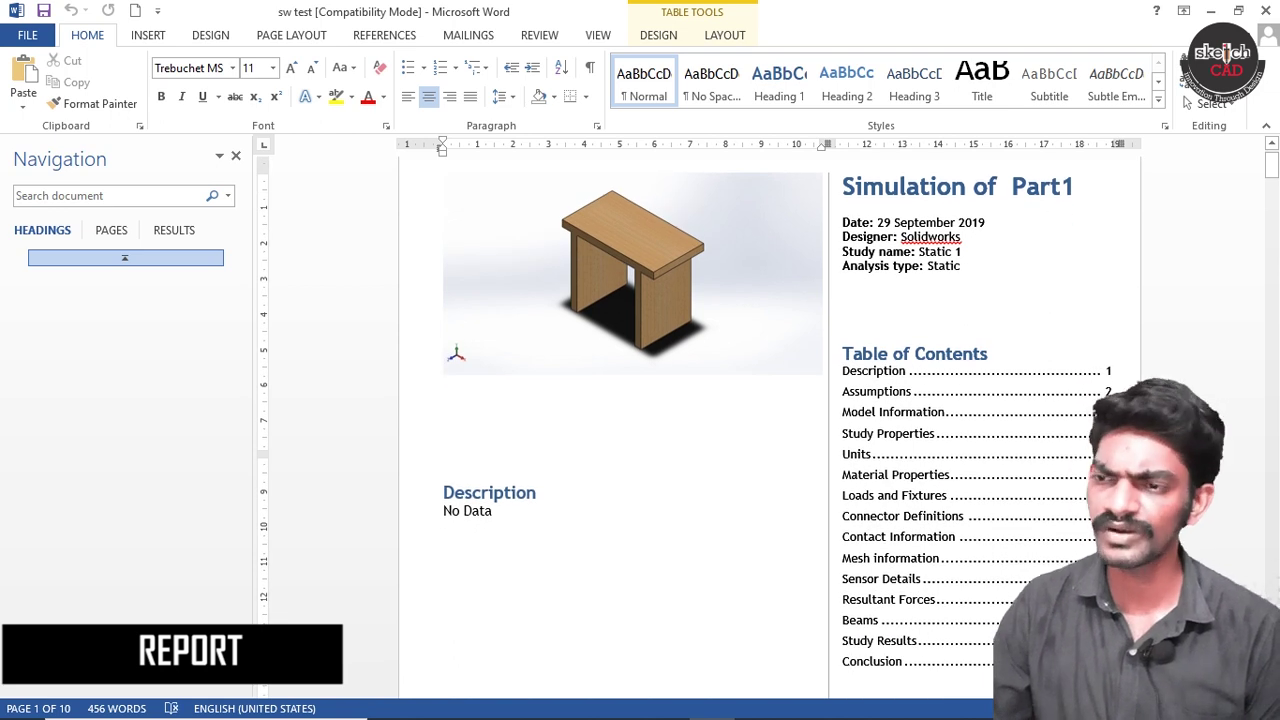
scroll(770, 420, down, 15)
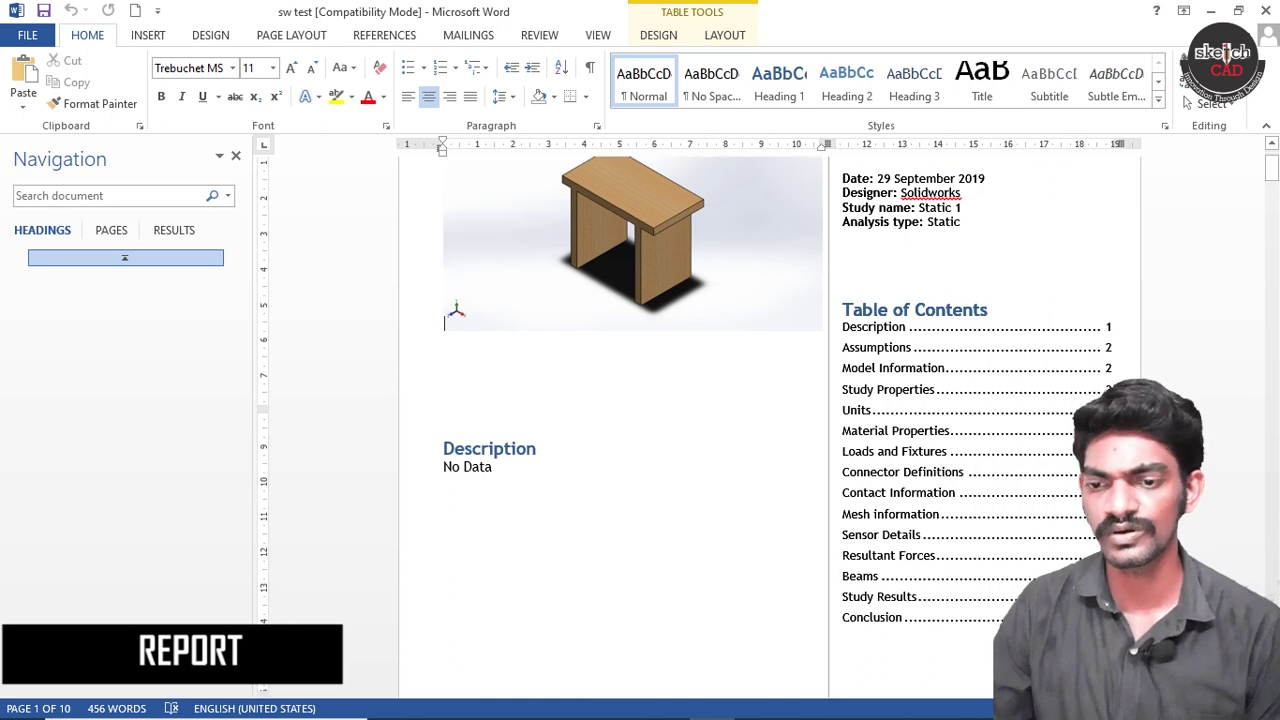
scroll(770, 420, down, 3)
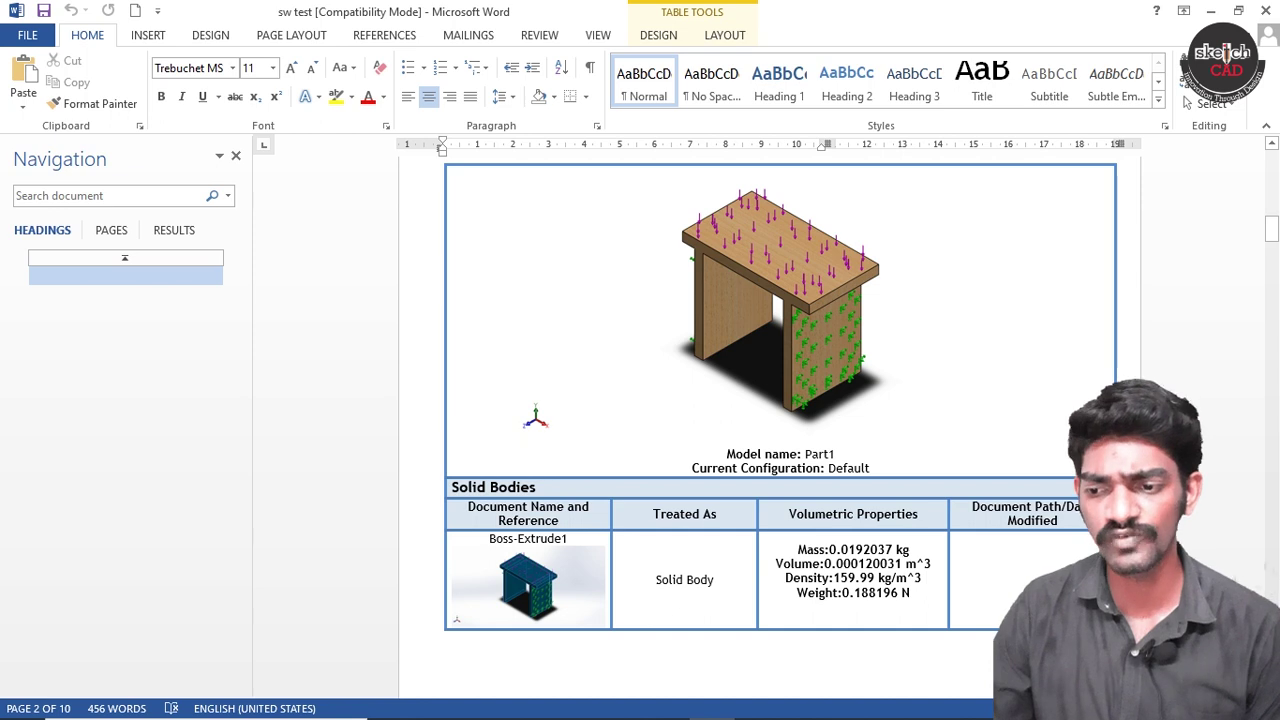
double_click(798, 564)
click(853, 514)
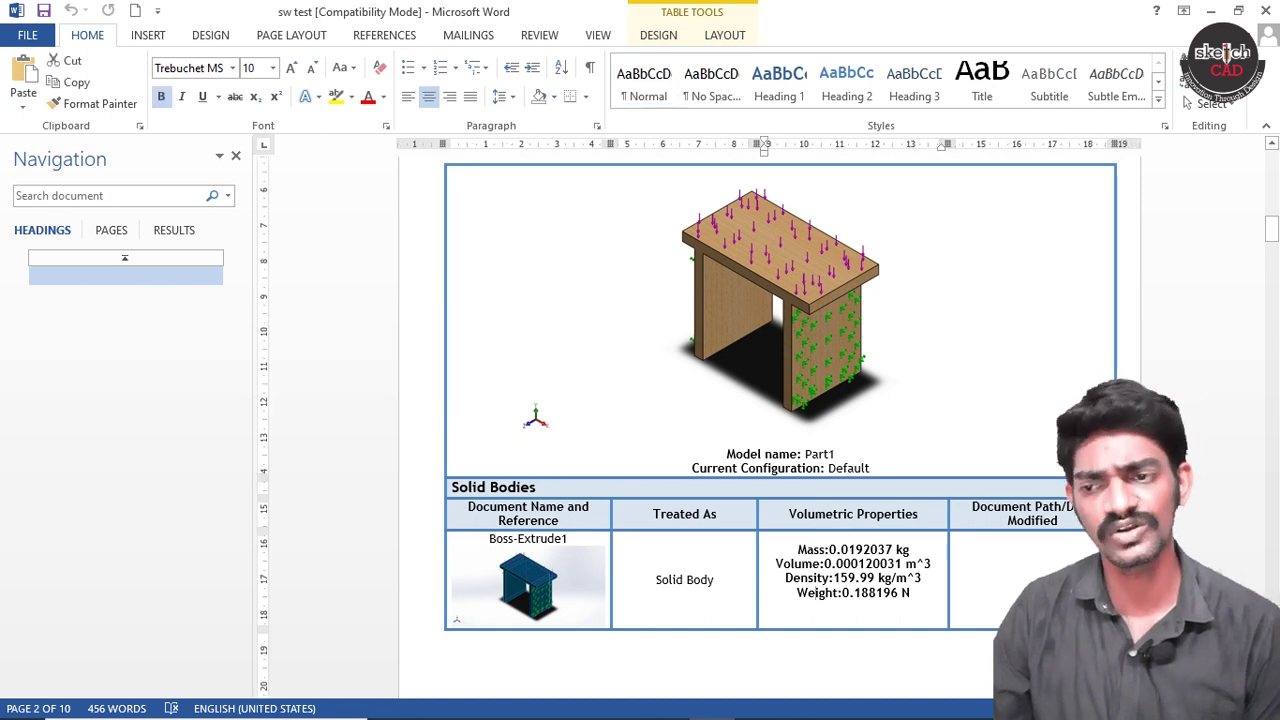
Step: Scroll on to Loads and Fixtures and highlight Force-1's 2000 N value
scroll(853, 514, down, 1)
scroll(780, 400, down, 5)
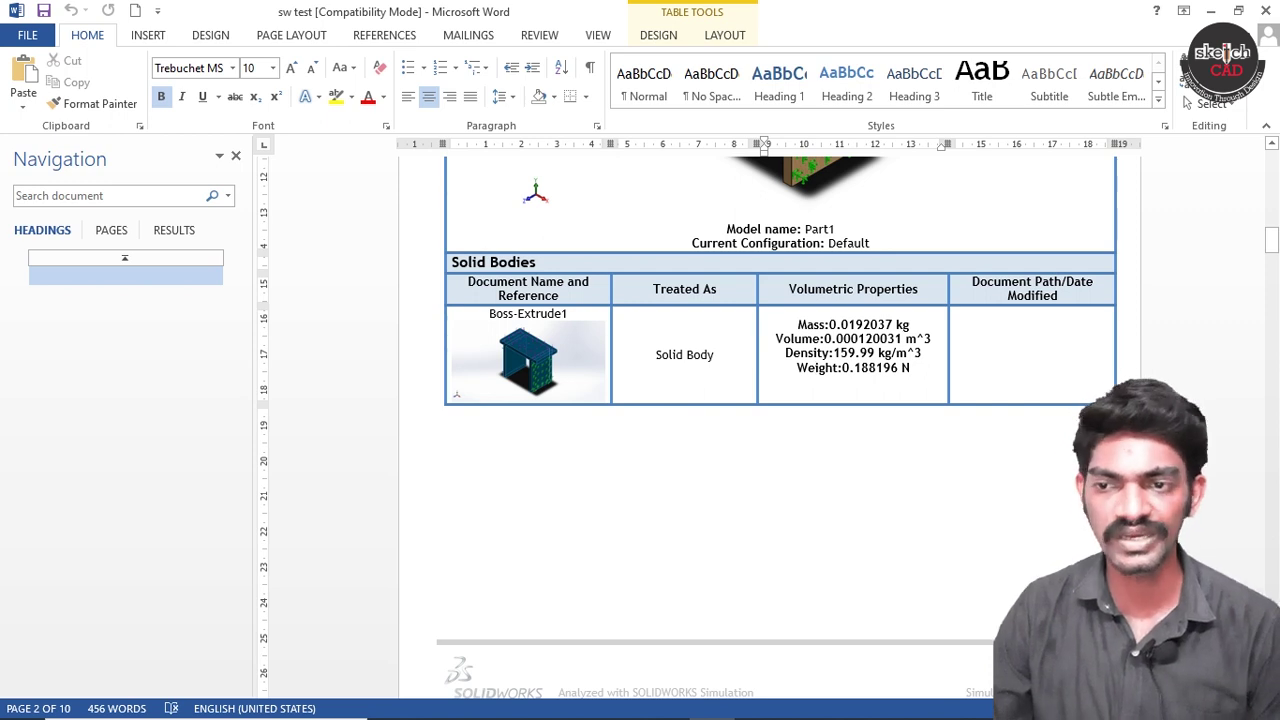
scroll(815, 368, down, 12)
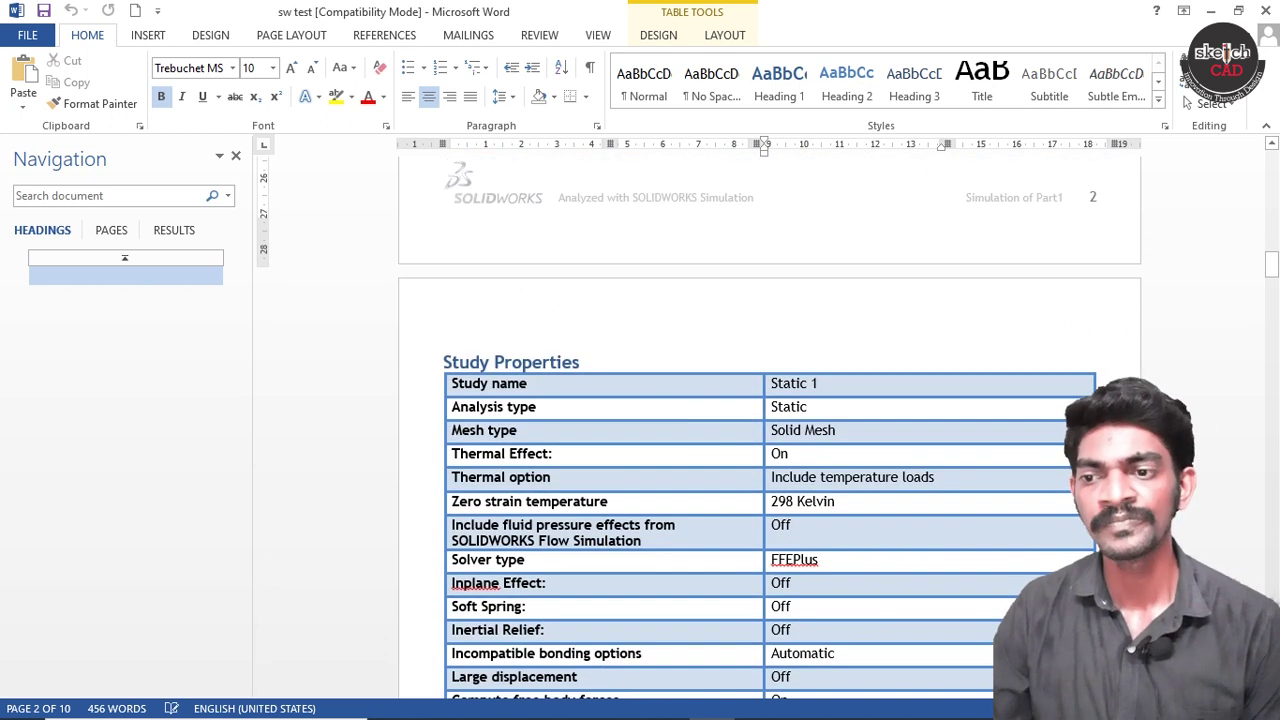
scroll(770, 430, down, 4)
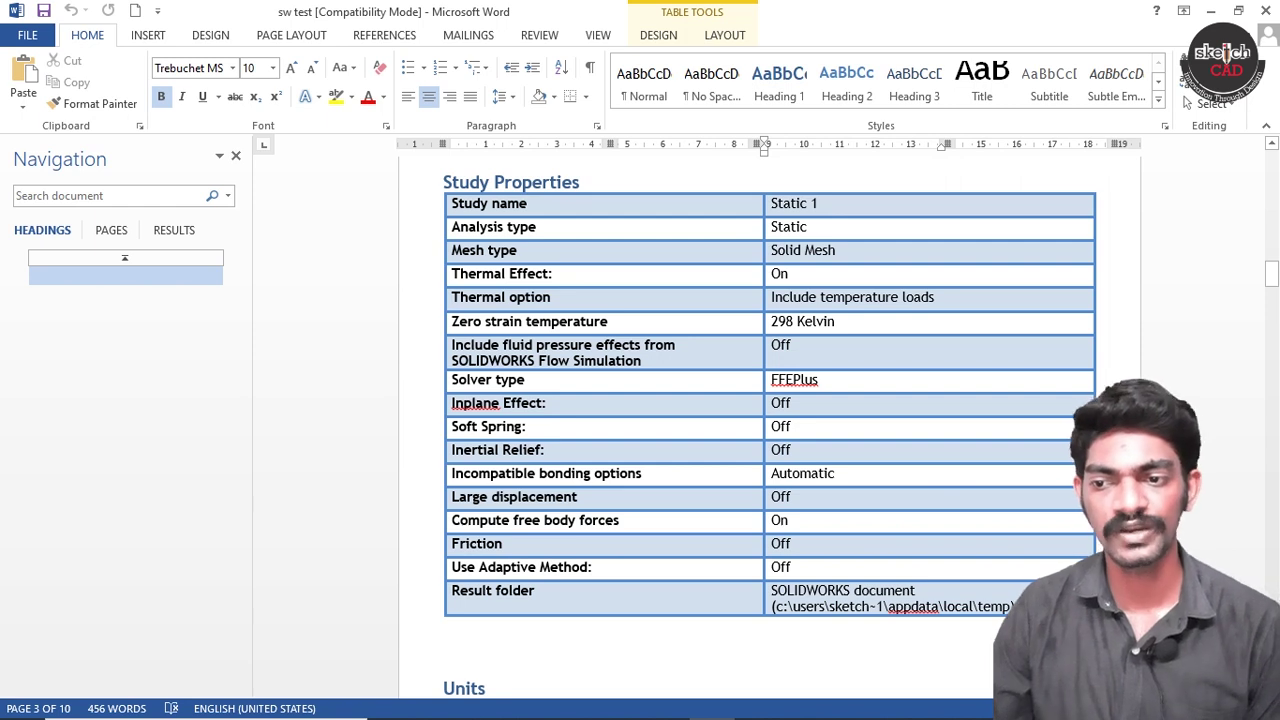
scroll(770, 430, down, 8)
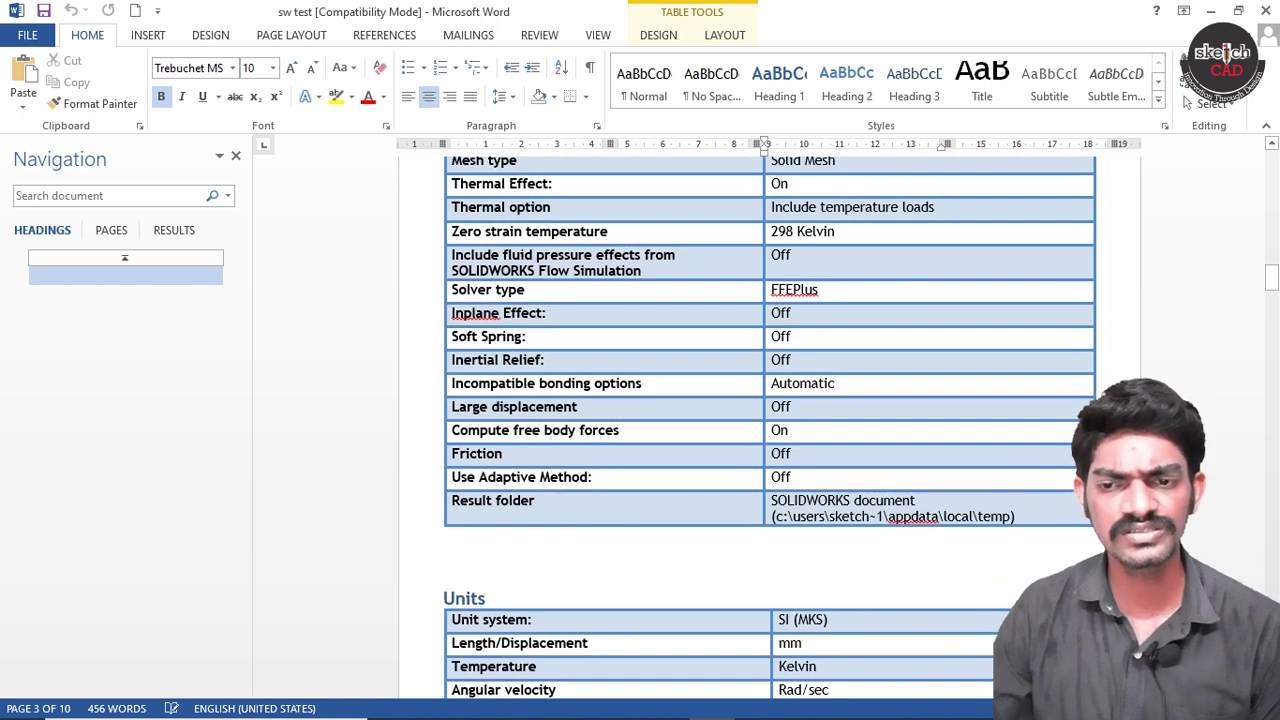
scroll(770, 430, down, 9)
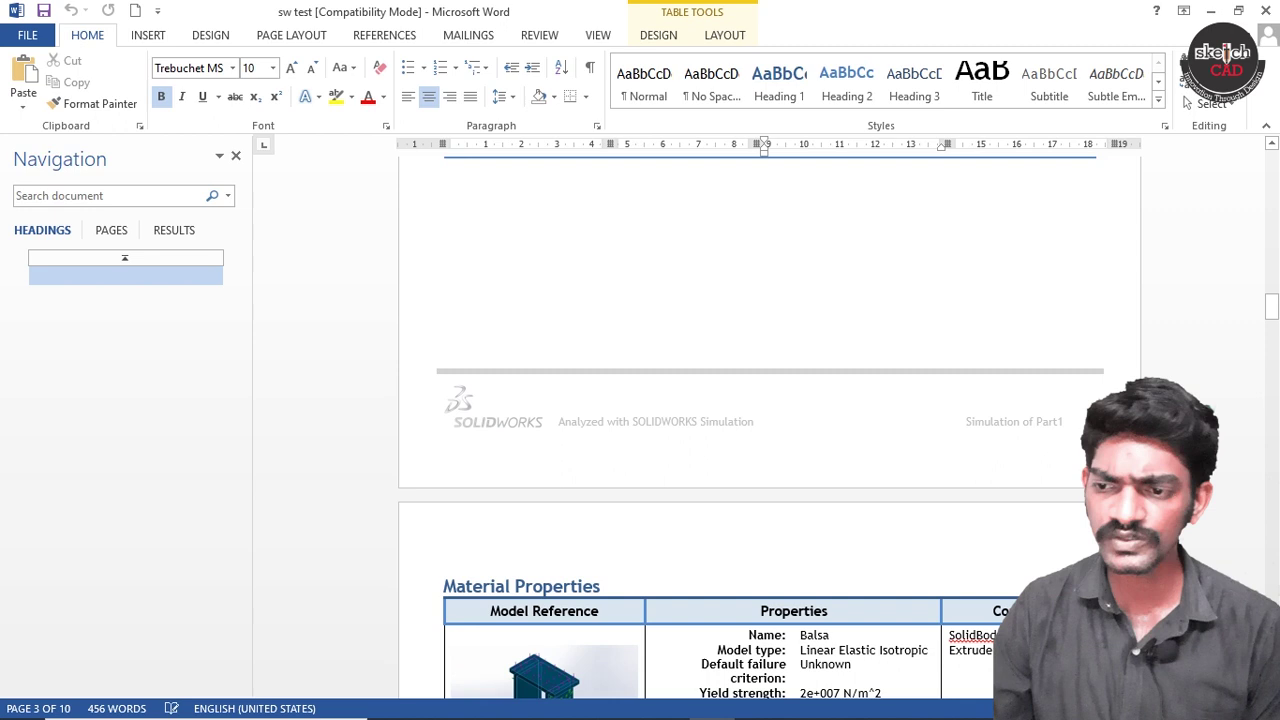
scroll(770, 430, down, 4)
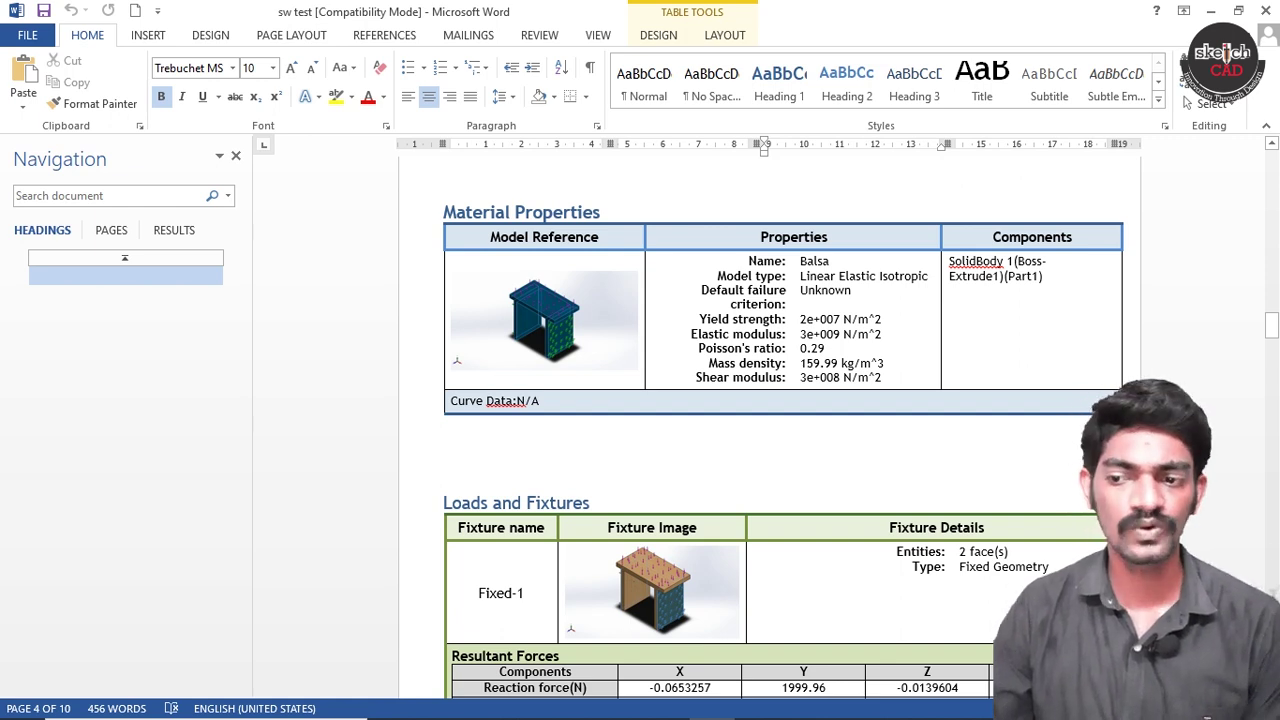
scroll(770, 430, down, 7)
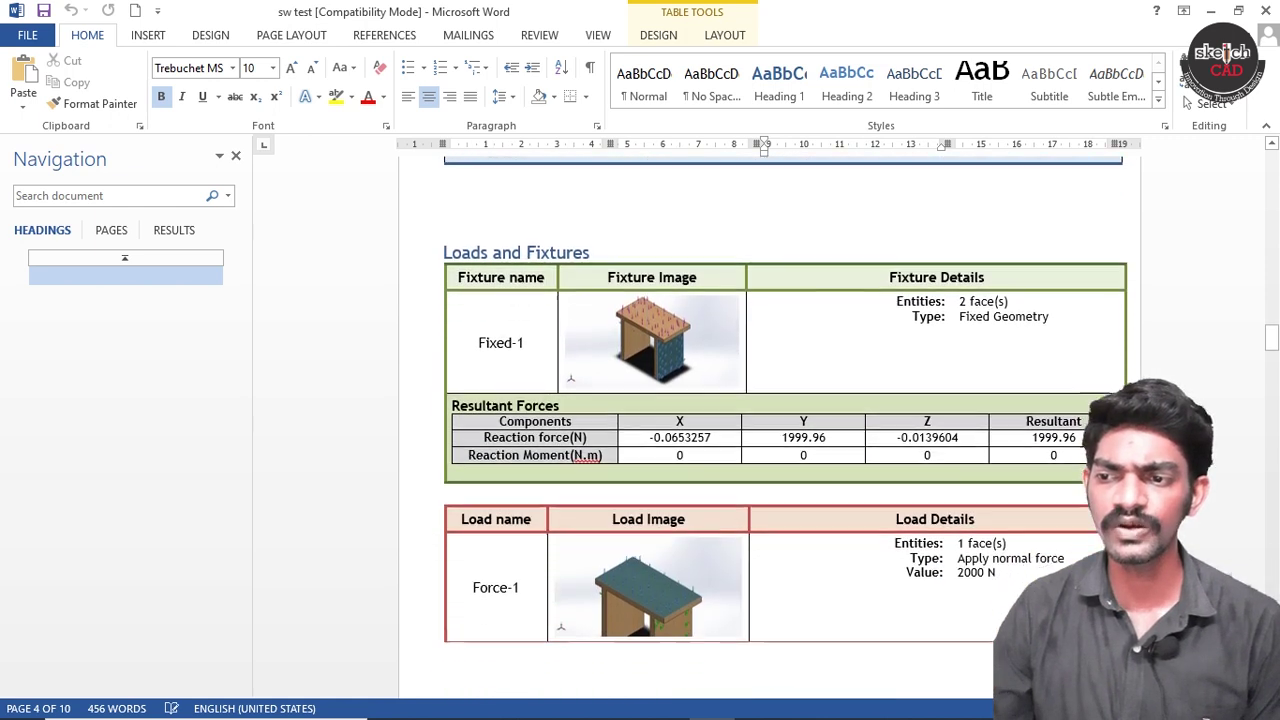
scroll(770, 430, down, 2)
scroll(780, 420, down, 3)
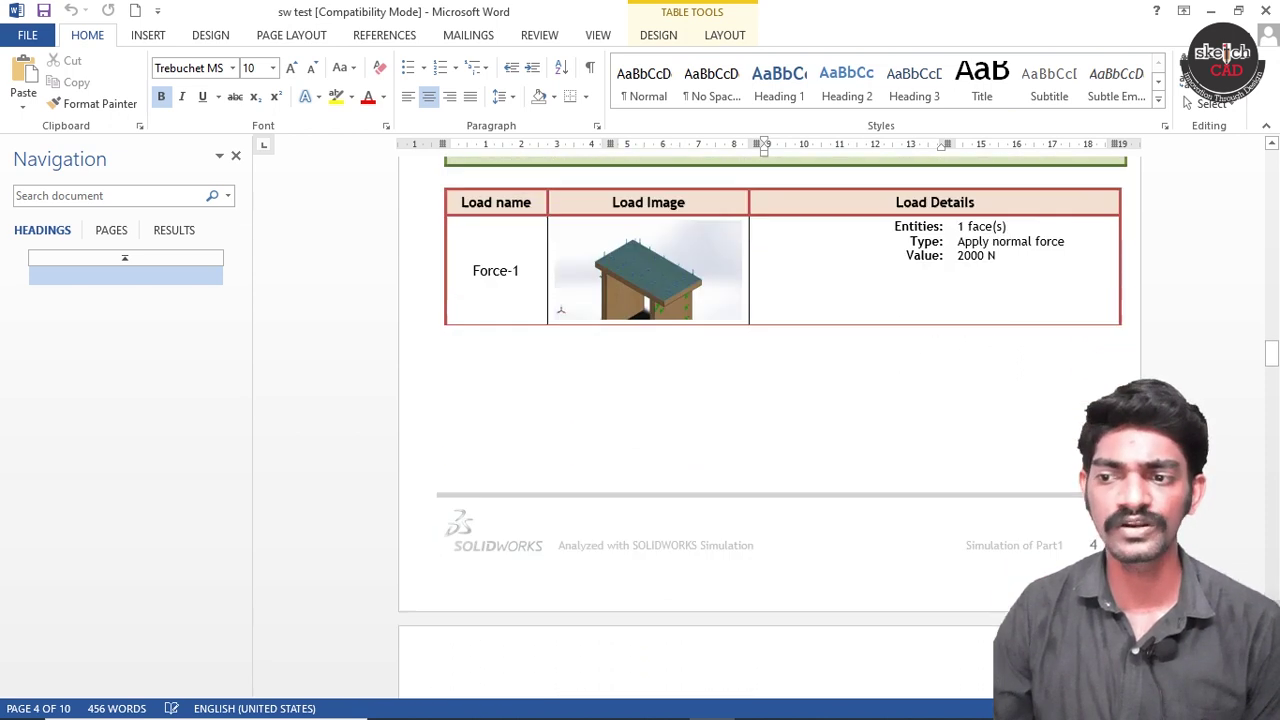
scroll(780, 420, up, 3)
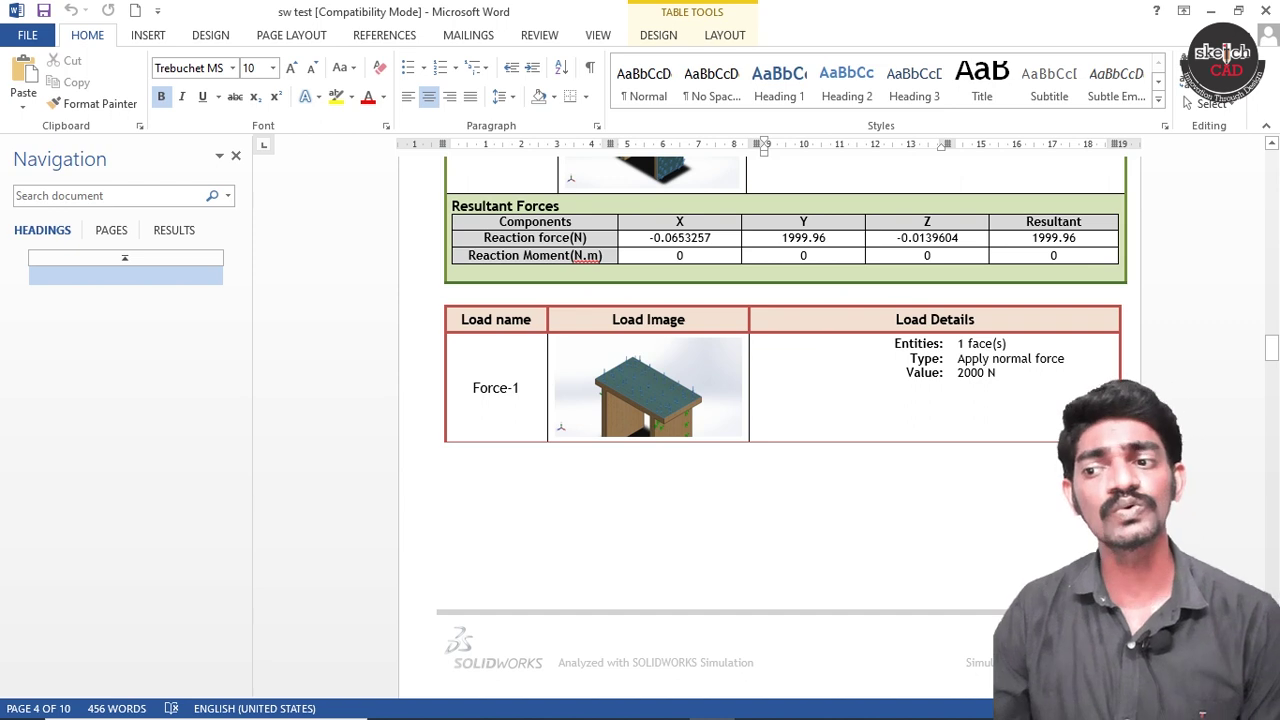
drag(957, 372, 996, 372)
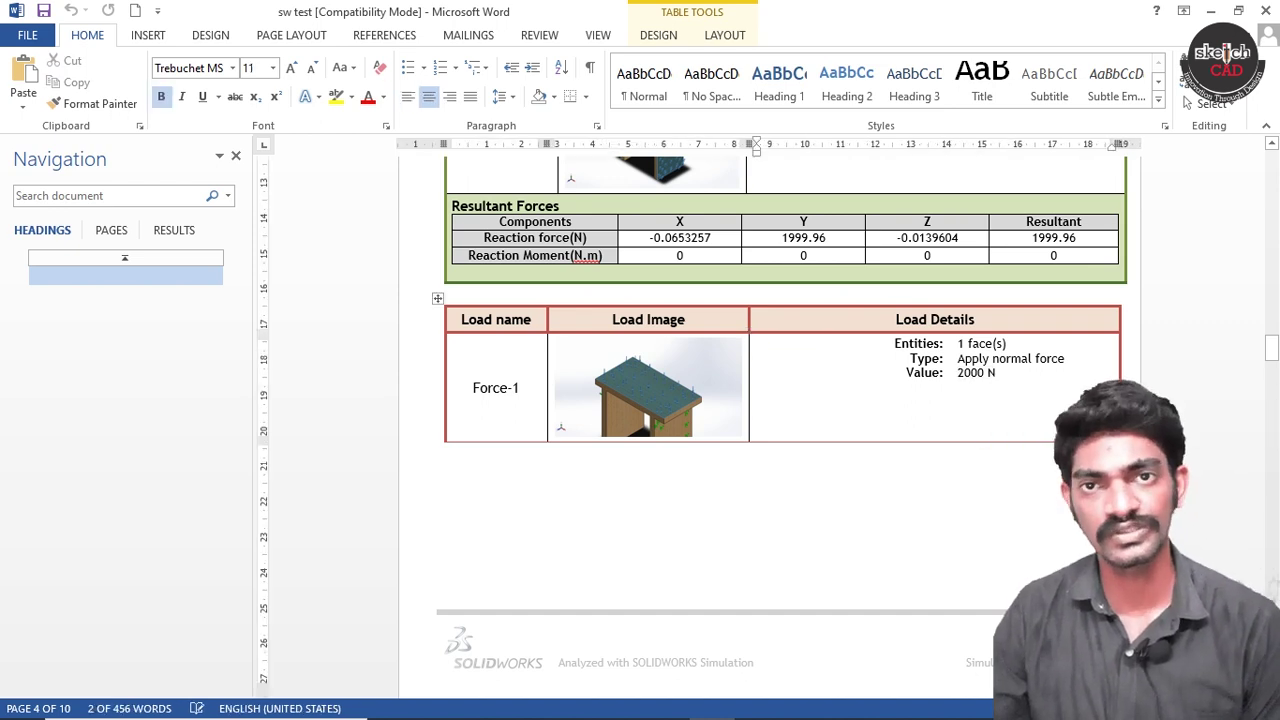
Step: Scroll through Mesh information and the Stress1, Displacement1 and Strain1 results to Sensor Details
scroll(780, 420, down, 4)
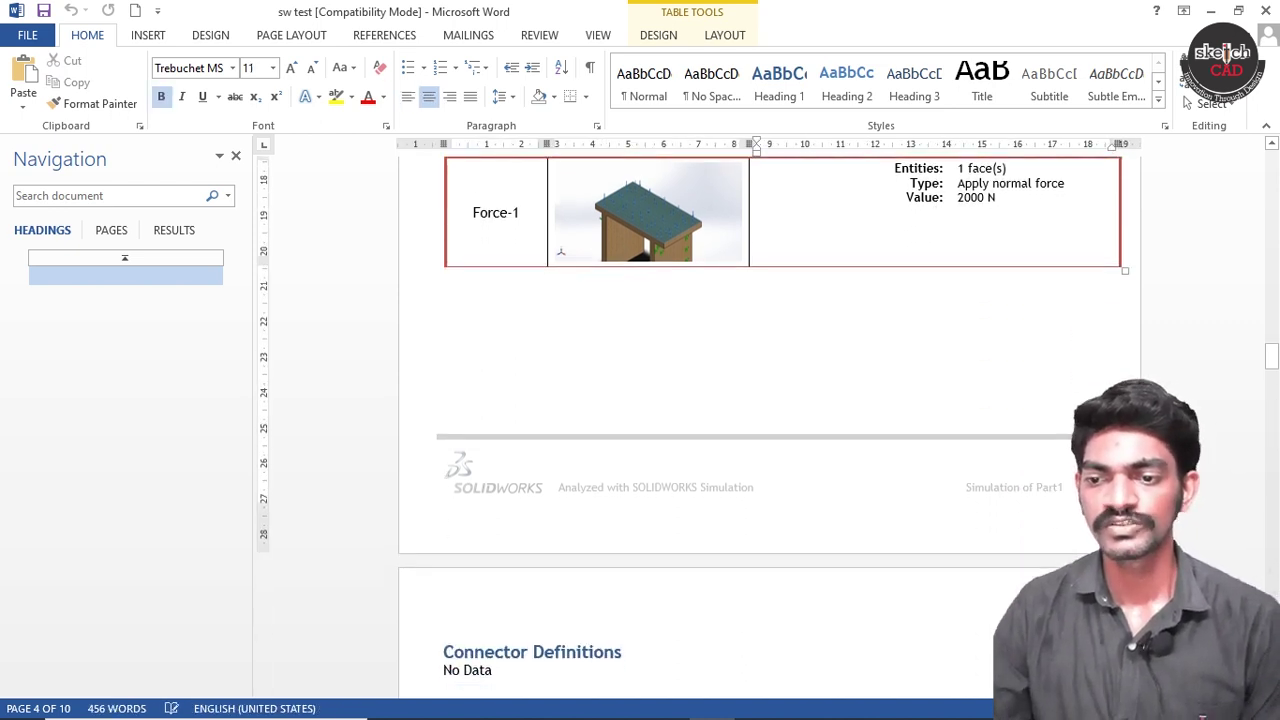
scroll(770, 420, down, 20)
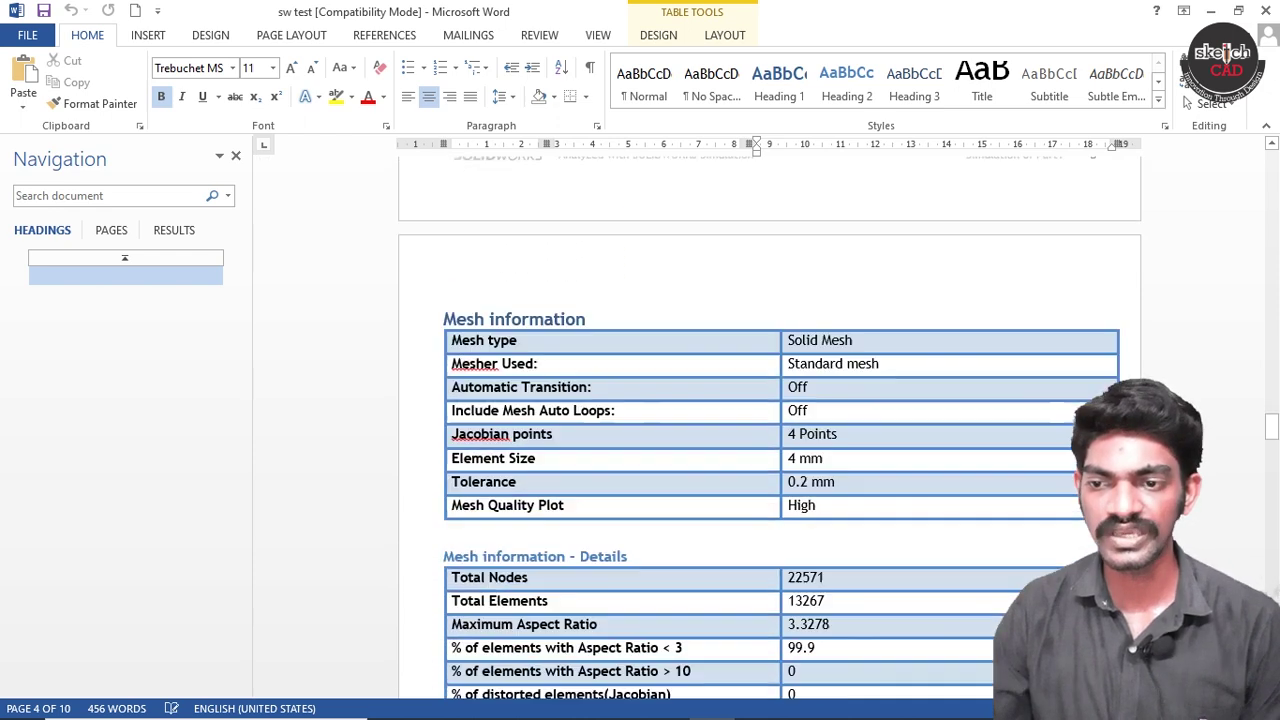
scroll(770, 420, down, 9)
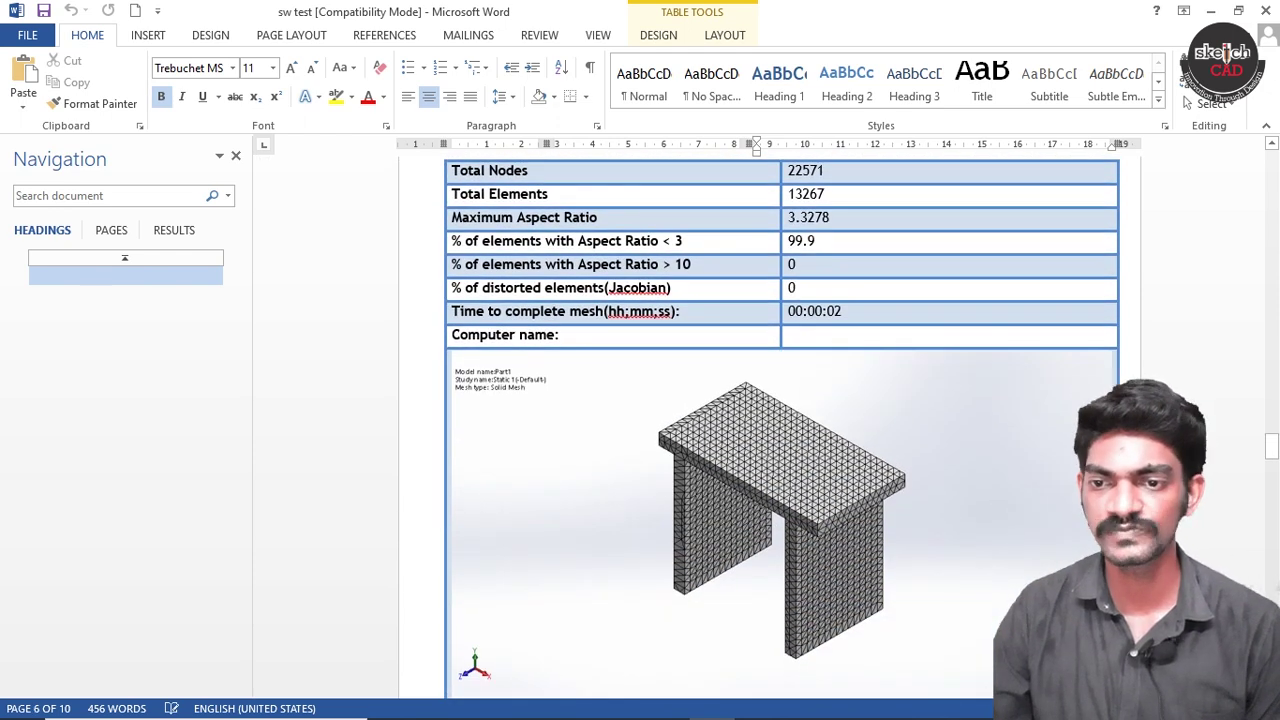
scroll(780, 420, up, 2)
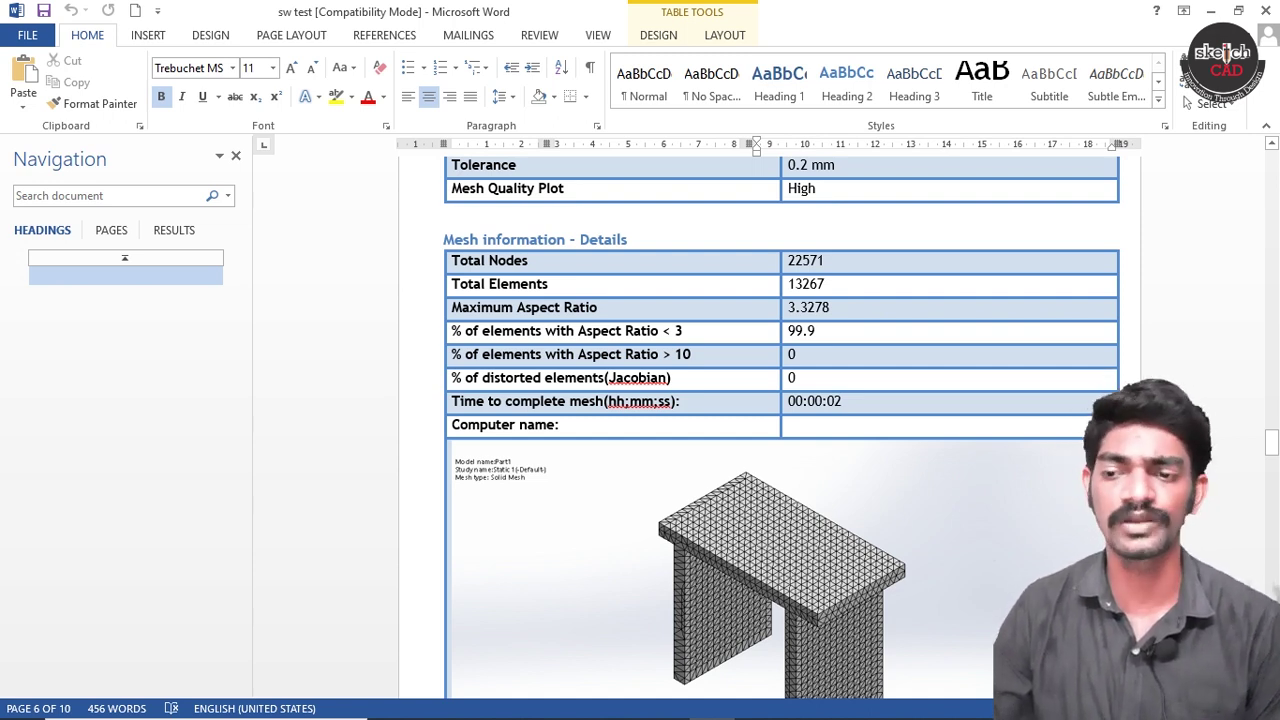
scroll(780, 420, down, 10)
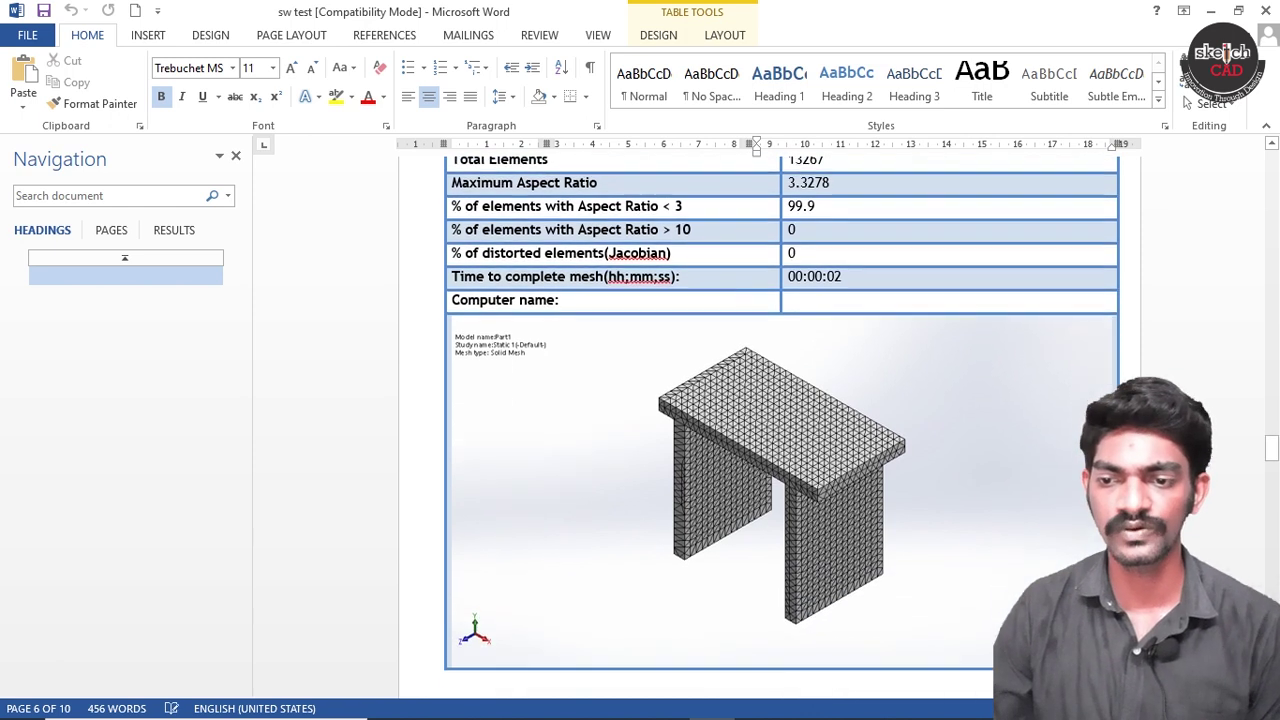
scroll(780, 420, down, 4)
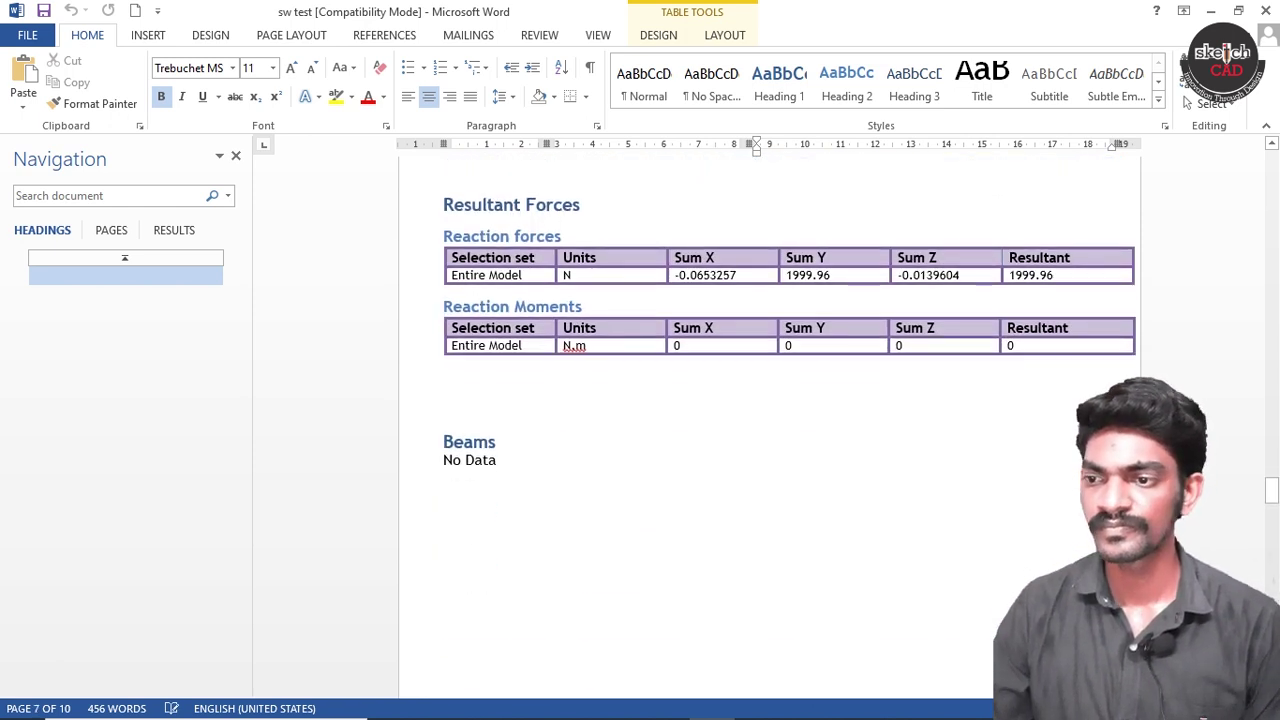
scroll(780, 420, up, 4)
scroll(770, 420, down, 8)
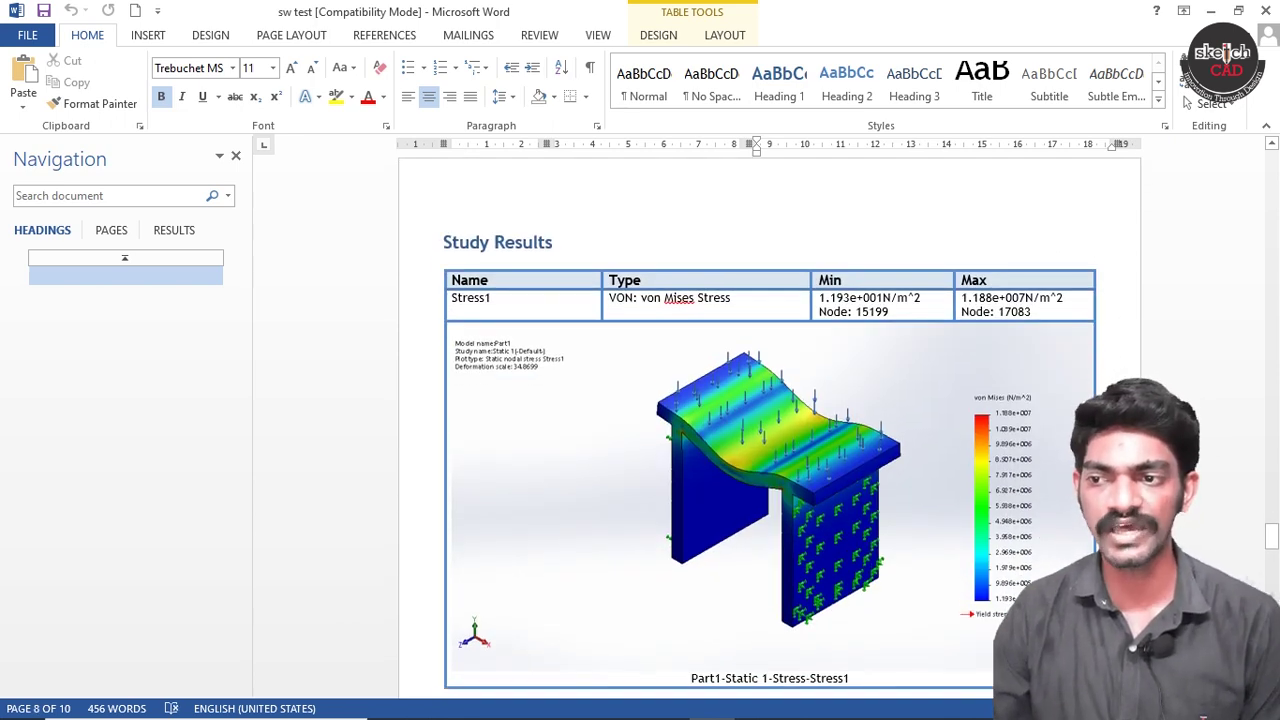
scroll(770, 420, down, 2)
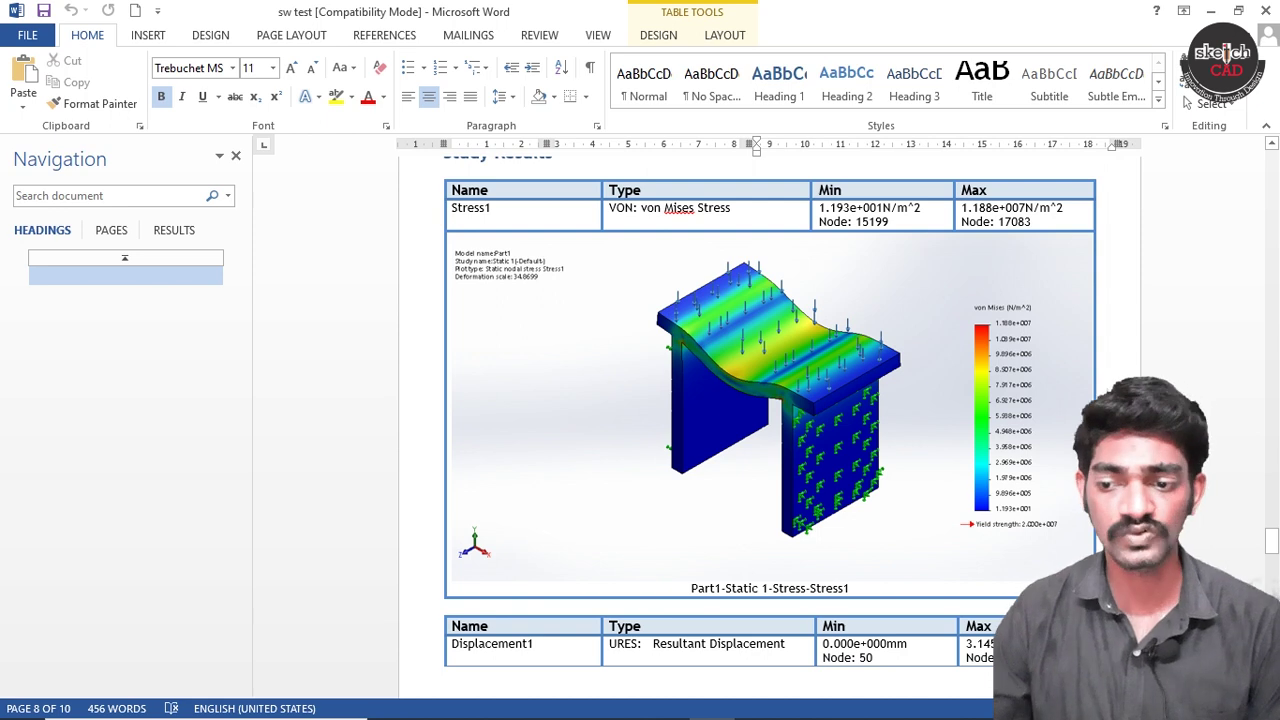
scroll(770, 412, down, 1)
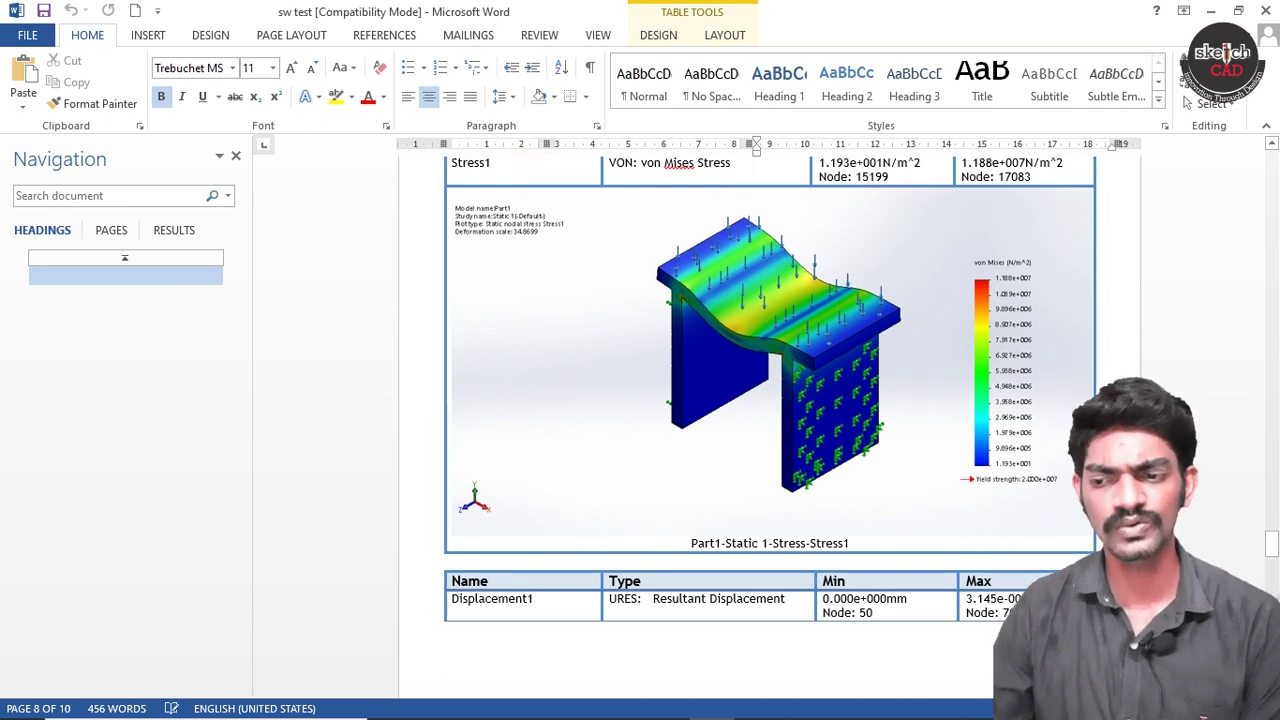
scroll(681, 296, down, 10)
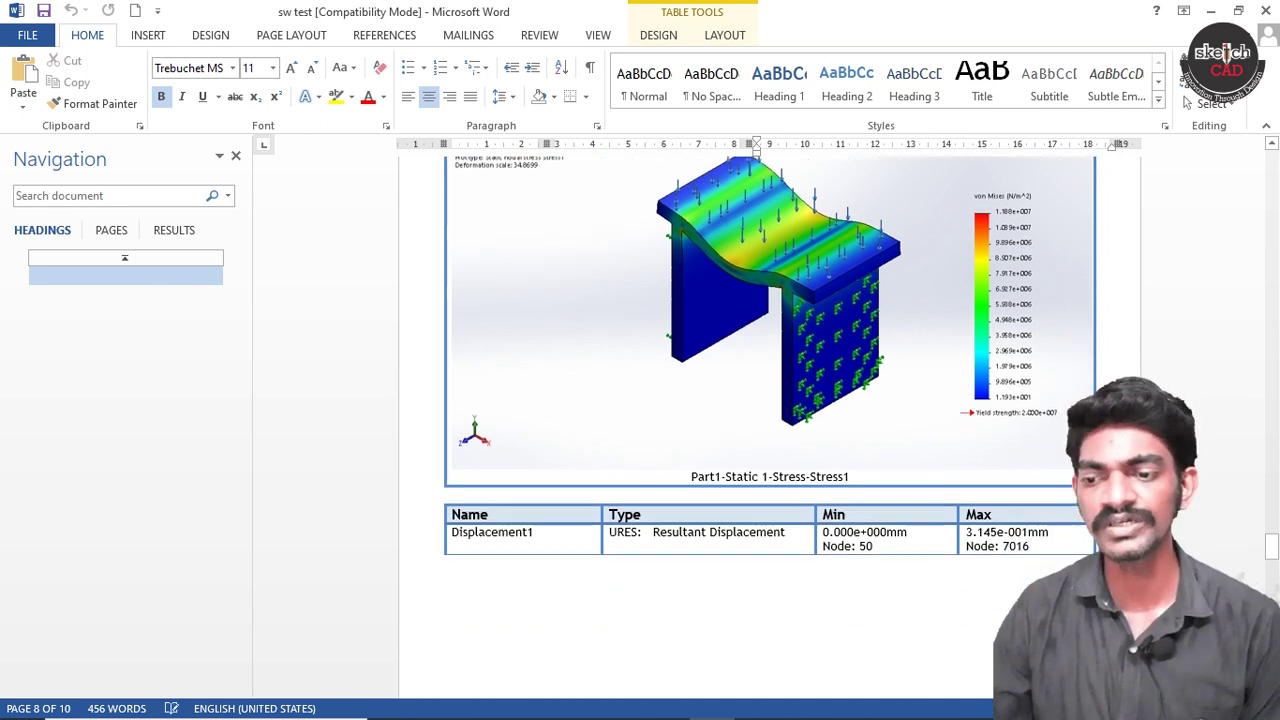
scroll(770, 420, up, 3)
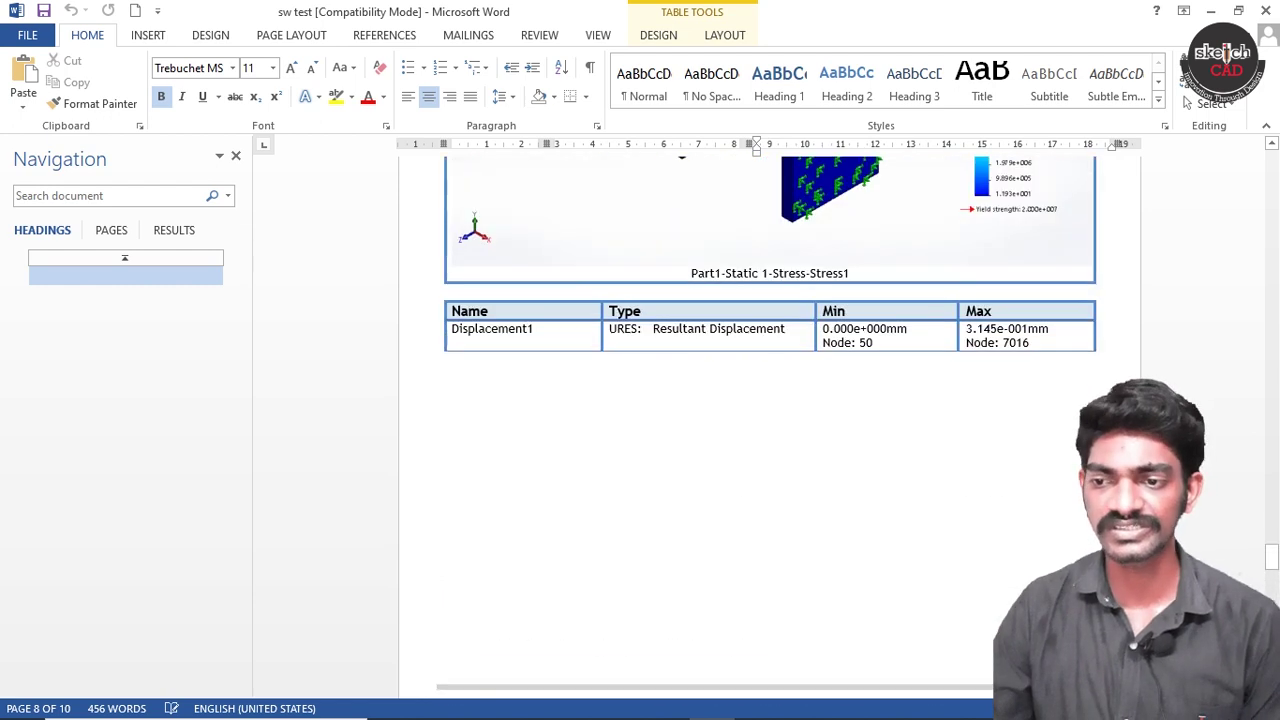
scroll(770, 420, down, 8)
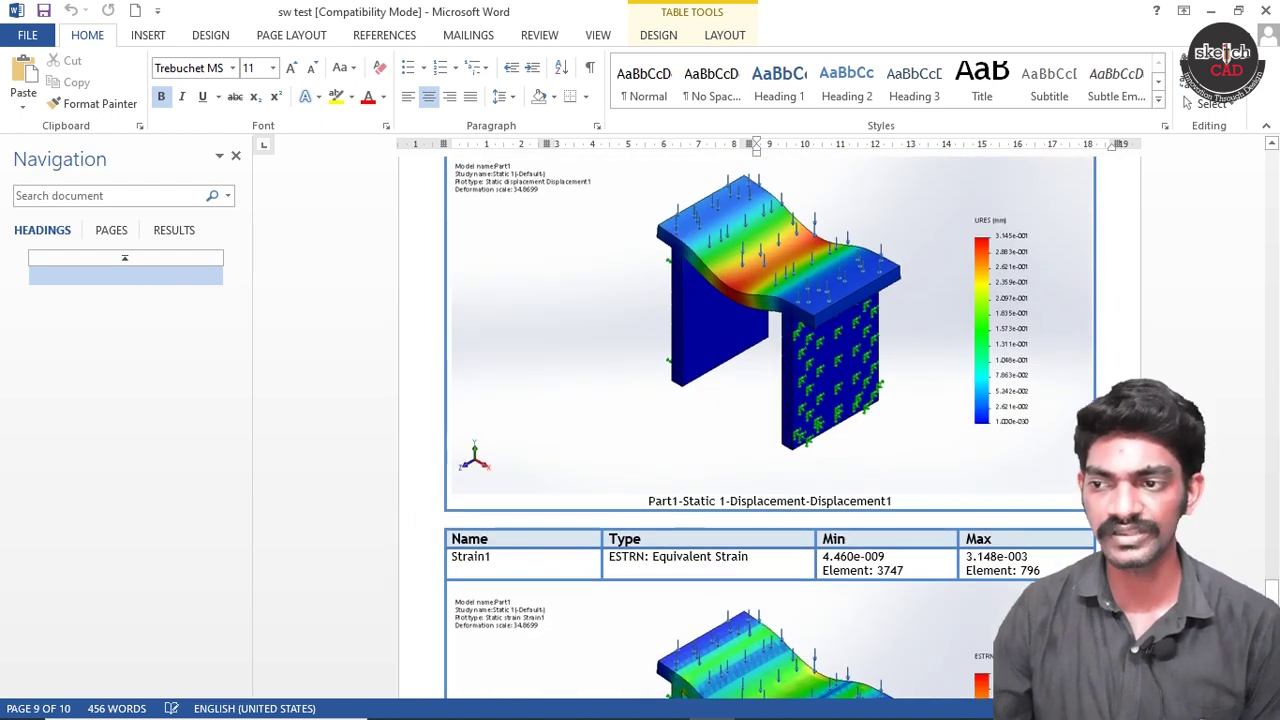
scroll(770, 428, down, 4)
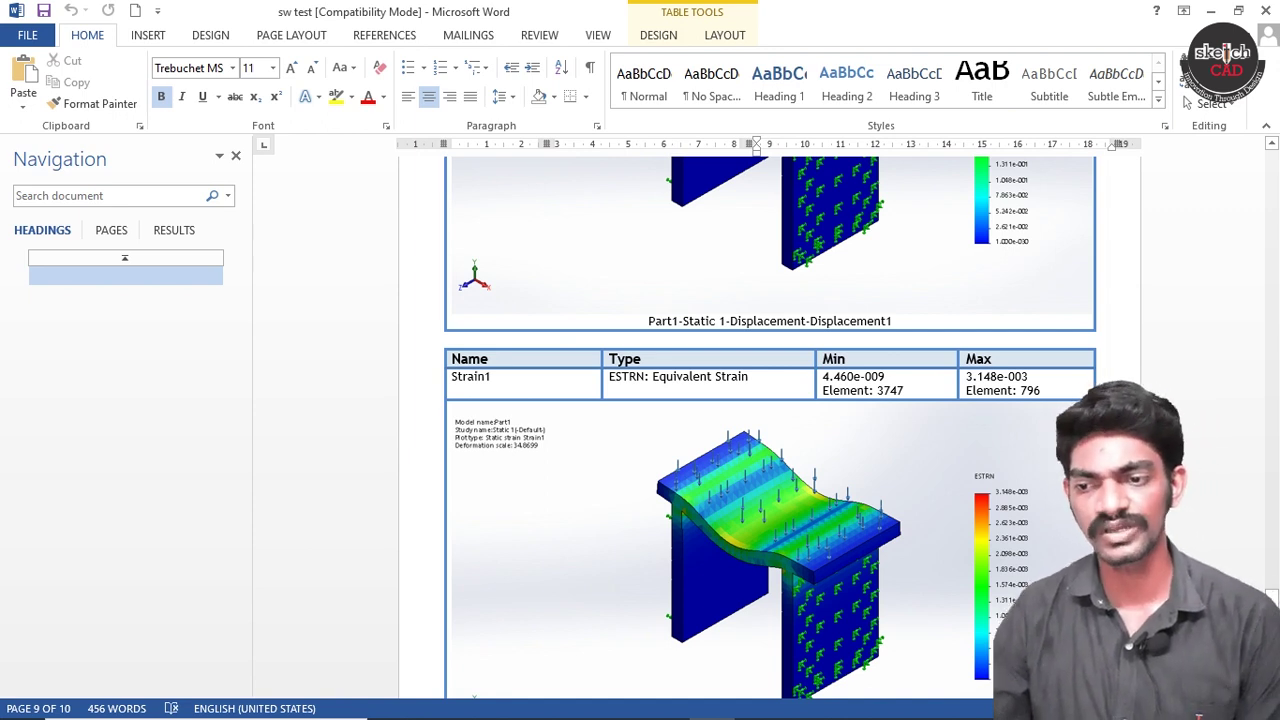
scroll(770, 428, down, 8)
Step: Scroll back up to the report's mesh image
scroll(770, 428, up, 10)
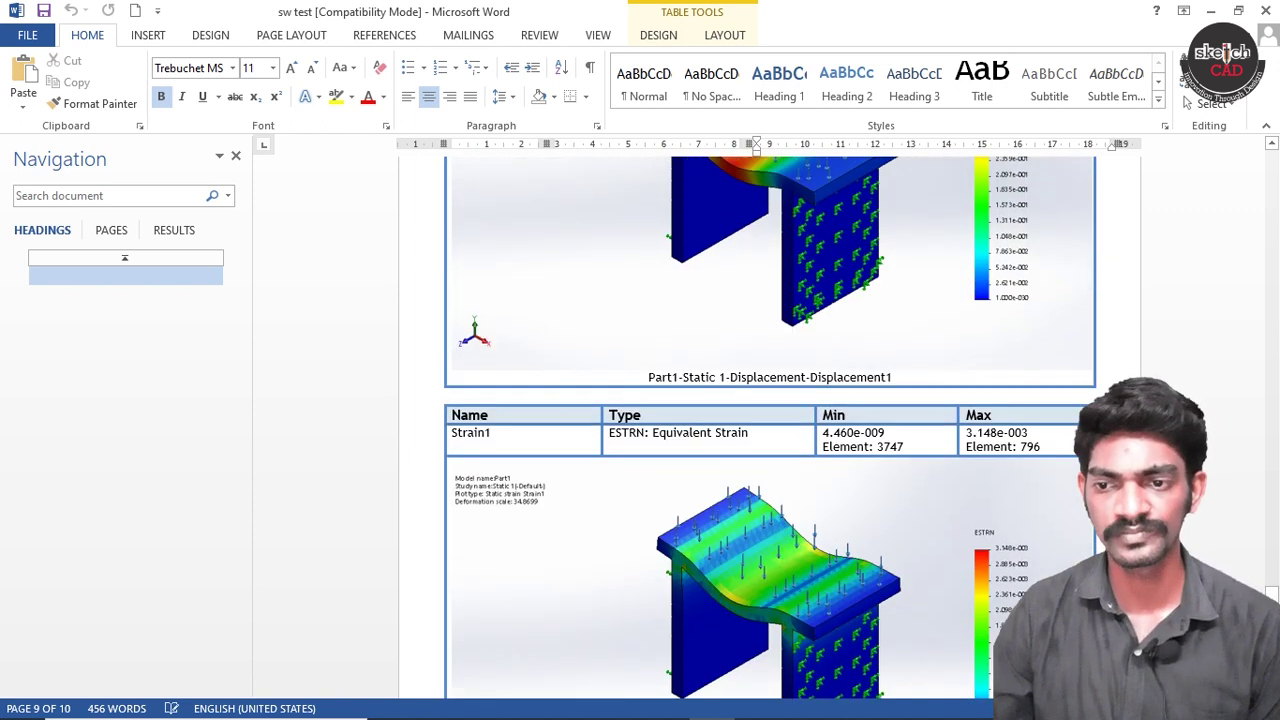
scroll(770, 428, up, 12)
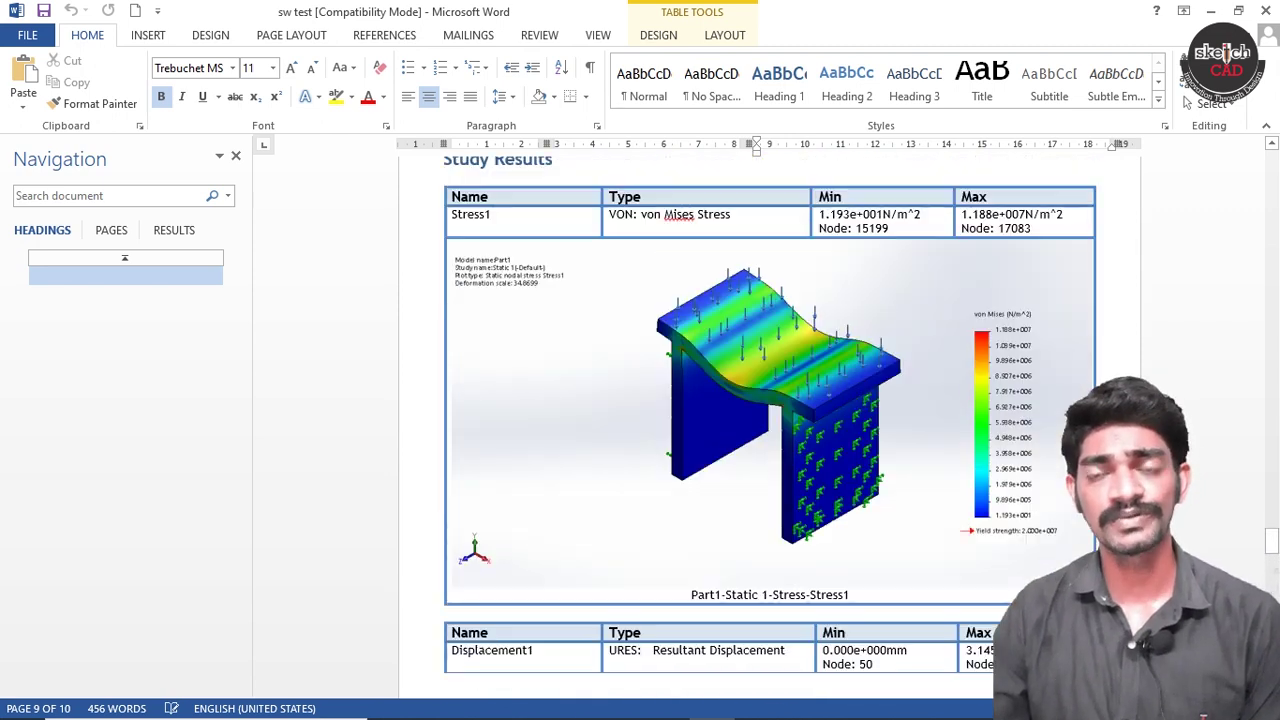
scroll(770, 428, up, 1)
scroll(770, 428, up, 10)
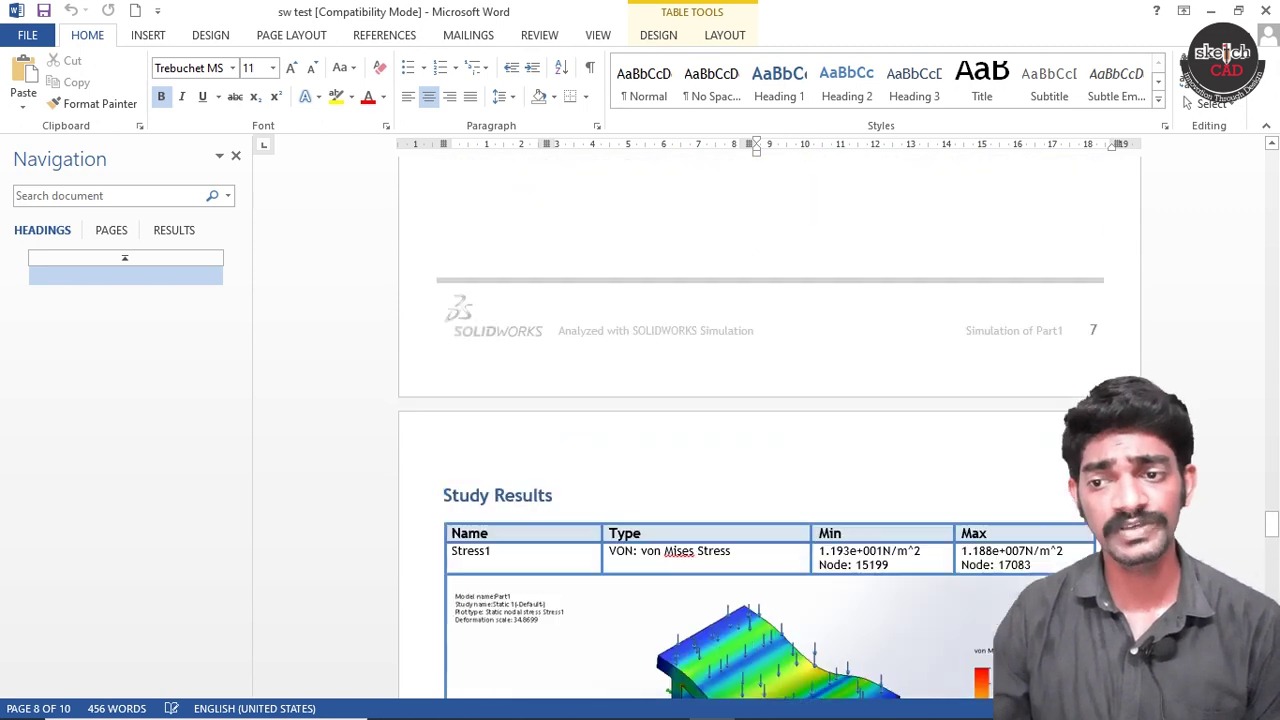
scroll(770, 428, up, 3)
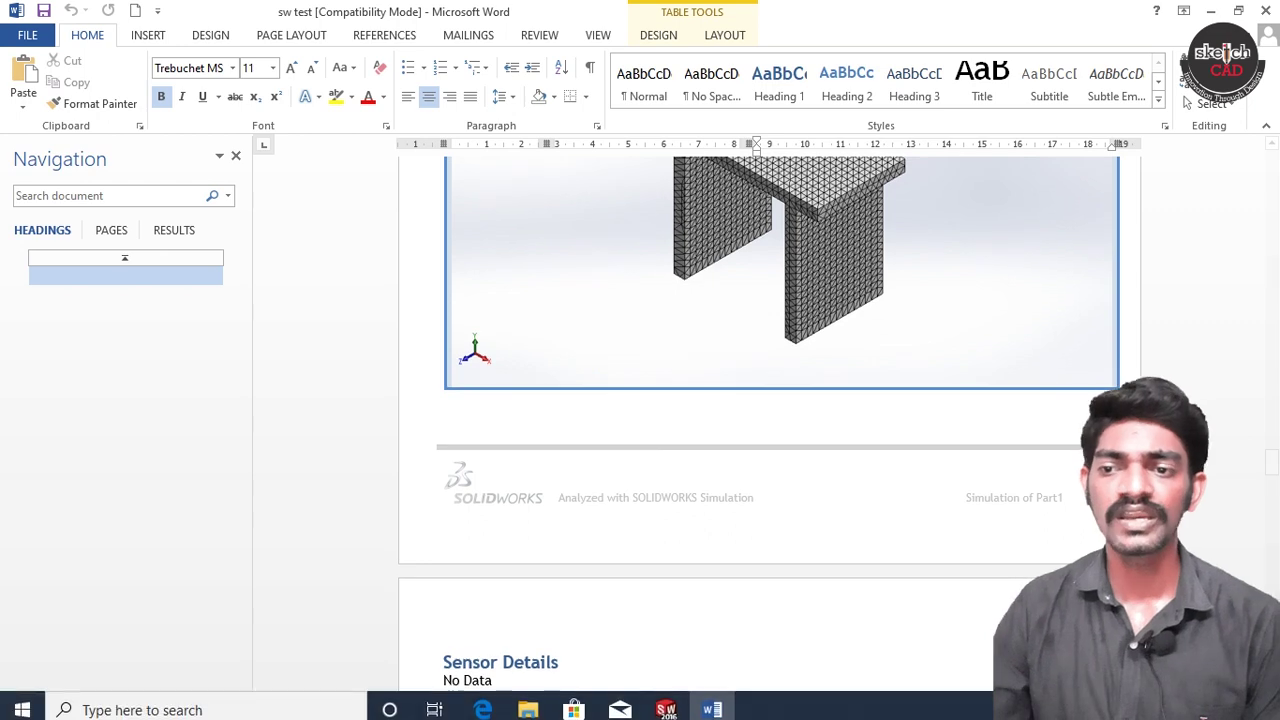
Step: Switch back to SOLIDWORKS showing the Static 1 equivalent strain plot
click(665, 701)
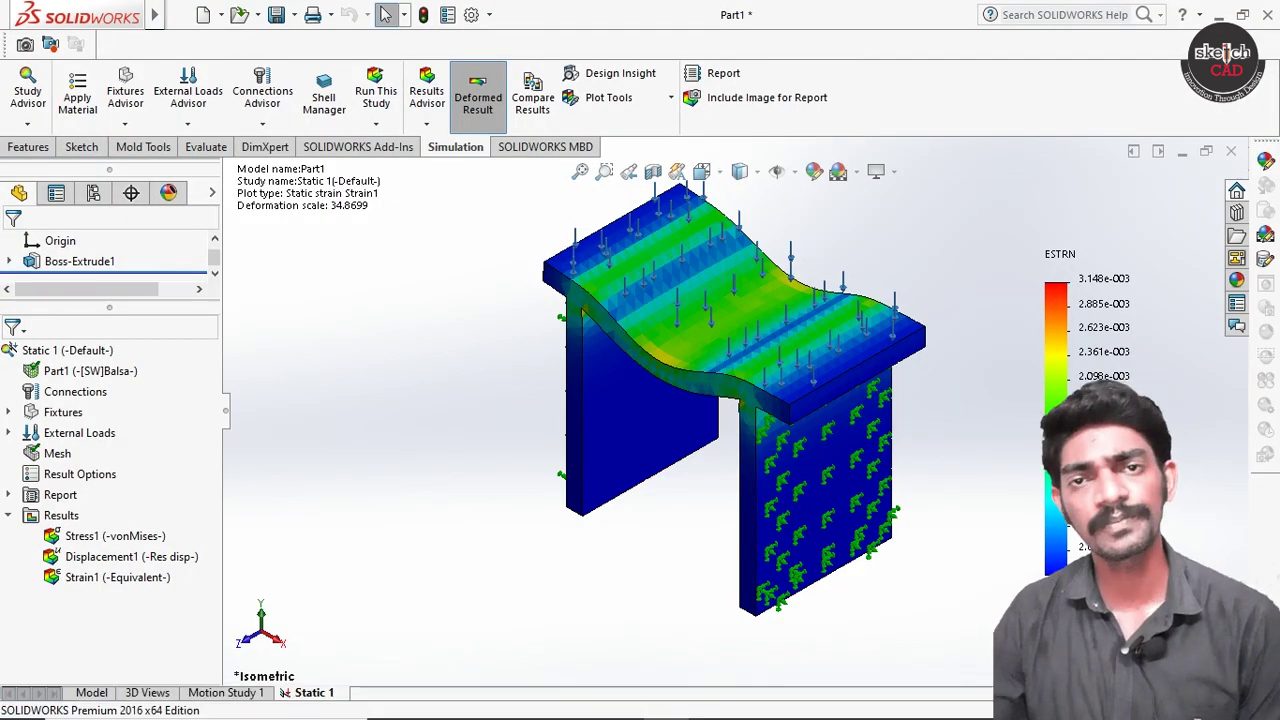